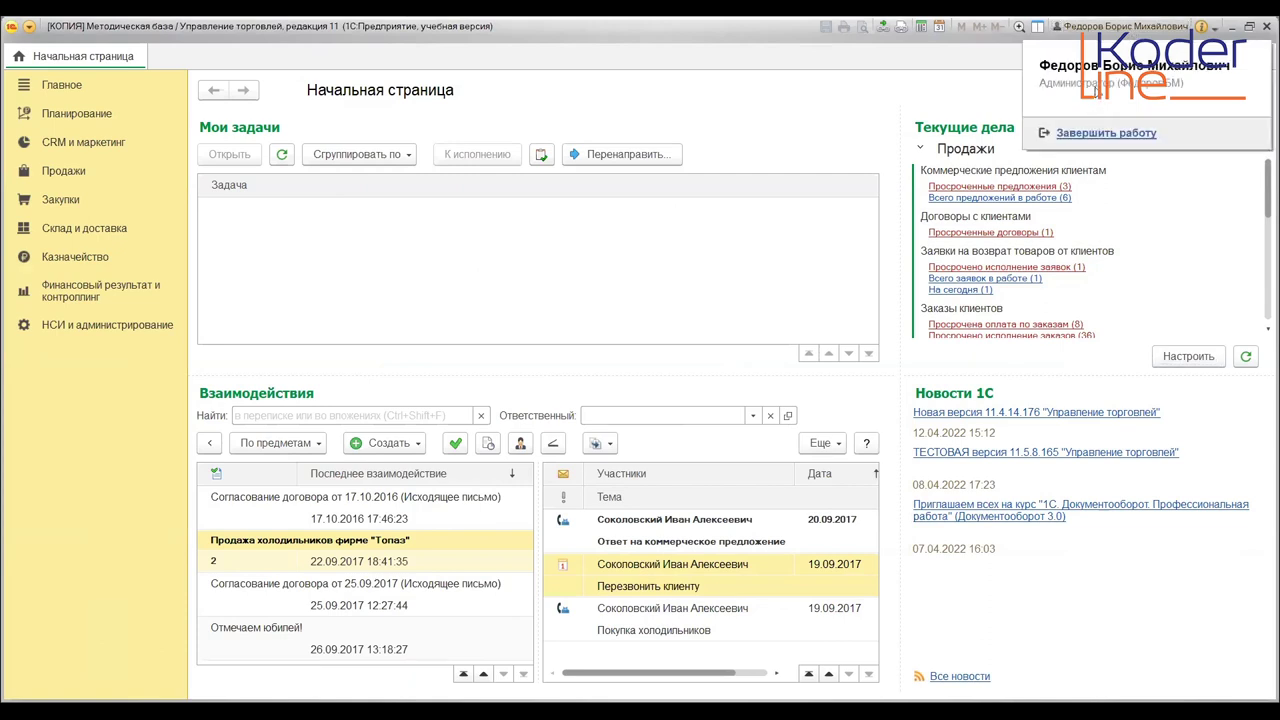
# Open the home page layout settings to review the available forms and column contents, and close them without changes
pyautogui.click(878, 139)
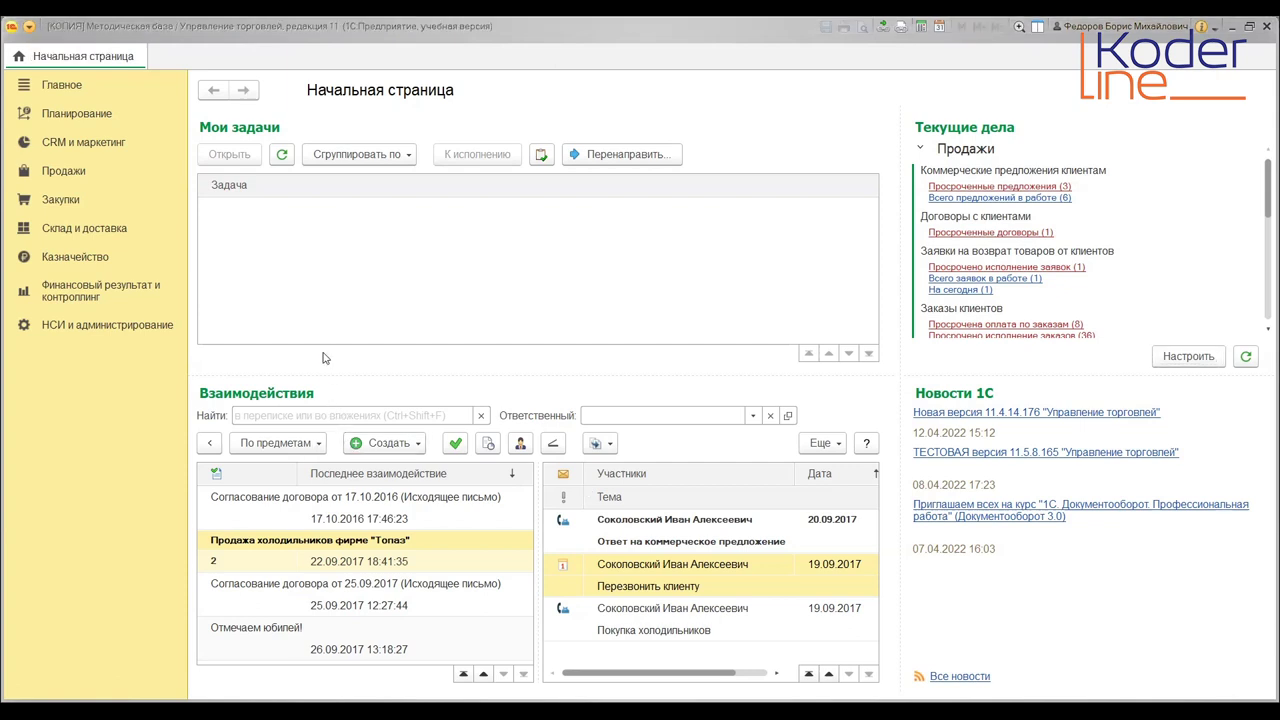
pyautogui.click(27, 25)
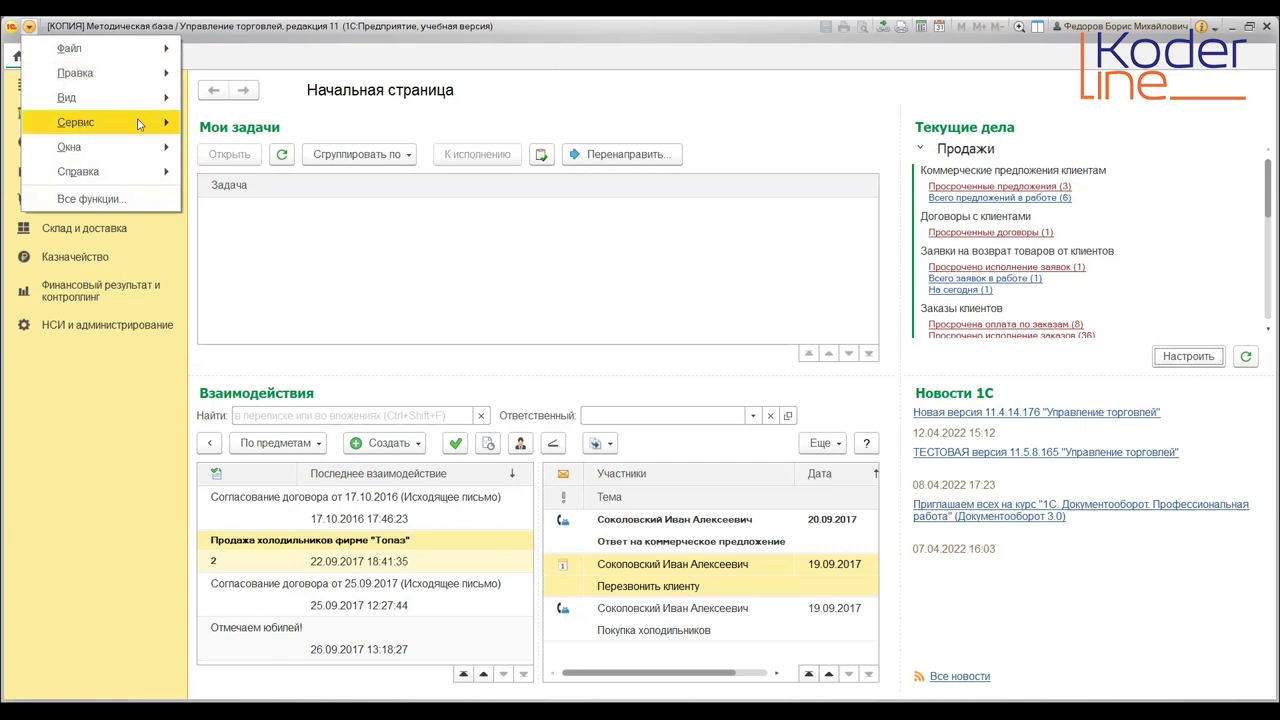
pyautogui.moveTo(148, 100)
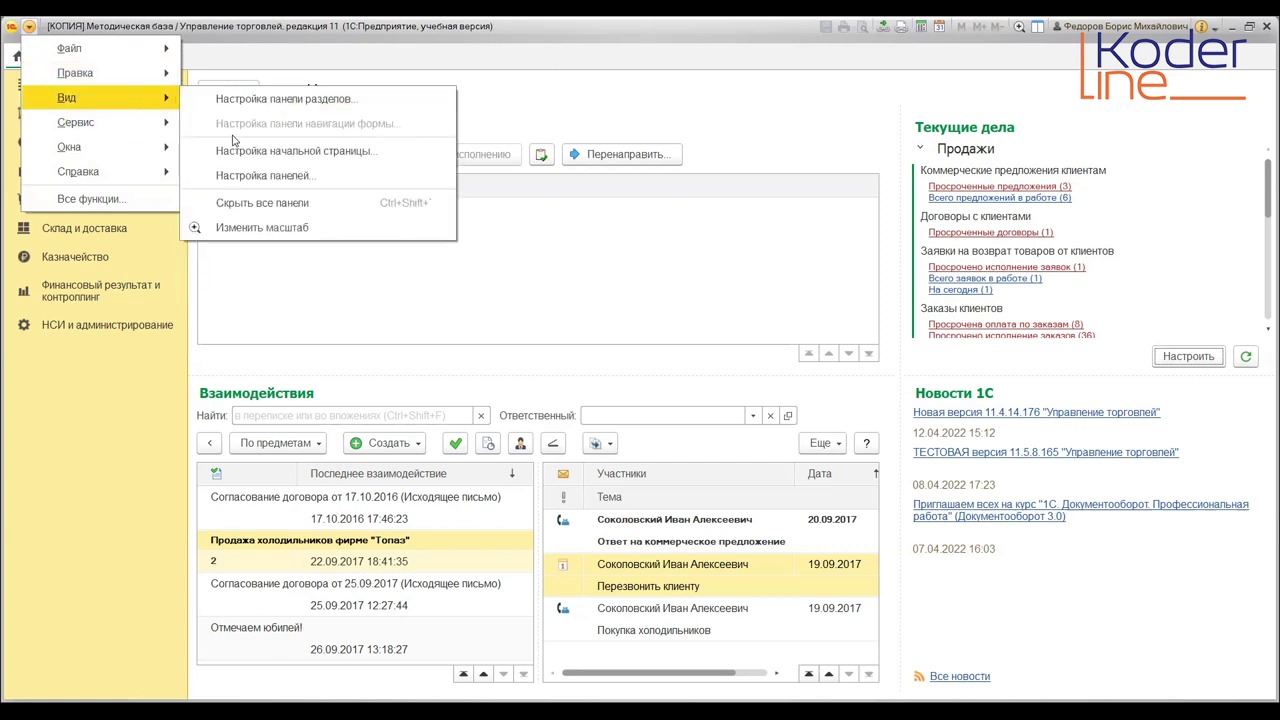
pyautogui.click(240, 152)
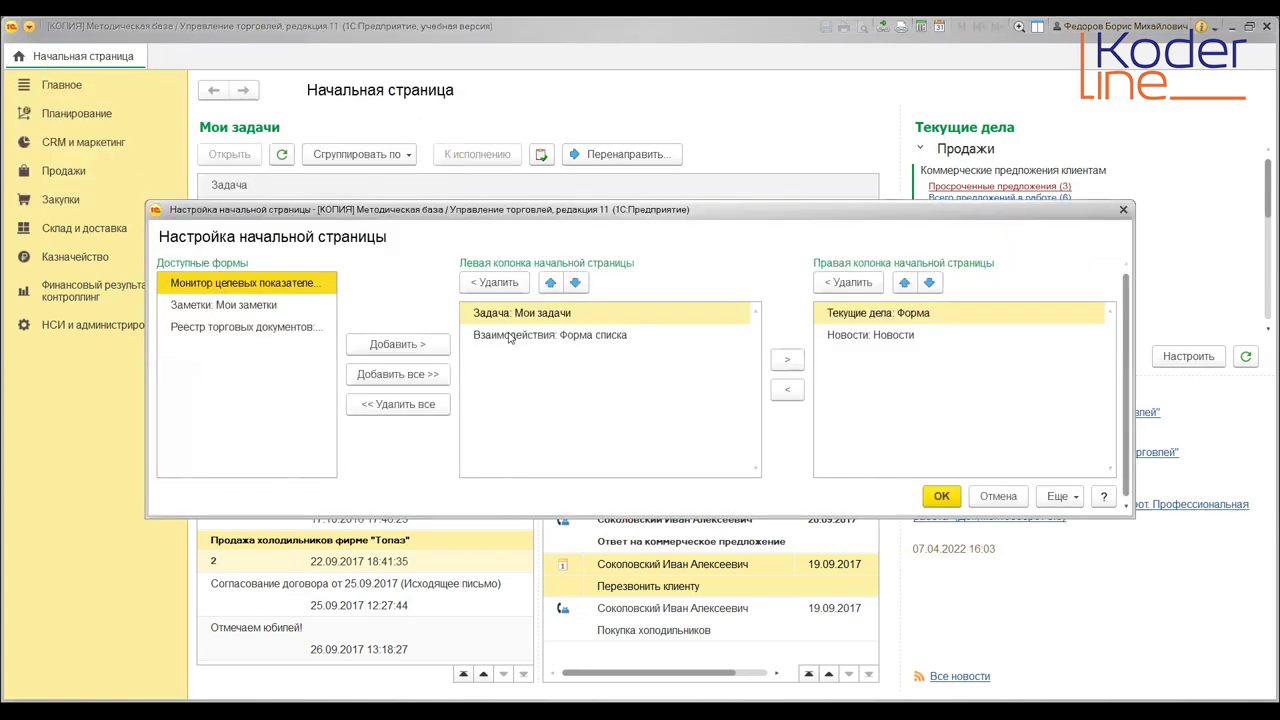
pyautogui.click(1123, 211)
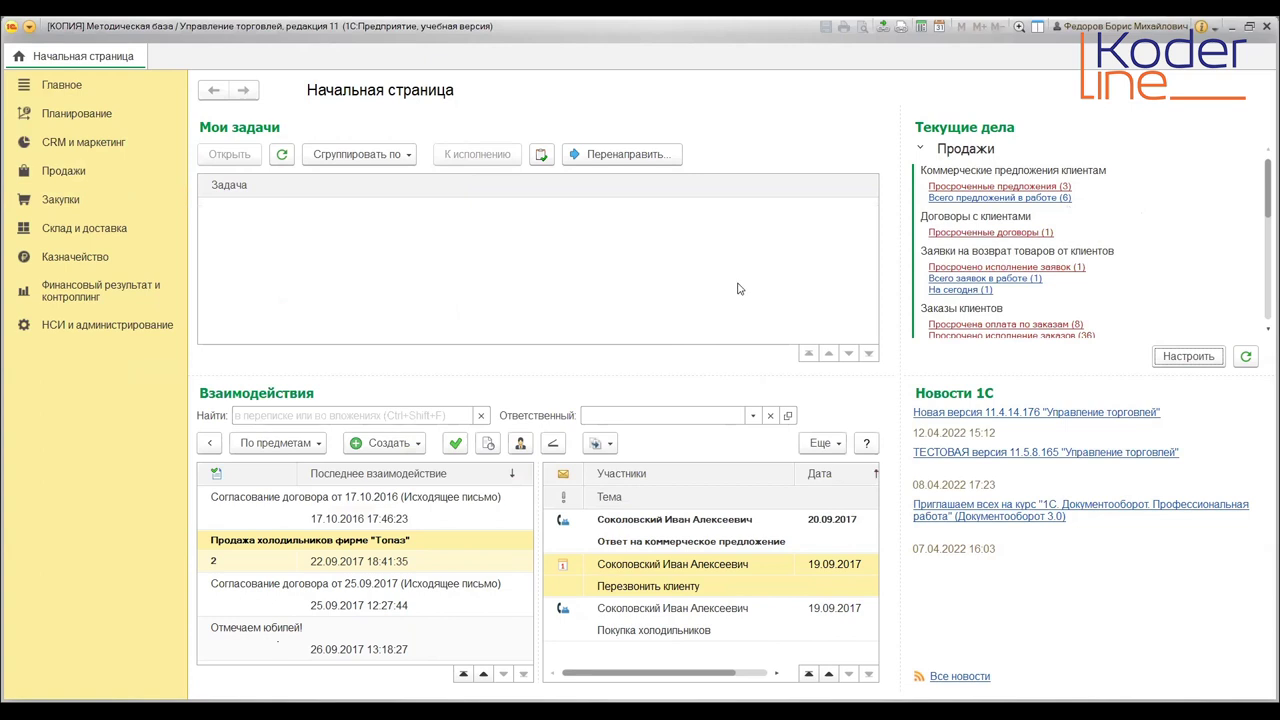
# Review the full list of displayed items in the «Текущие дела» settings and close them without changes
pyautogui.click(1183, 357)
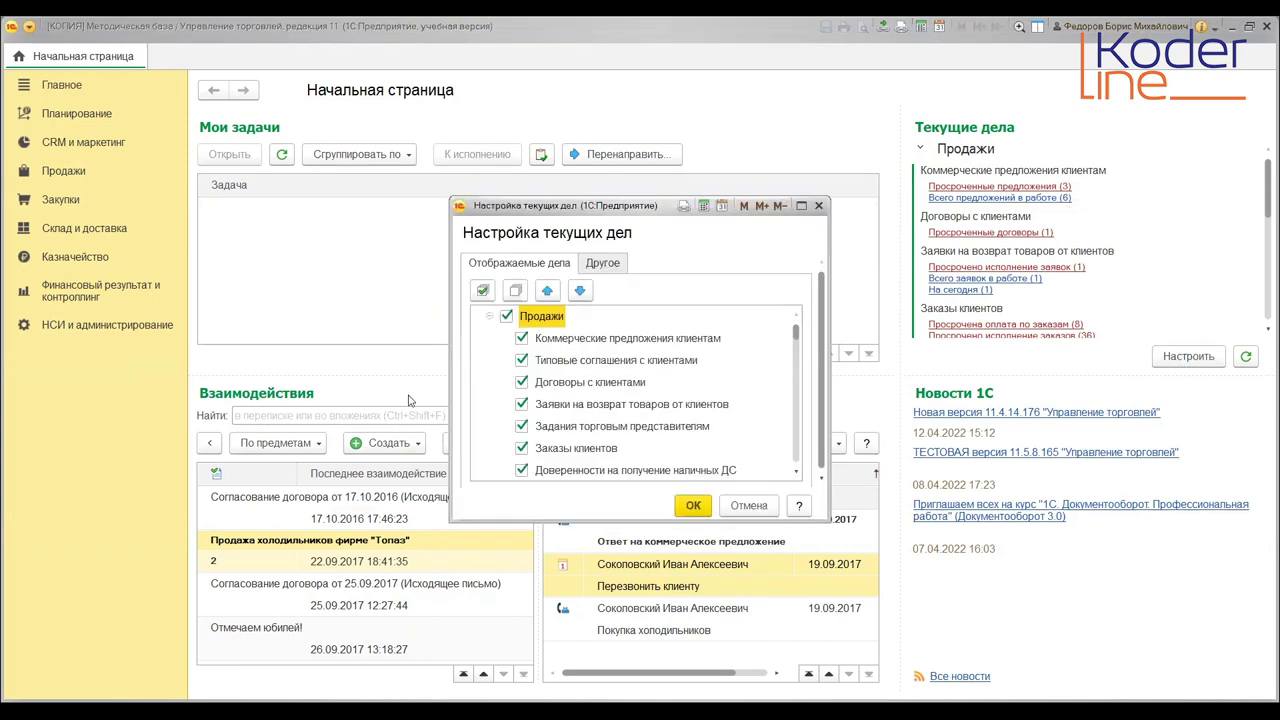
pyautogui.scroll(-7, 647, 403)
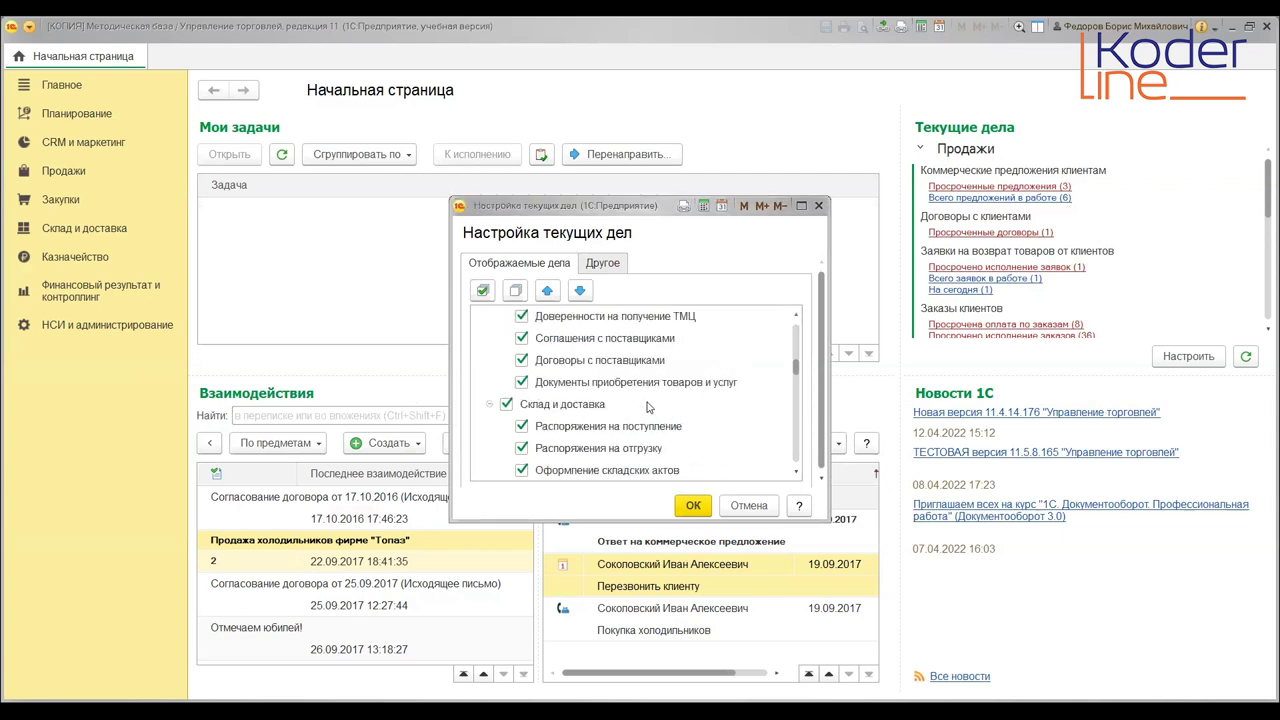
pyautogui.scroll(-10, 647, 403)
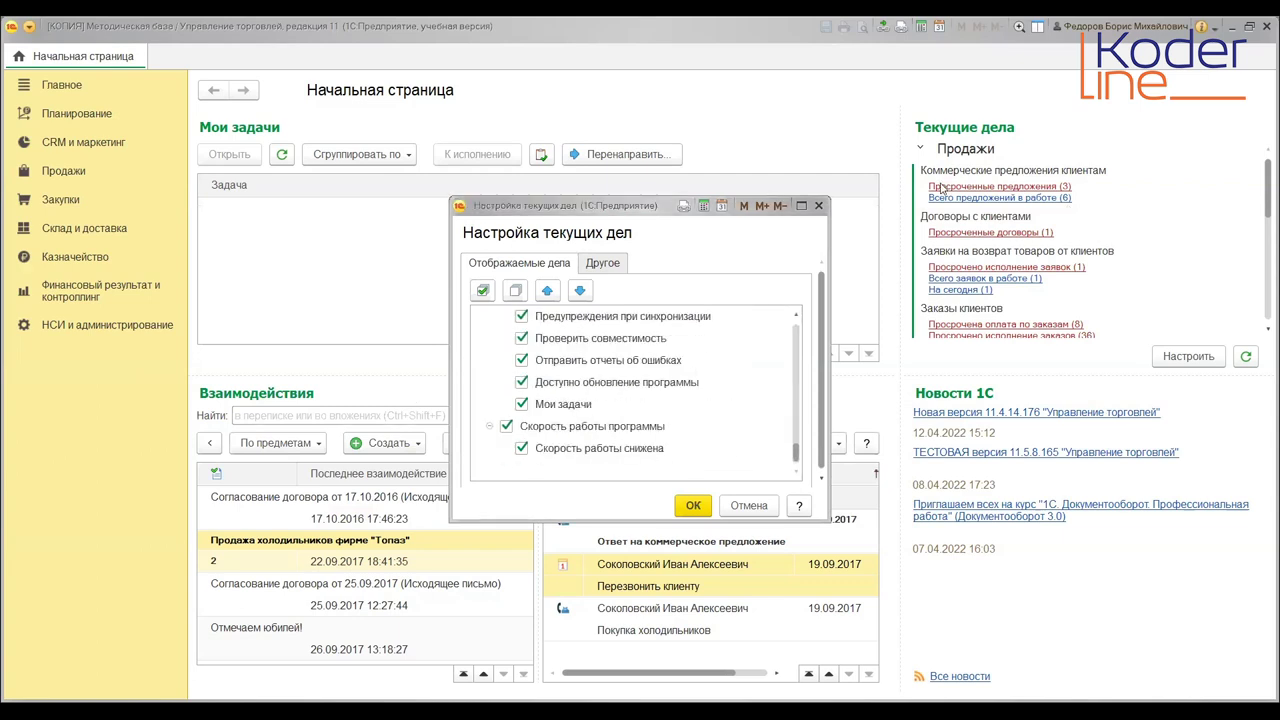
pyautogui.click(818, 206)
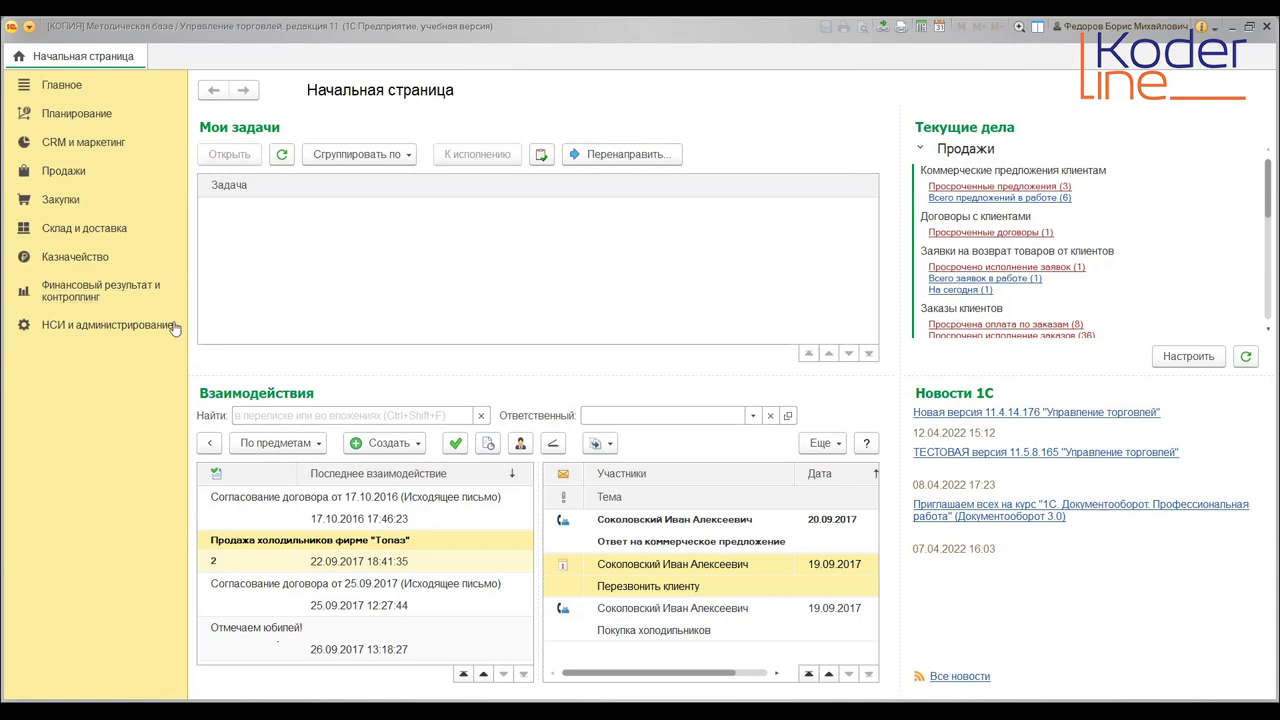
# Open the «CRM и маркетинг» administration settings and examine the manual and automatic discount options in the «Маркетинг» section
pyautogui.click(117, 336)
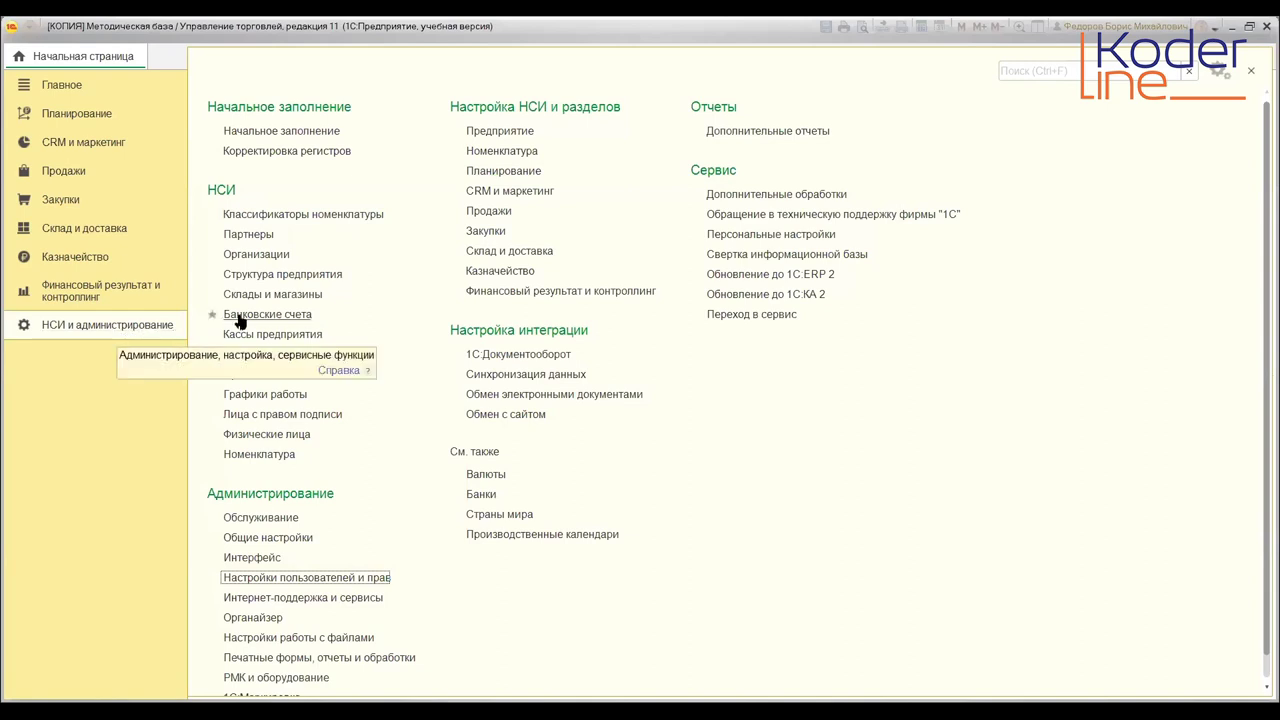
pyautogui.click(524, 191)
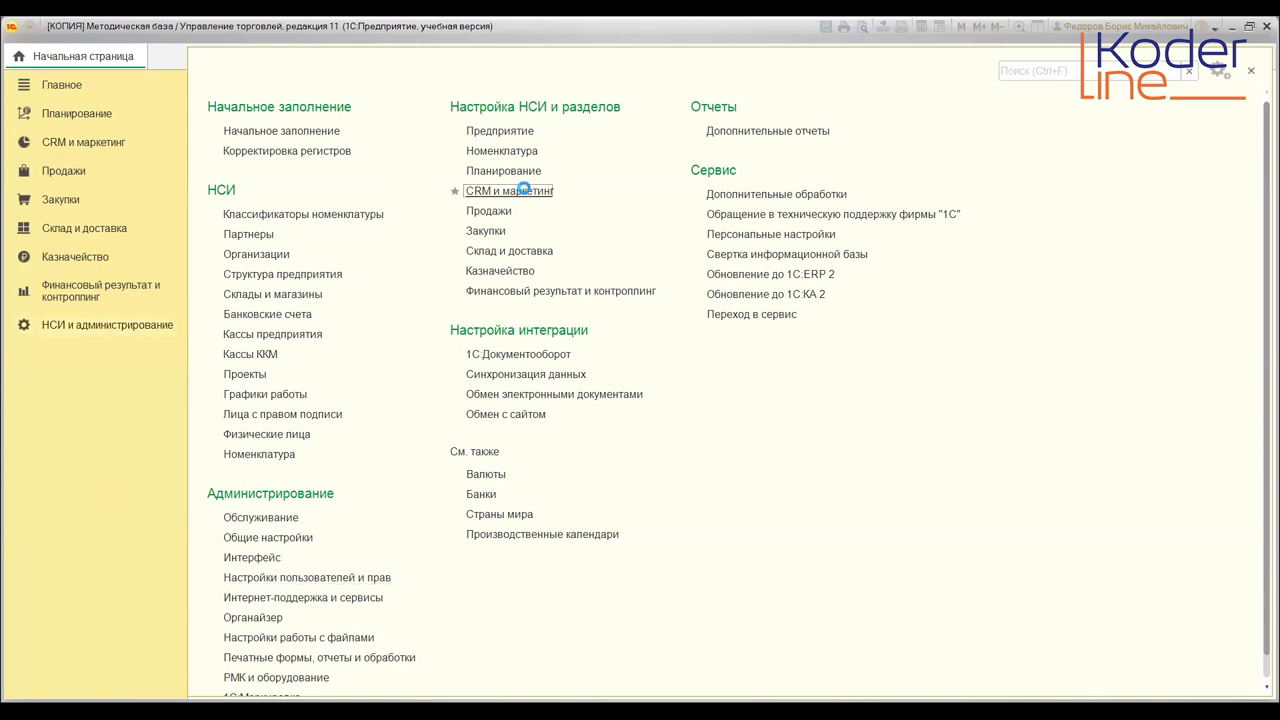
pyautogui.click(524, 190)
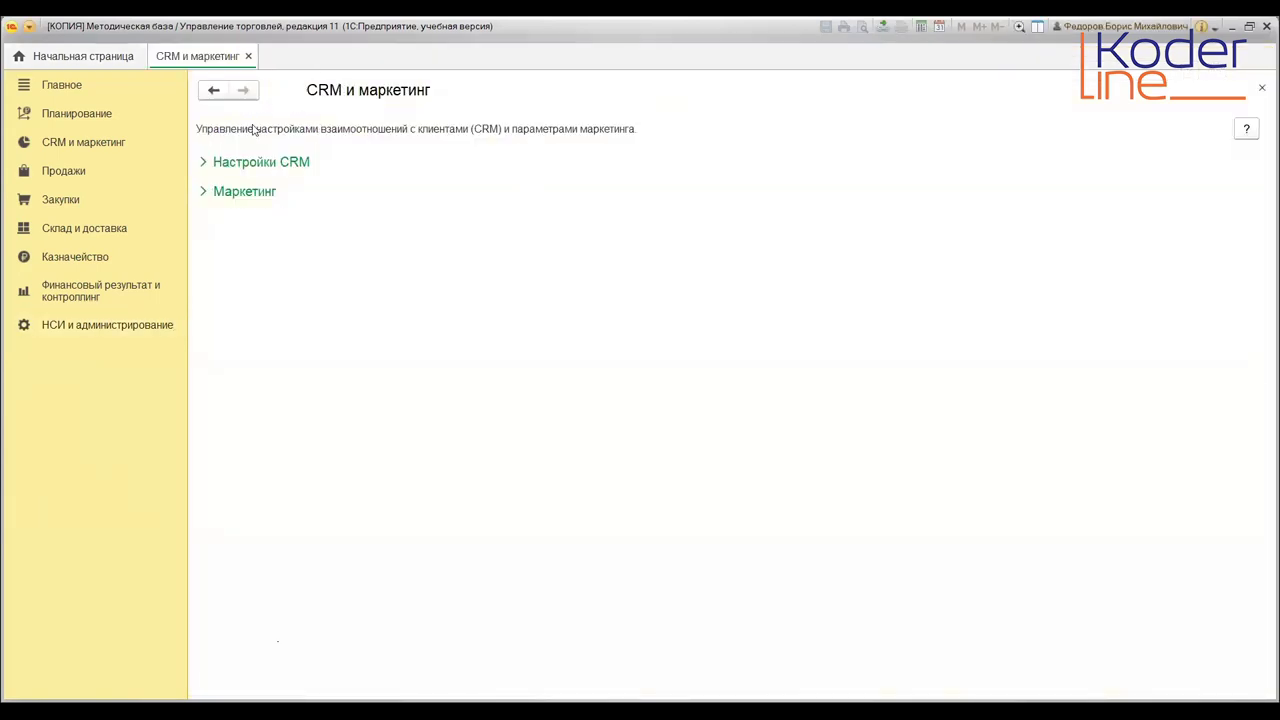
pyautogui.click(220, 191)
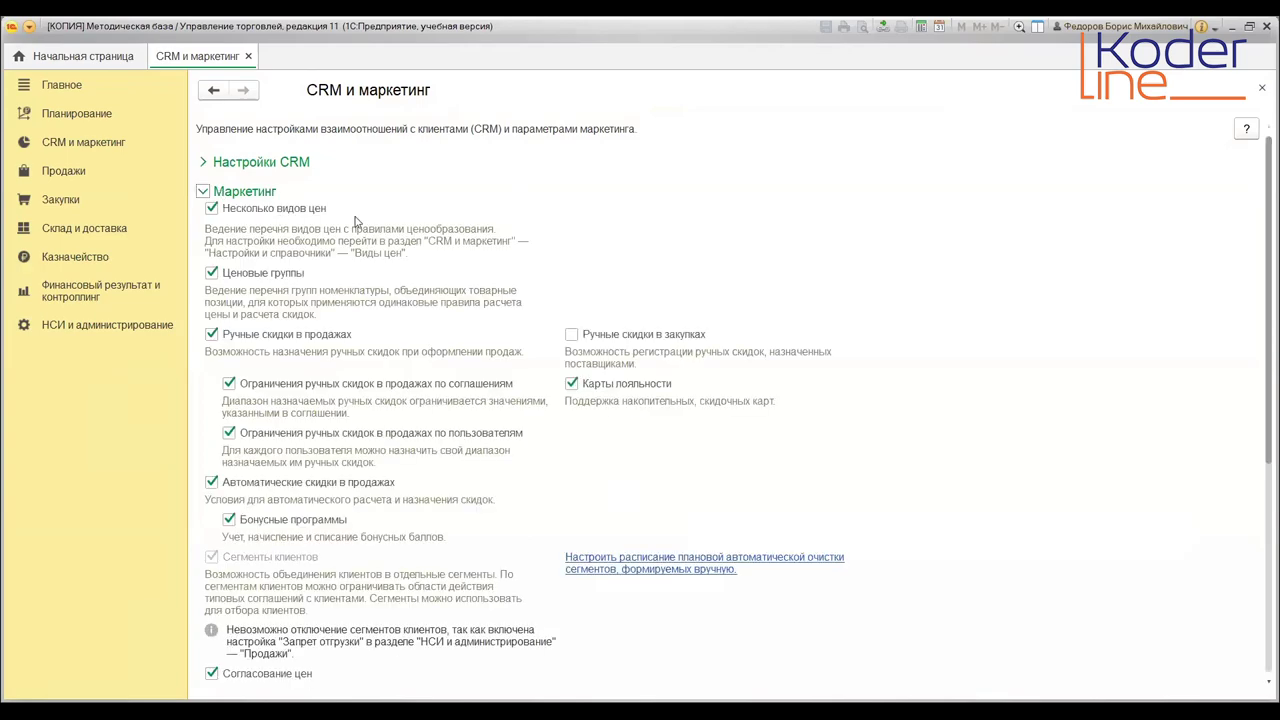
pyautogui.scroll(-2, 363, 231)
pyautogui.scroll(-4, 350, 265)
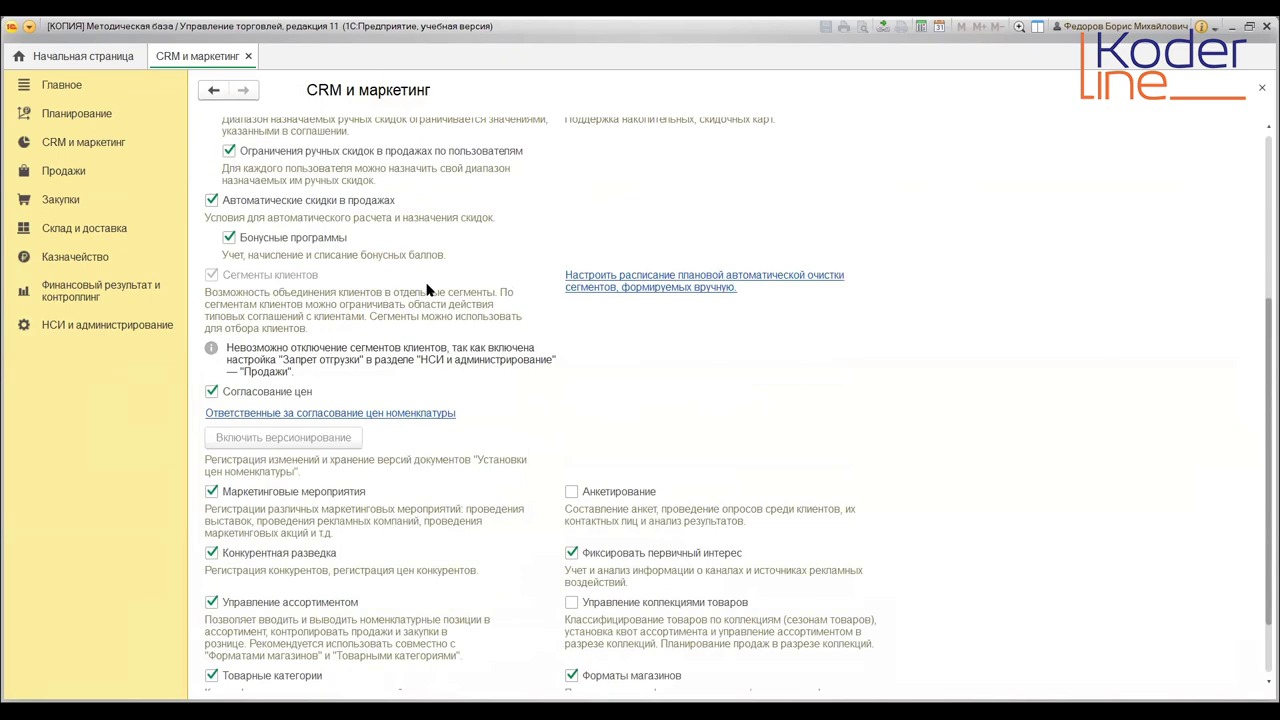
pyautogui.scroll(2, 427, 290)
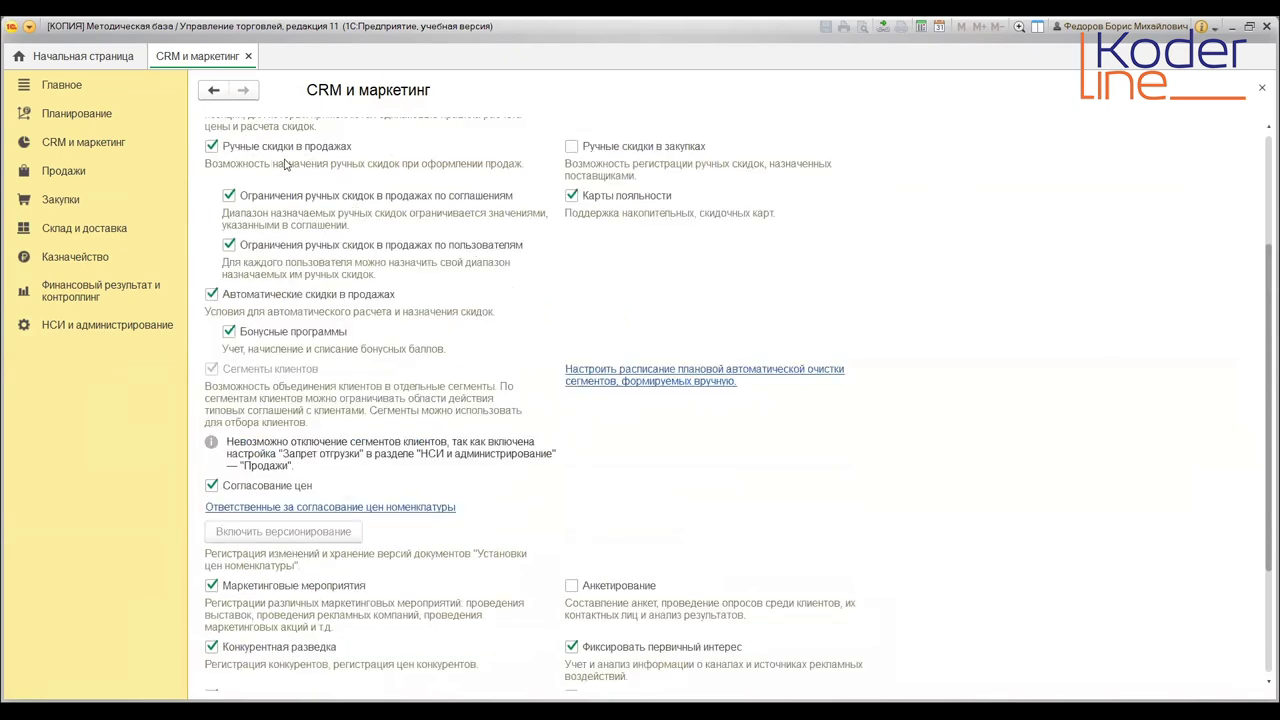
pyautogui.scroll(2, 285, 175)
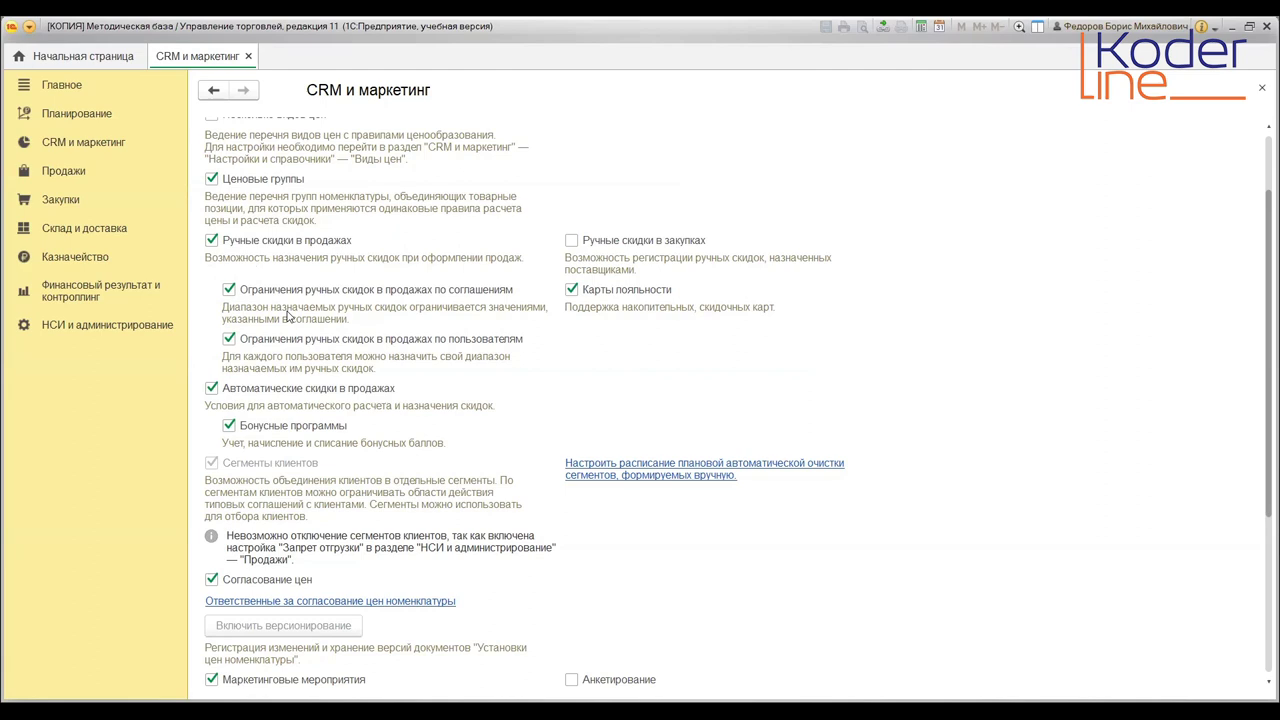
# Open the list of users from the «Настройки пользователей и прав» administration section
pyautogui.click(104, 327)
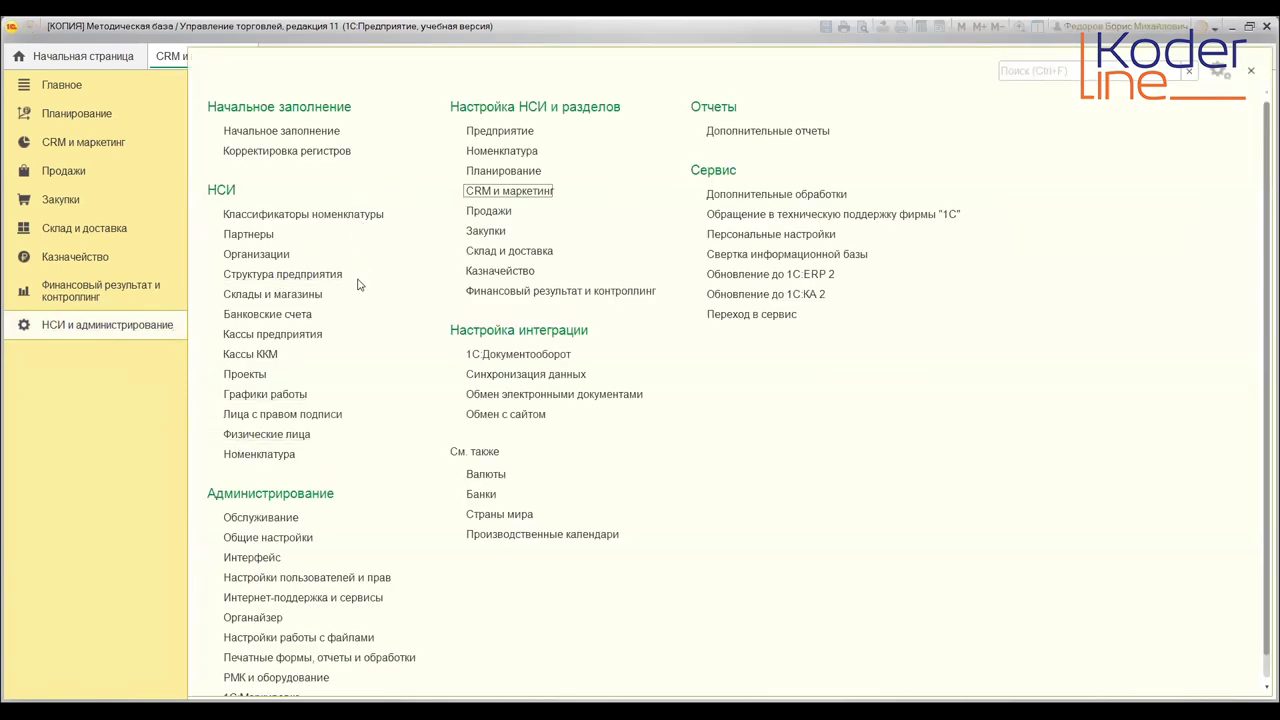
pyautogui.scroll(-1, 360, 285)
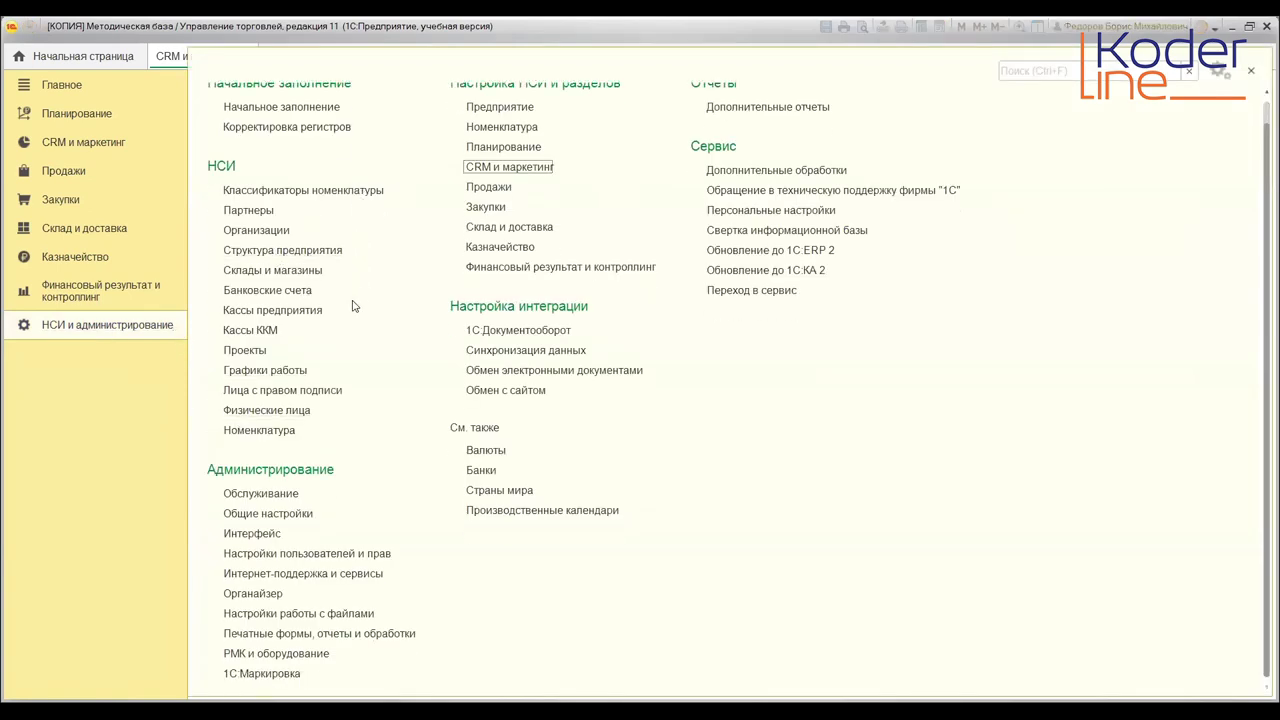
pyautogui.click(337, 555)
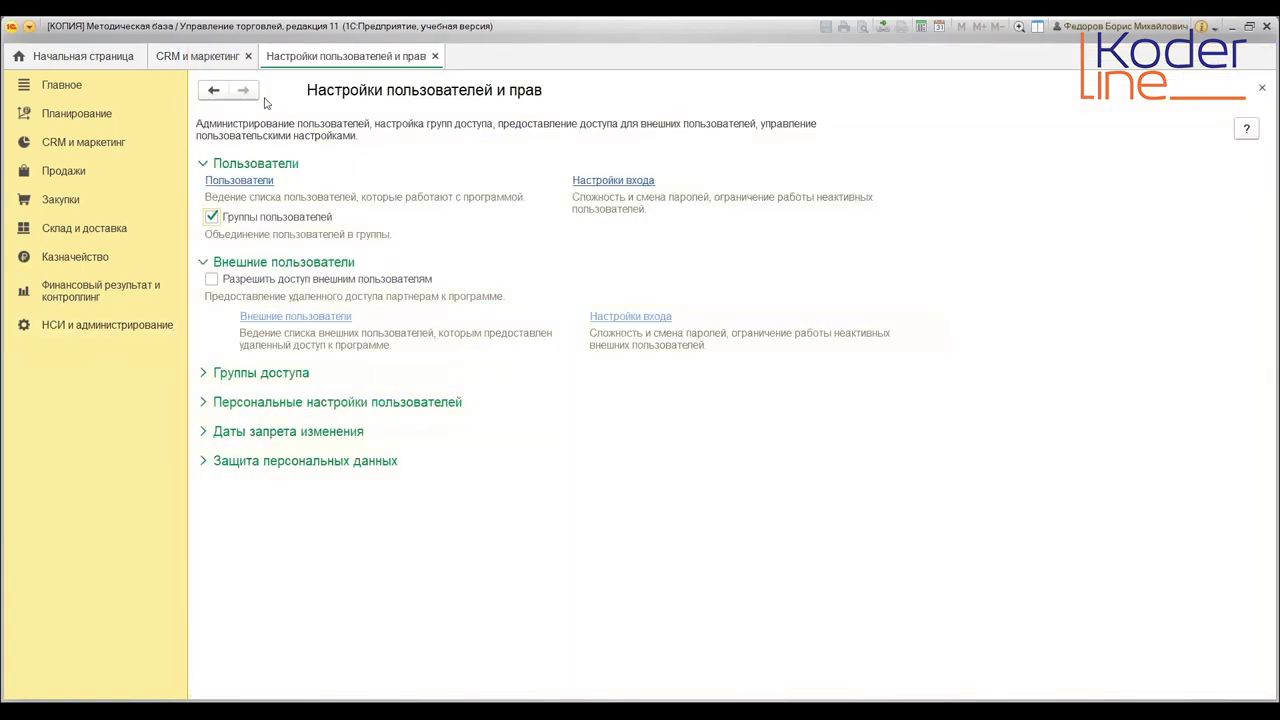
pyautogui.click(255, 182)
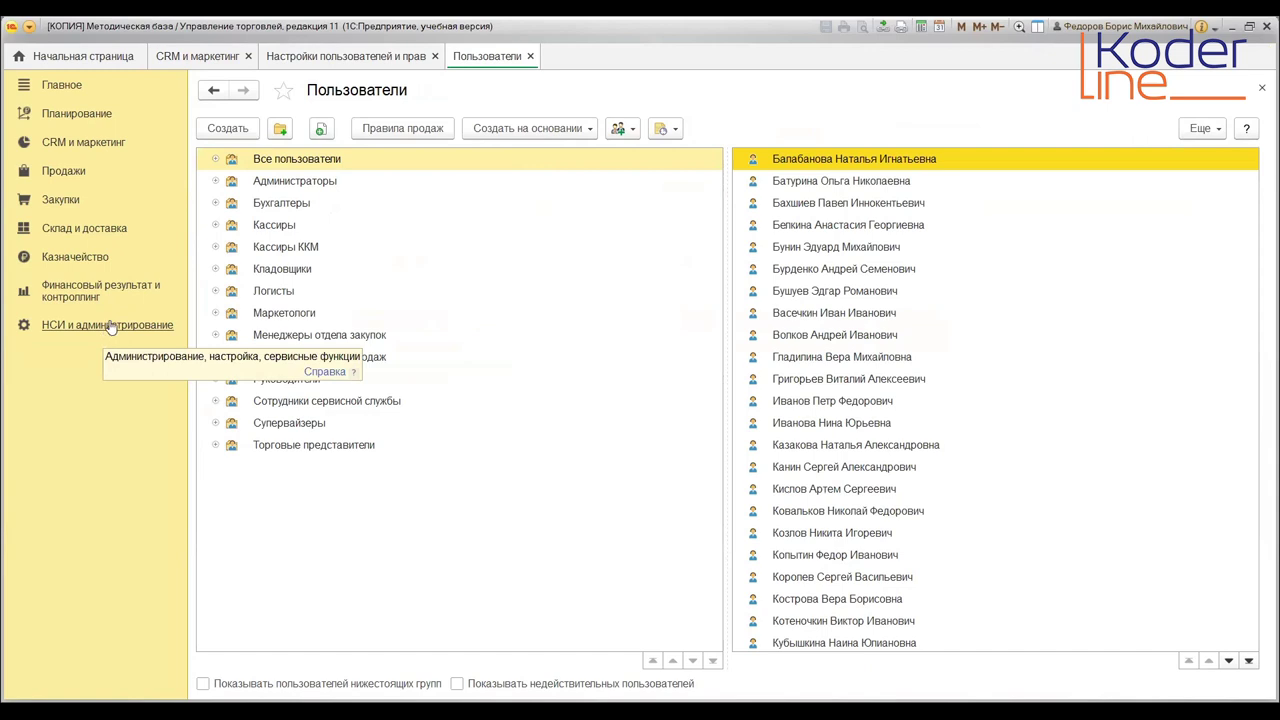
# Open the first user of the group «Сотрудники сервисной службы» and display that user's sales rules with the manual discount limits
pyautogui.click(290, 400)
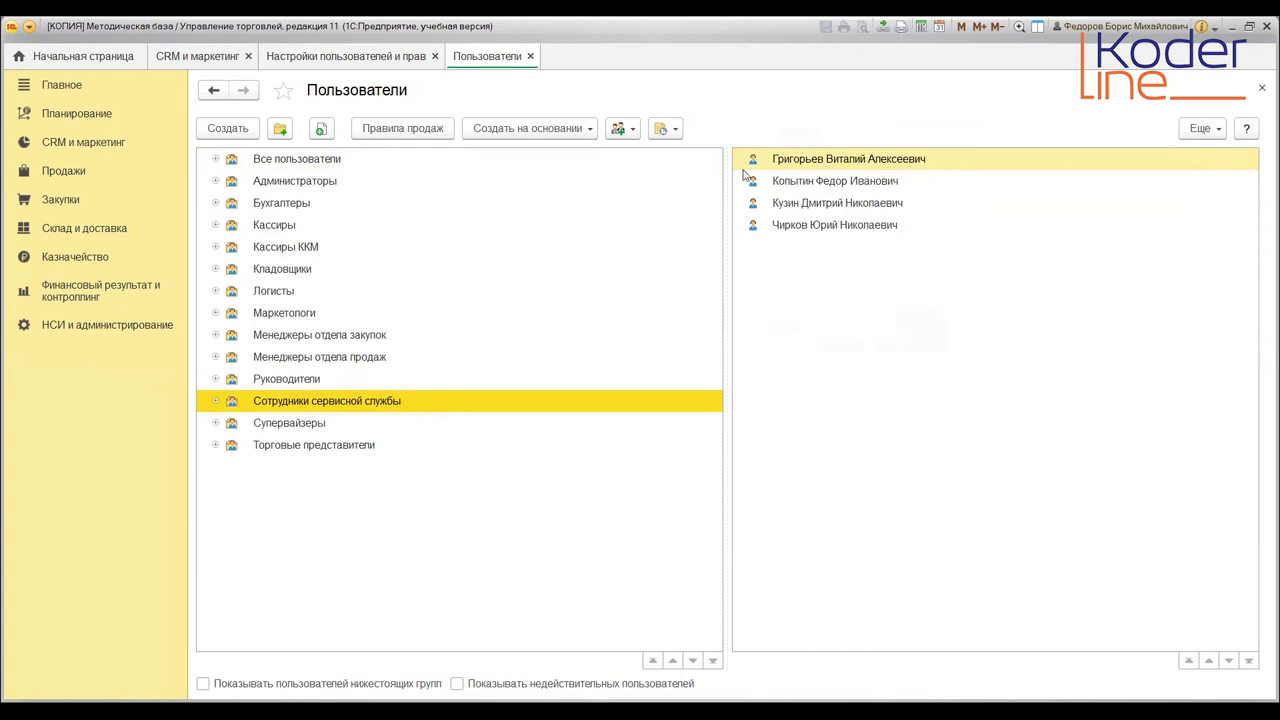
pyautogui.click(830, 170)
pyautogui.doubleClick(830, 168)
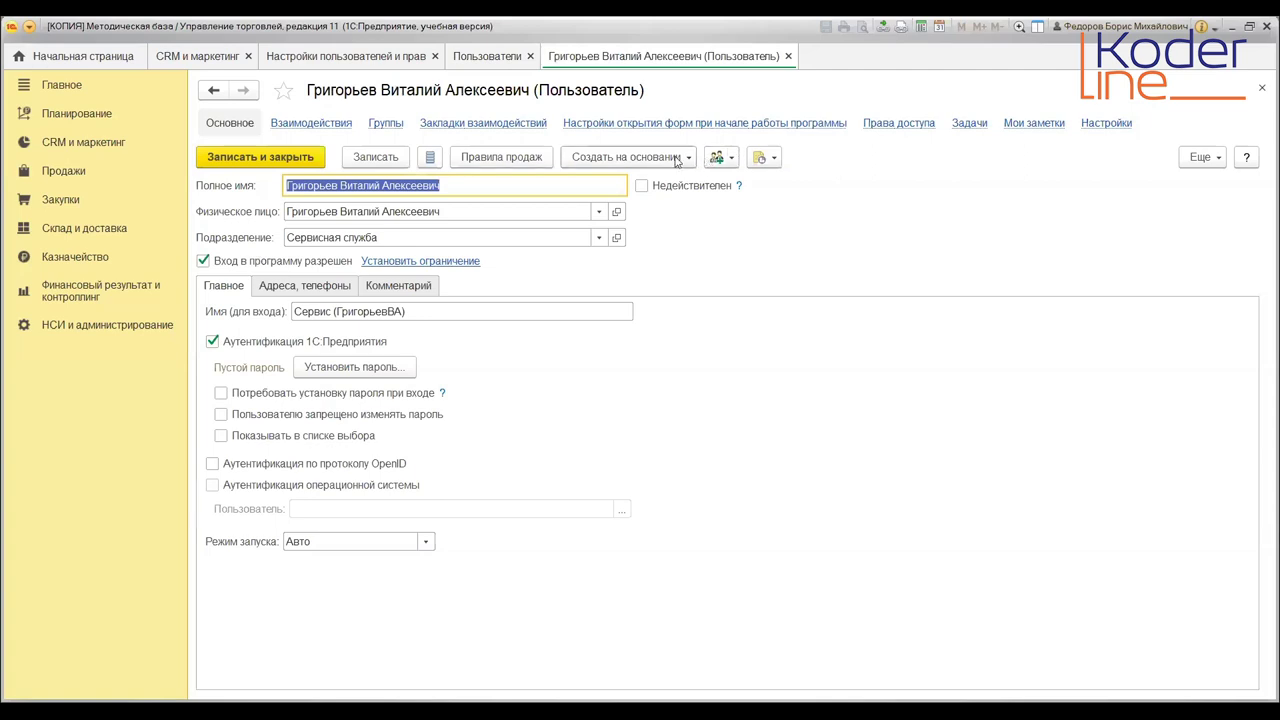
pyautogui.click(515, 160)
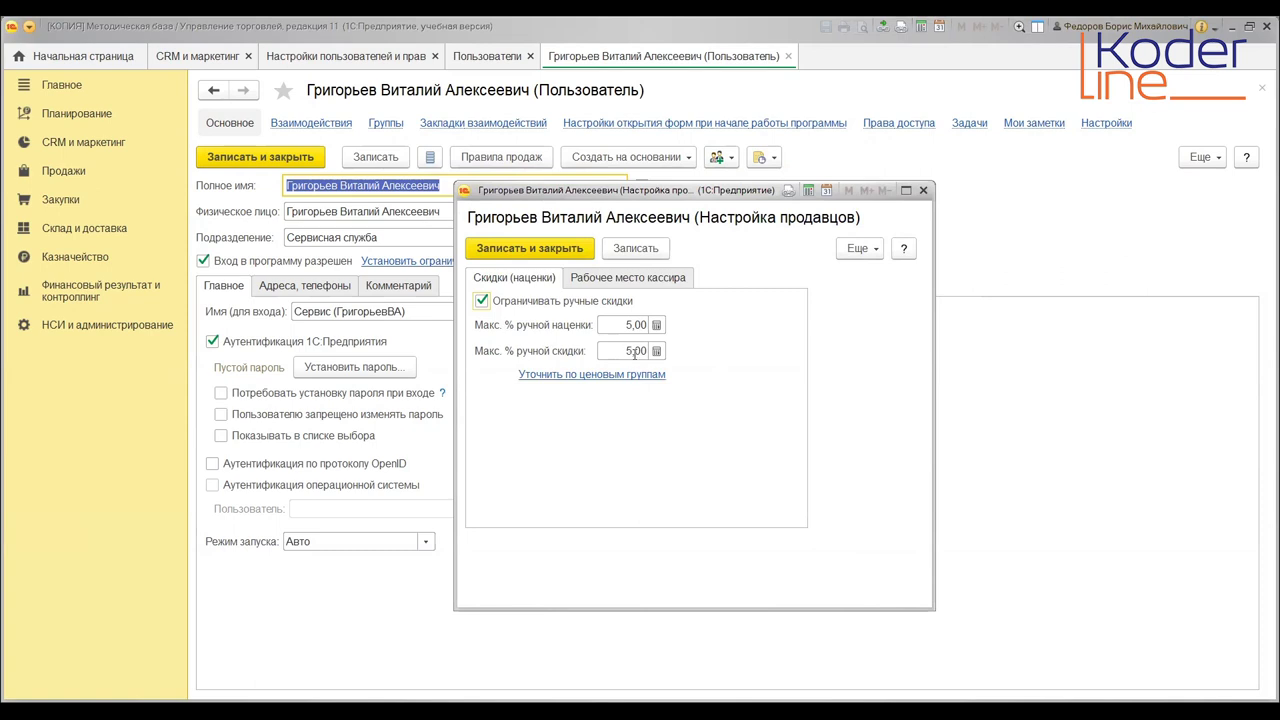
# Try refining the user's manual discount limits by price group with a new row, and discard it without saving the seller settings
pyautogui.click(615, 376)
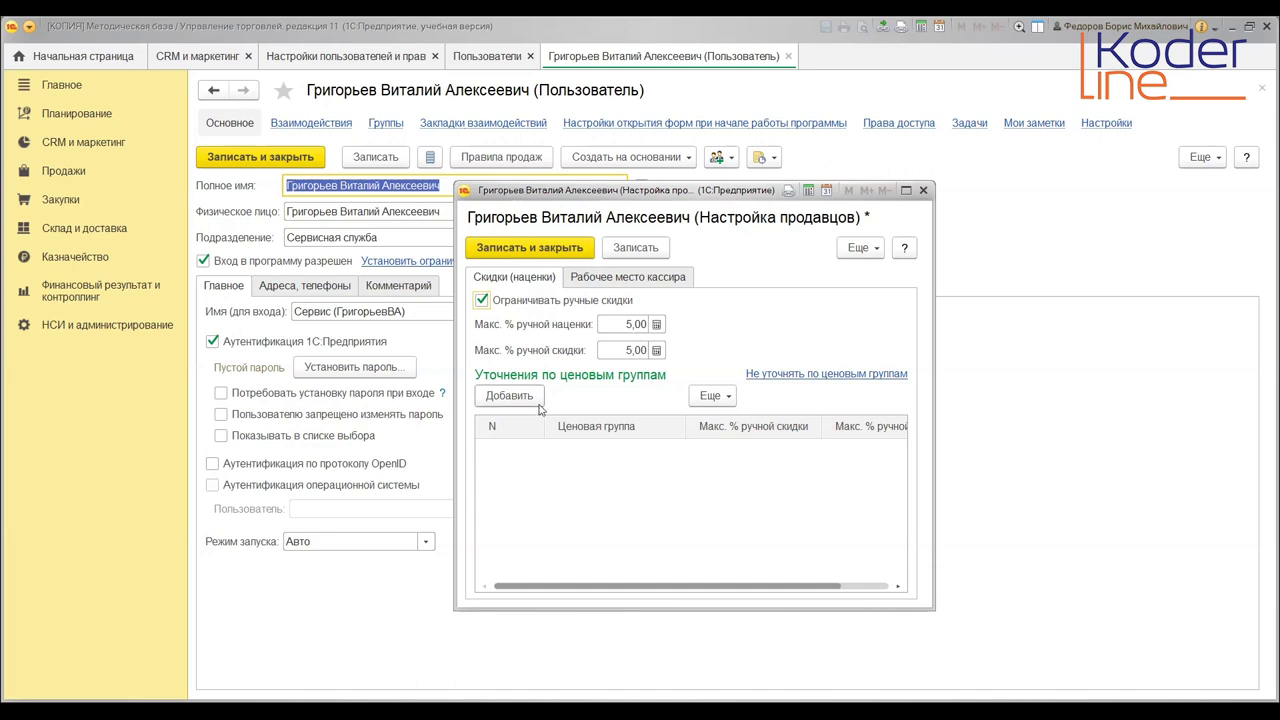
pyautogui.click(518, 400)
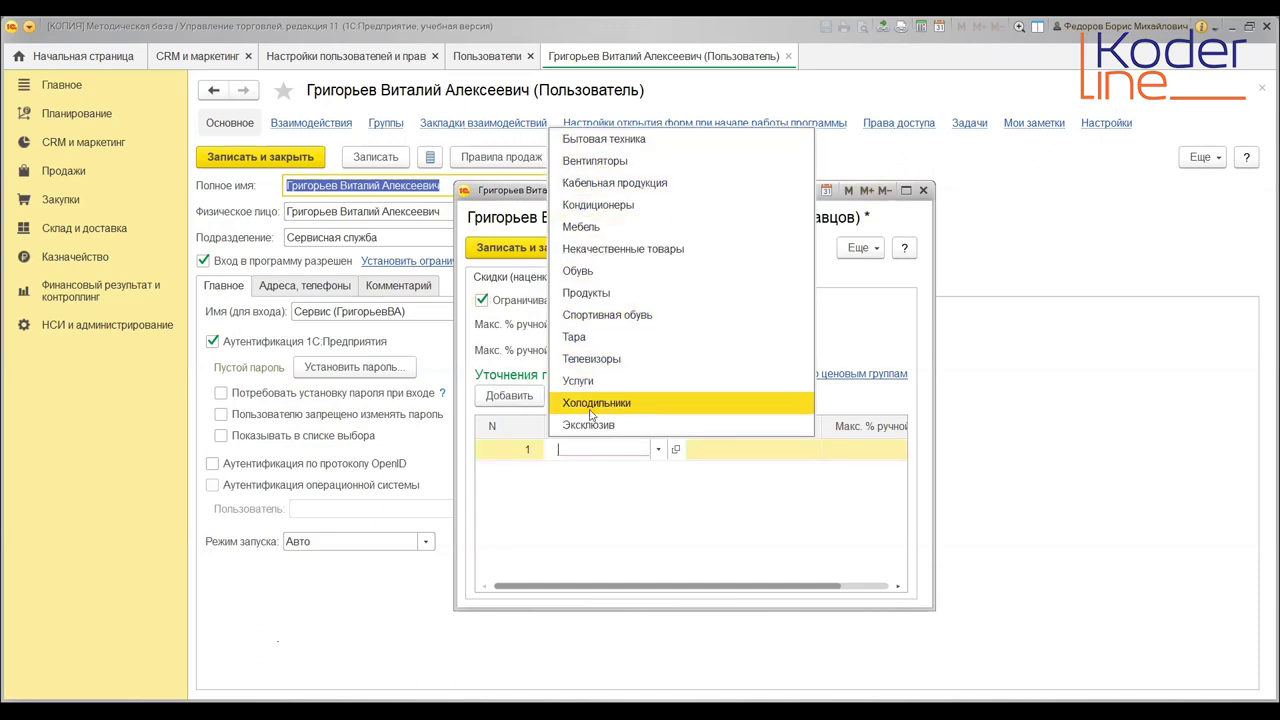
pyautogui.click(629, 556)
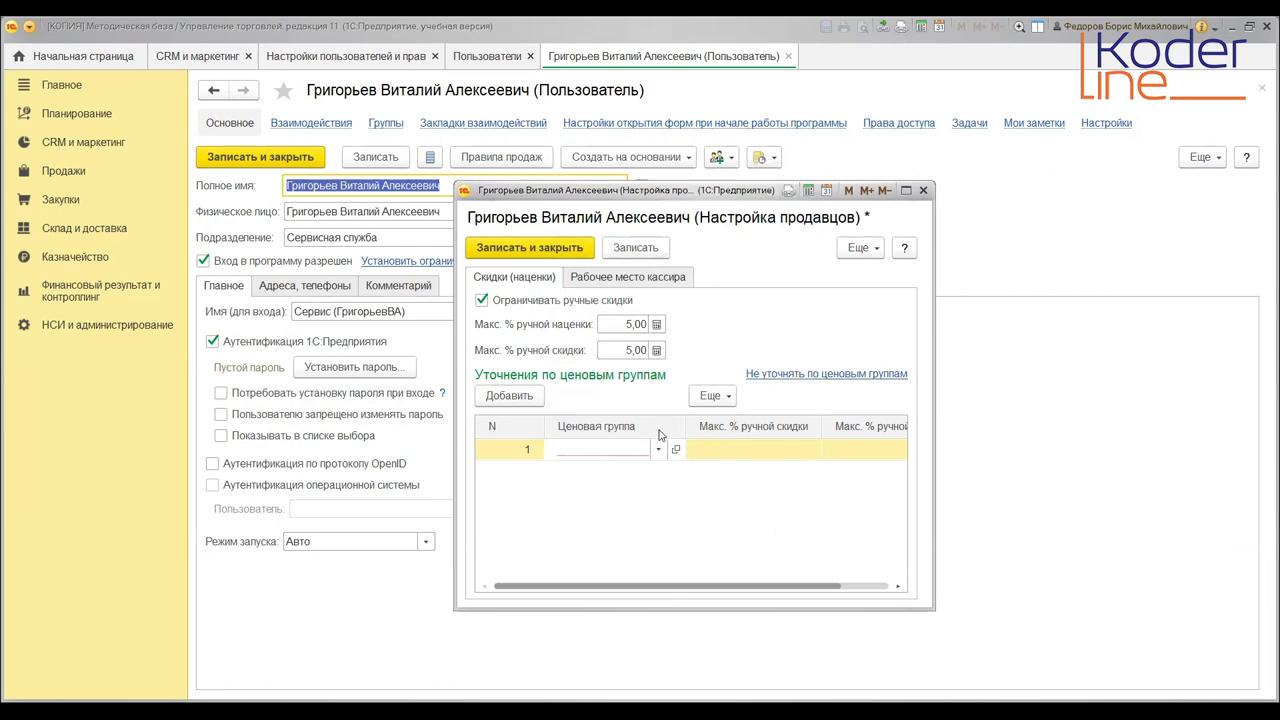
pyautogui.click(773, 452)
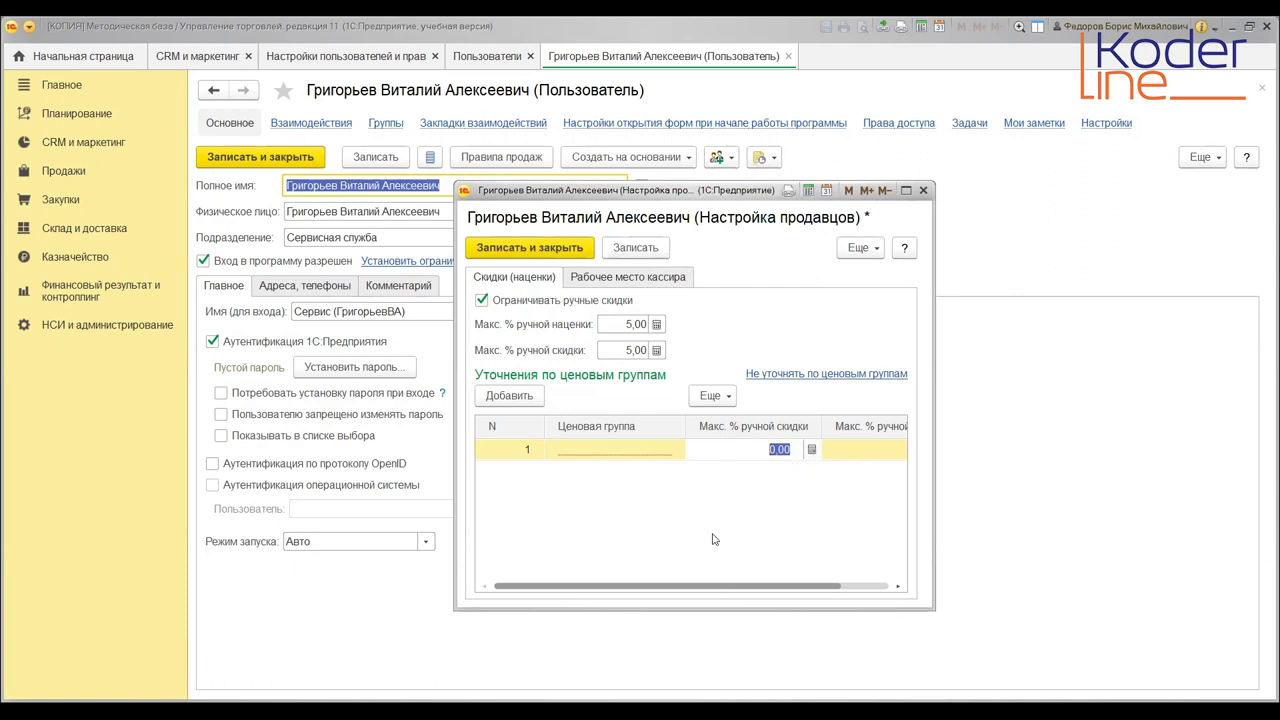
pyautogui.click(816, 376)
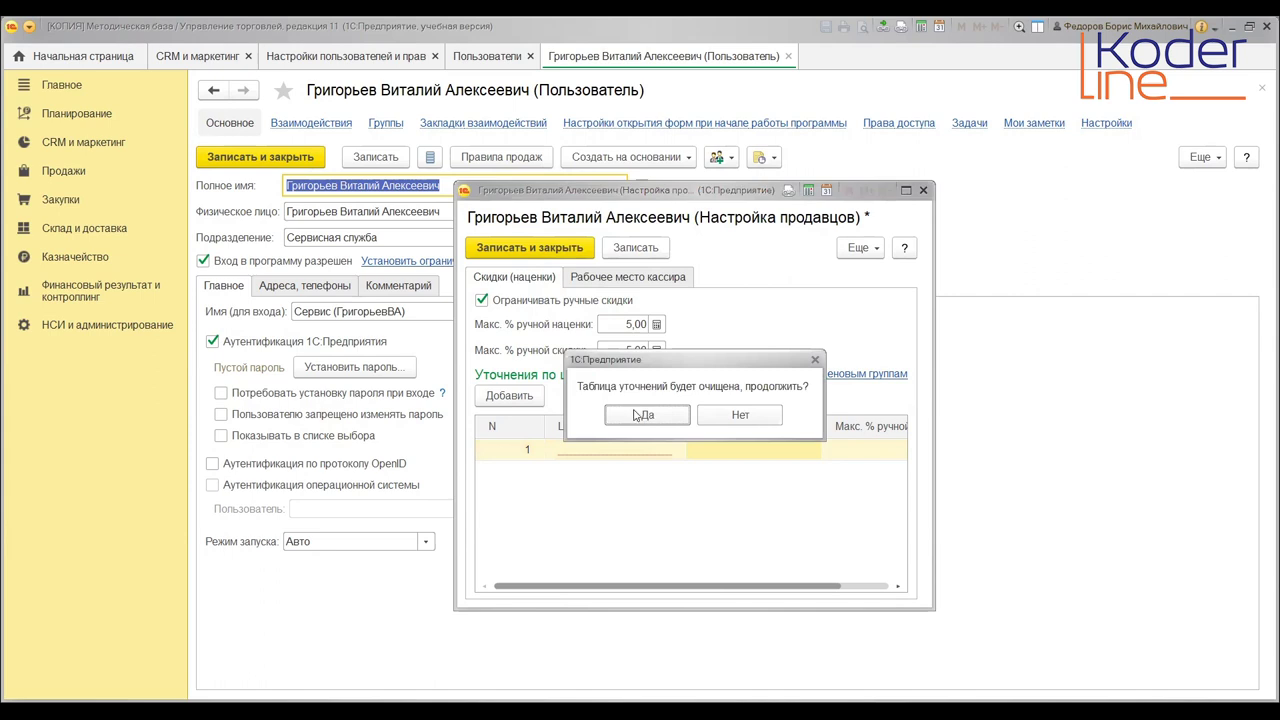
pyautogui.click(774, 418)
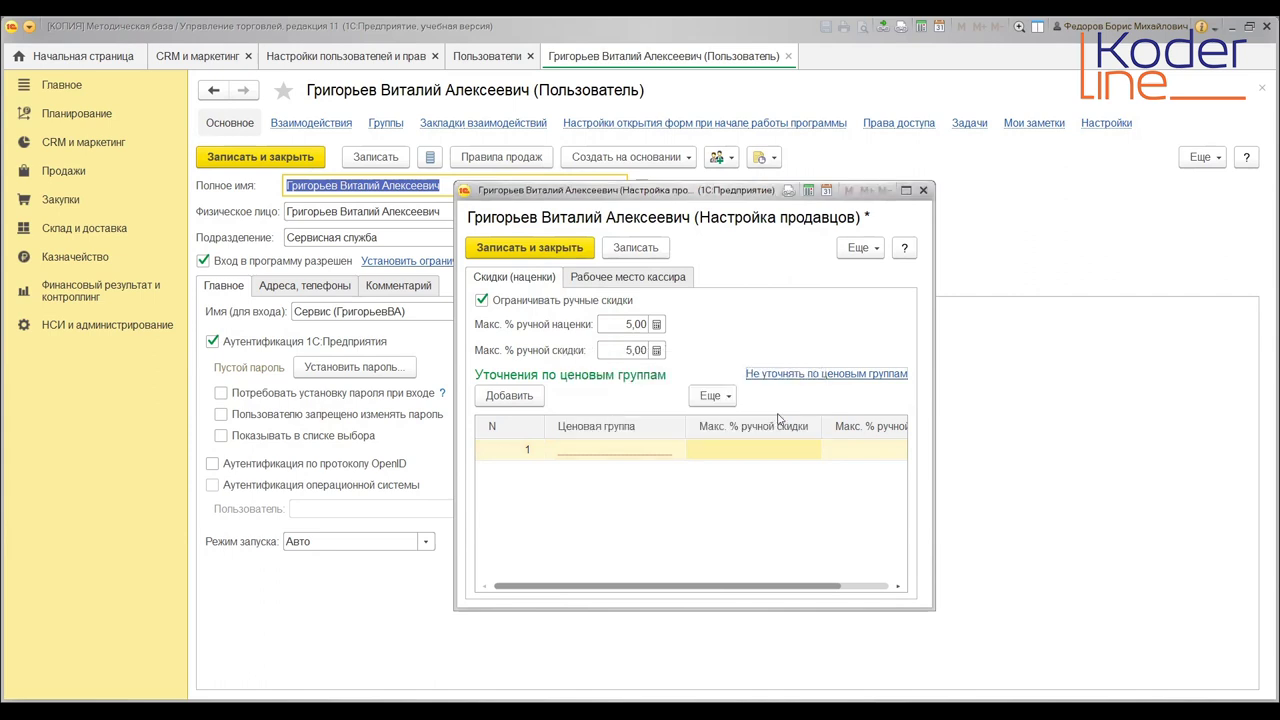
pyautogui.click(830, 378)
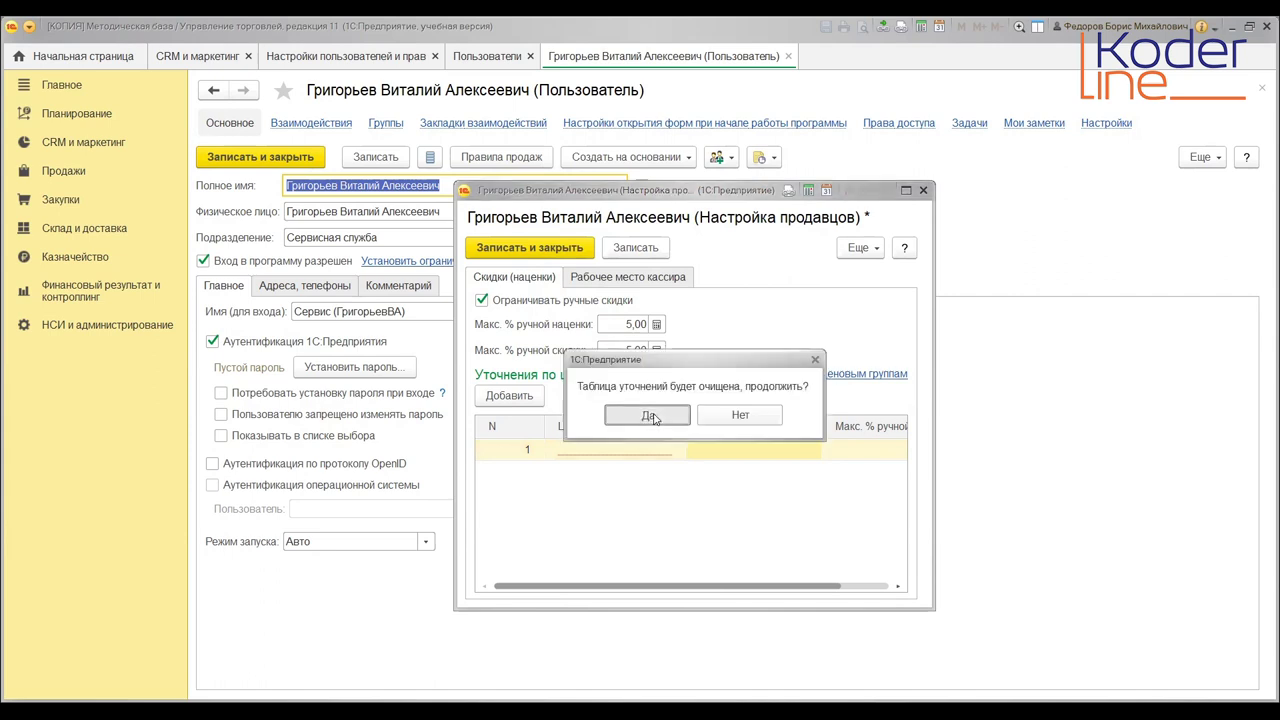
pyautogui.click(650, 415)
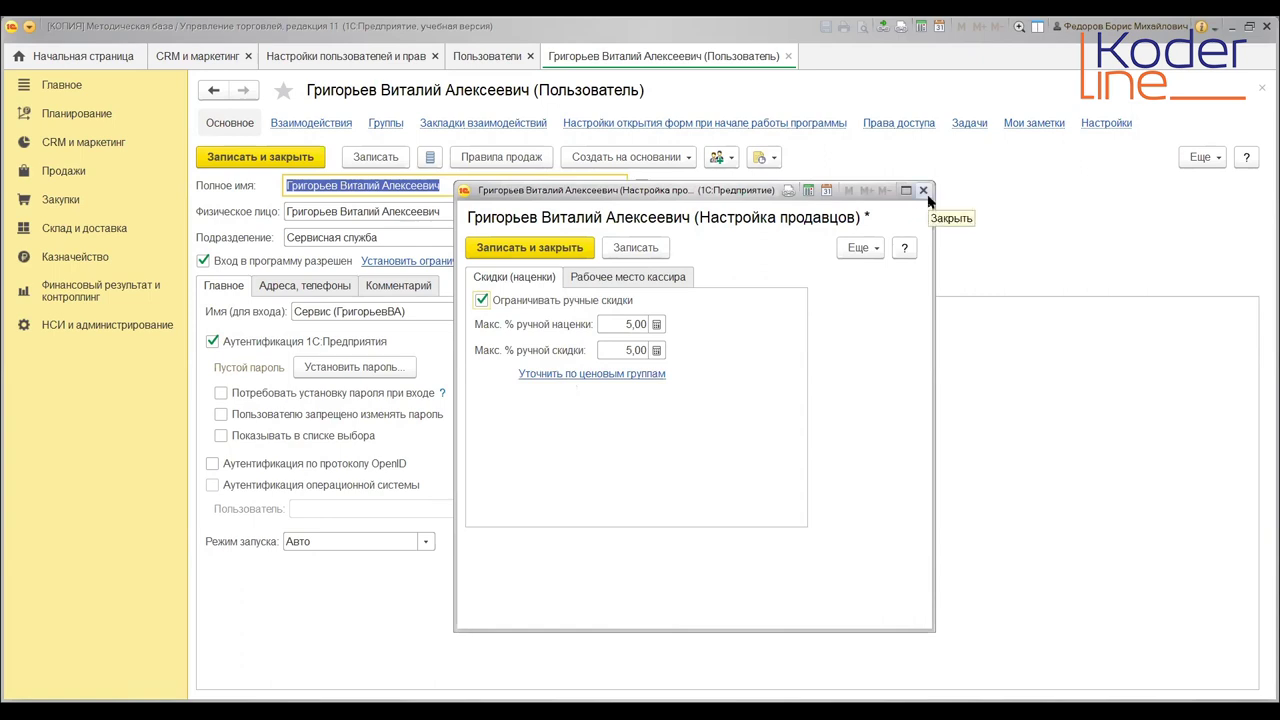
pyautogui.click(924, 190)
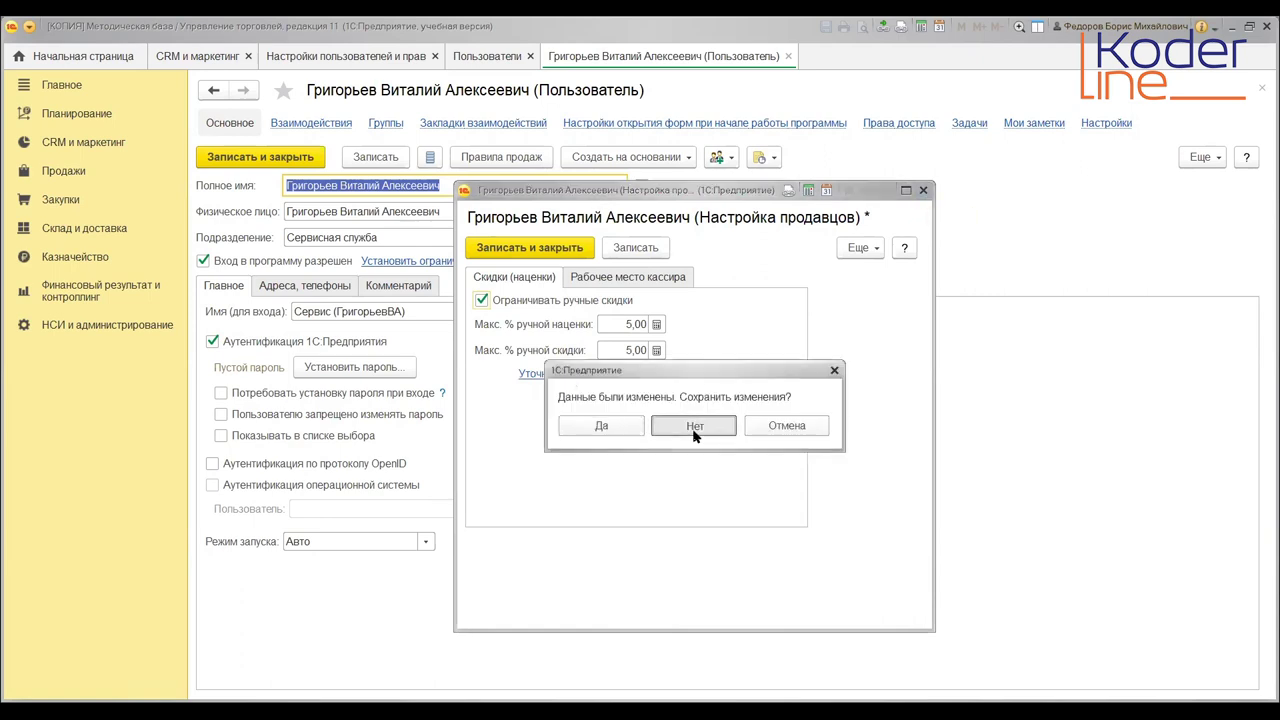
pyautogui.press('Return')
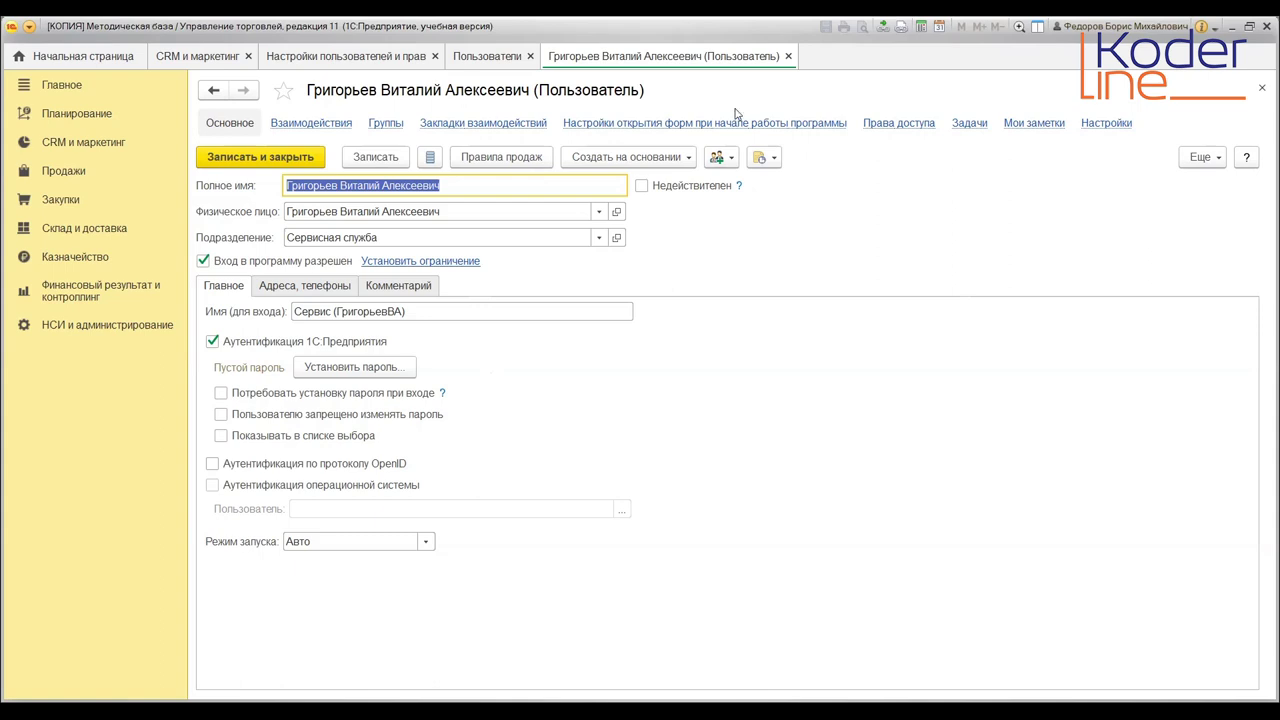
# Open the first user of the group «Менеджеры отдела продаж» and display that user's access rights
pyautogui.click(788, 56)
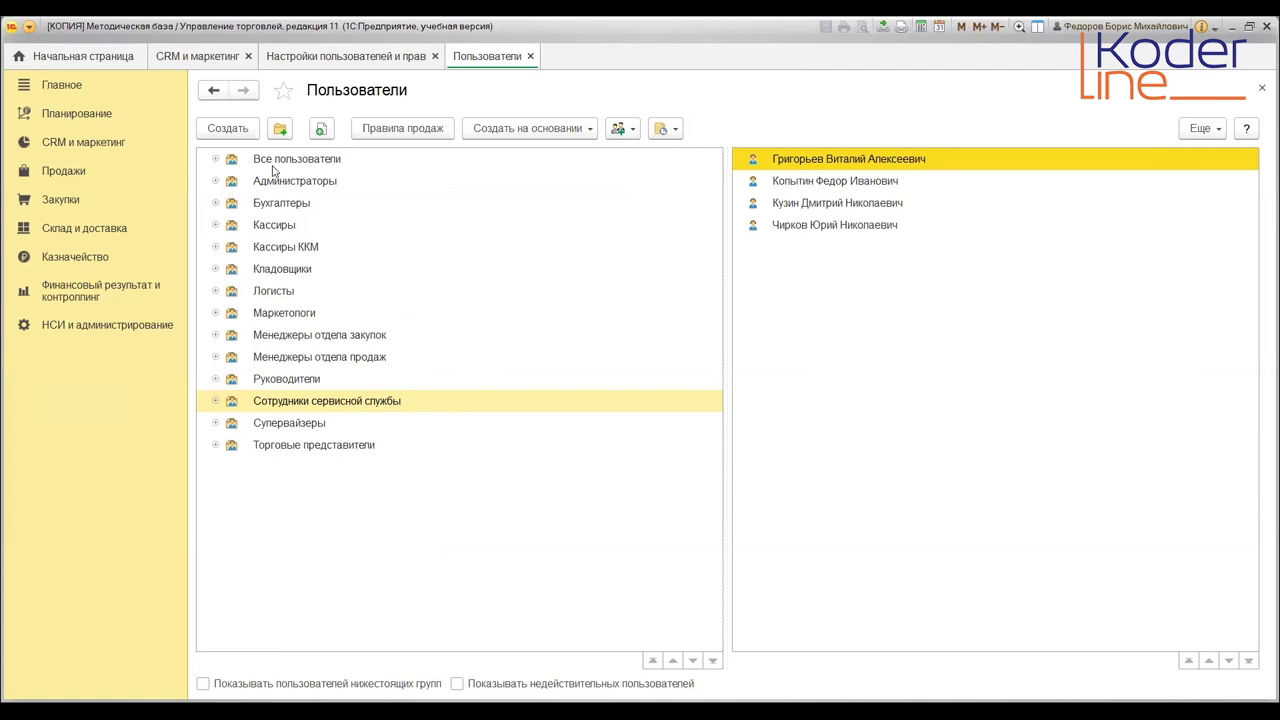
pyautogui.click(305, 337)
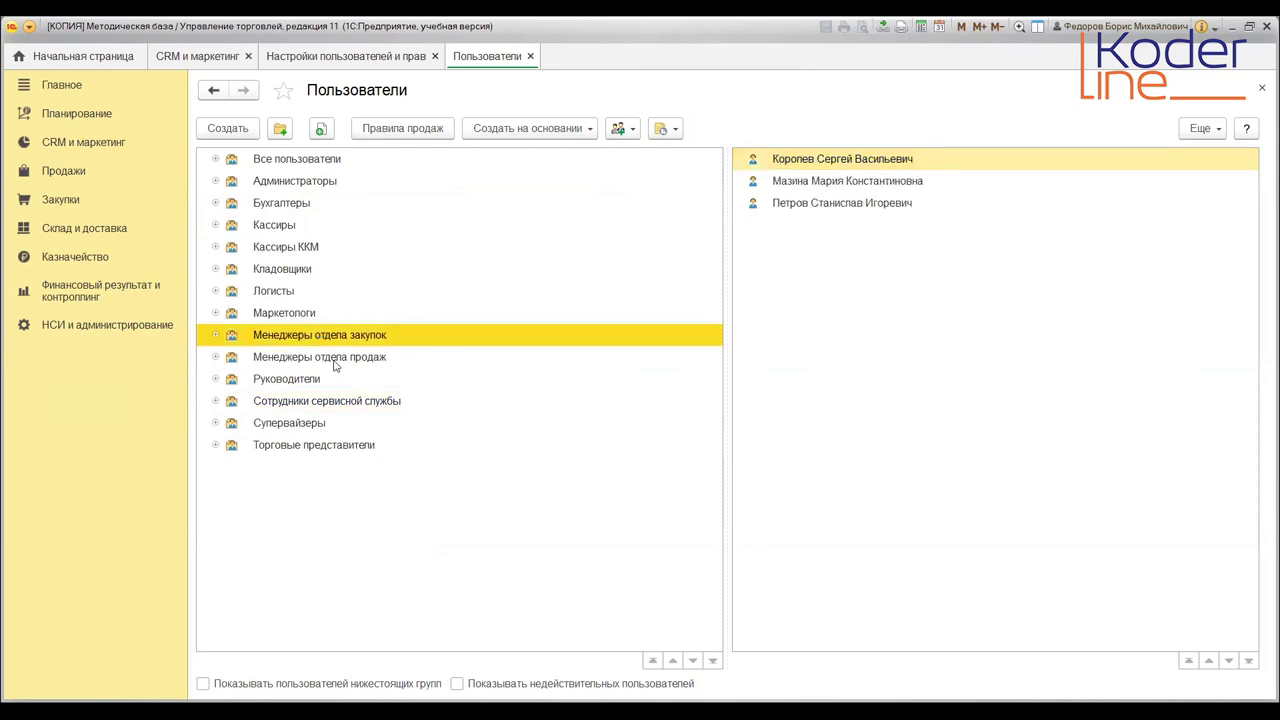
pyautogui.click(335, 360)
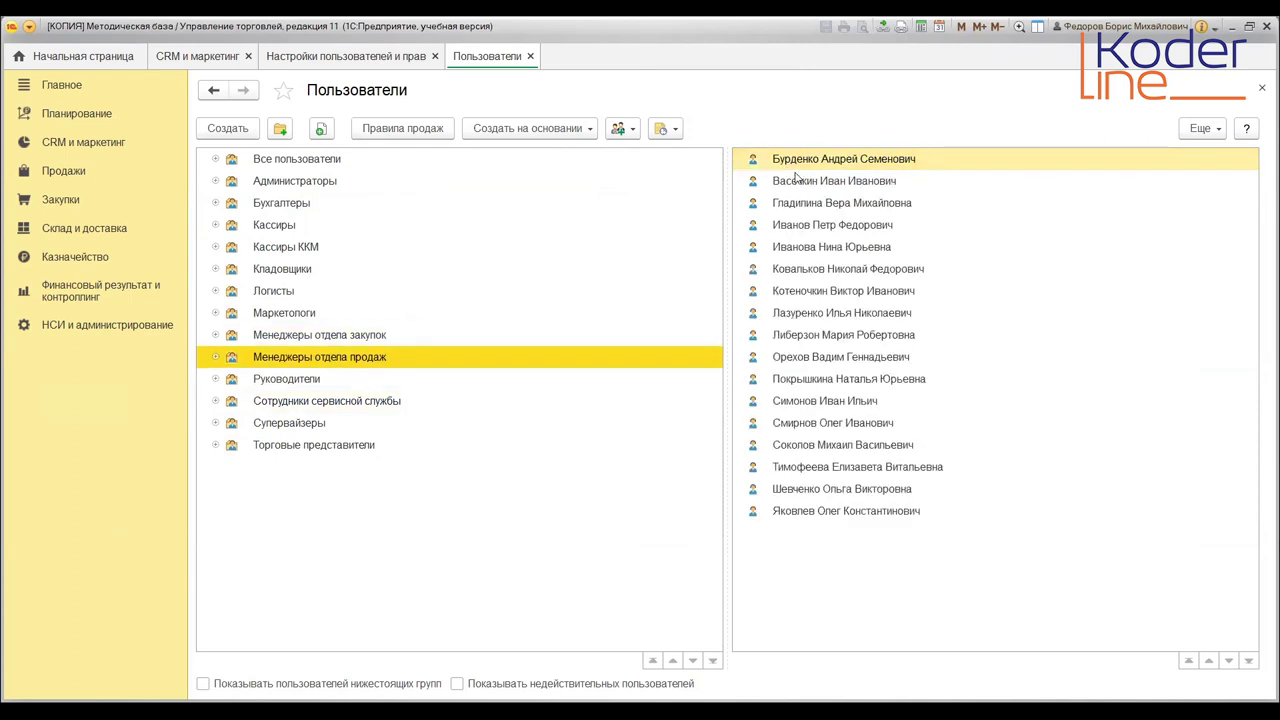
pyautogui.doubleClick(808, 165)
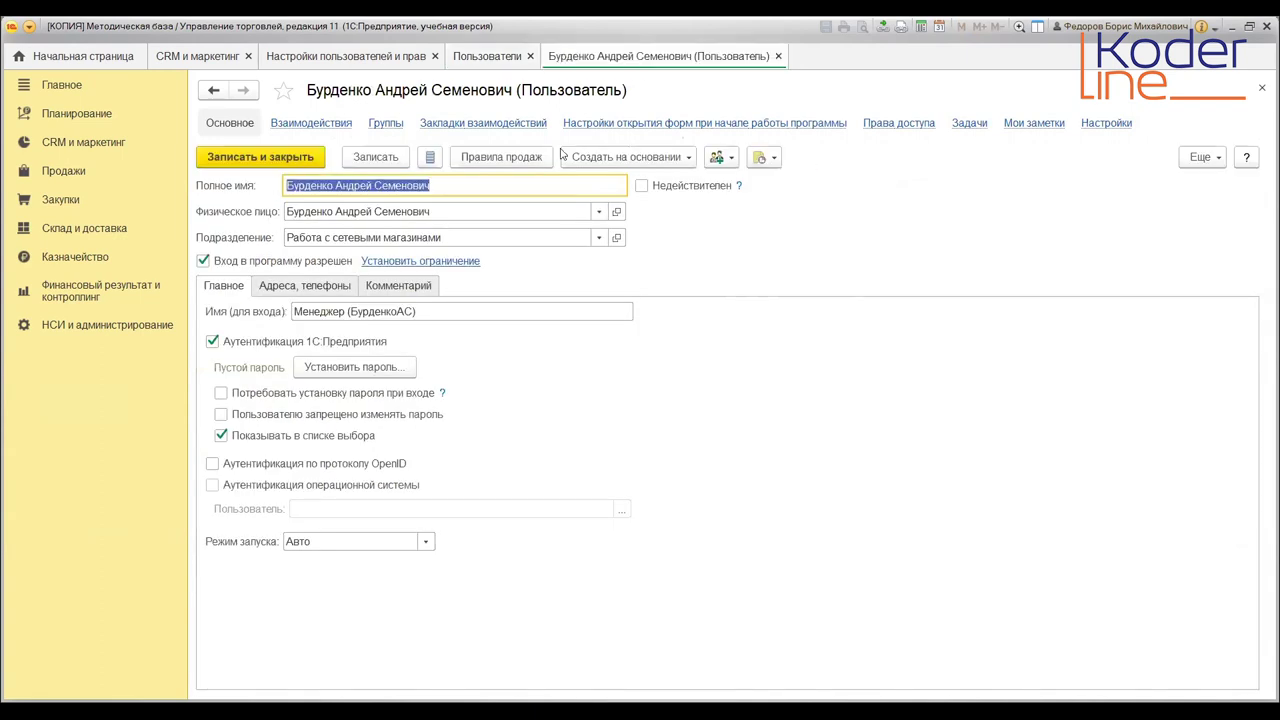
pyautogui.click(903, 122)
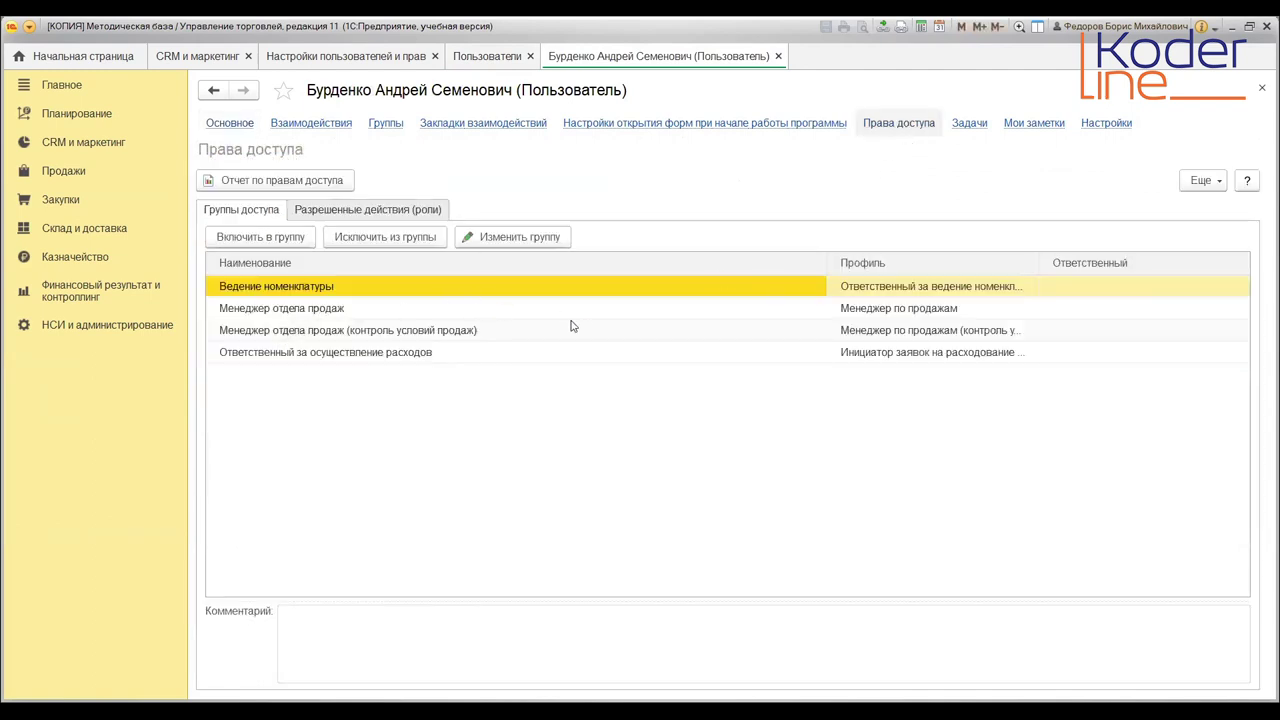
# Open the profile of the access group «Менеджер отдела продаж» and locate the role «Отклонение от условий продаж» among its permitted actions
pyautogui.click(520, 312)
pyautogui.doubleClick(542, 306)
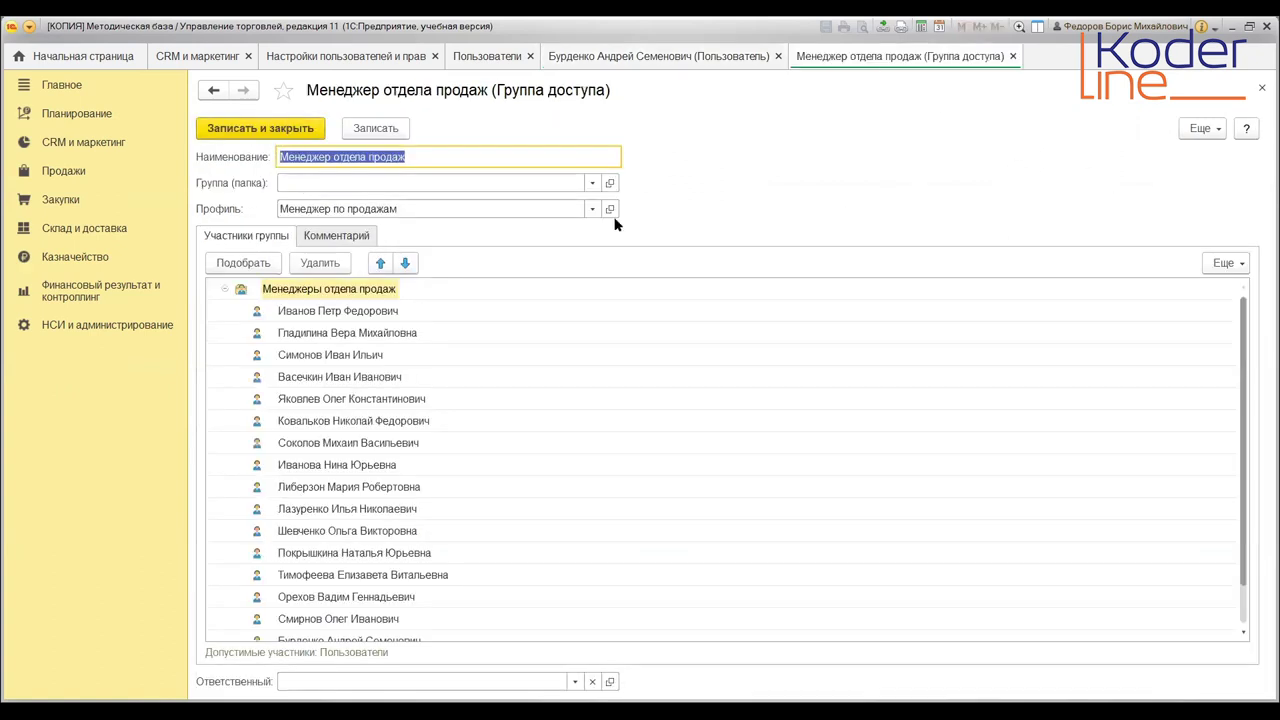
pyautogui.click(610, 210)
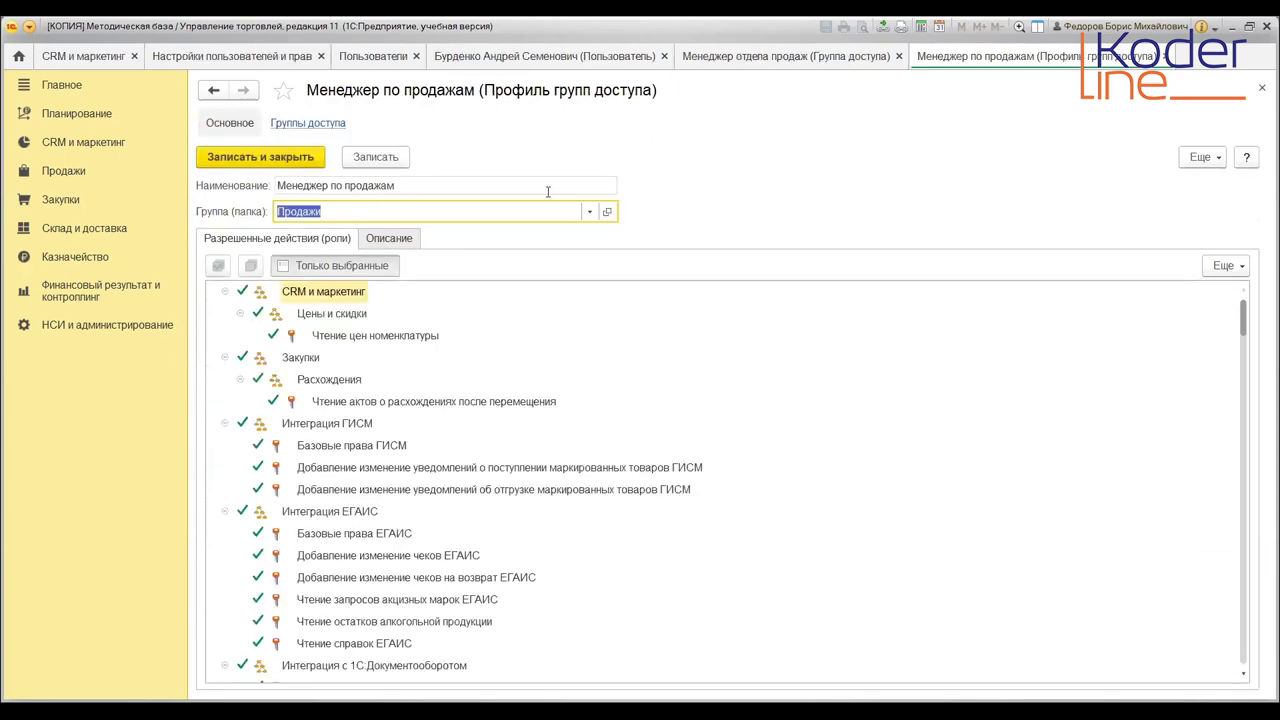
pyautogui.scroll(-15, 380, 425)
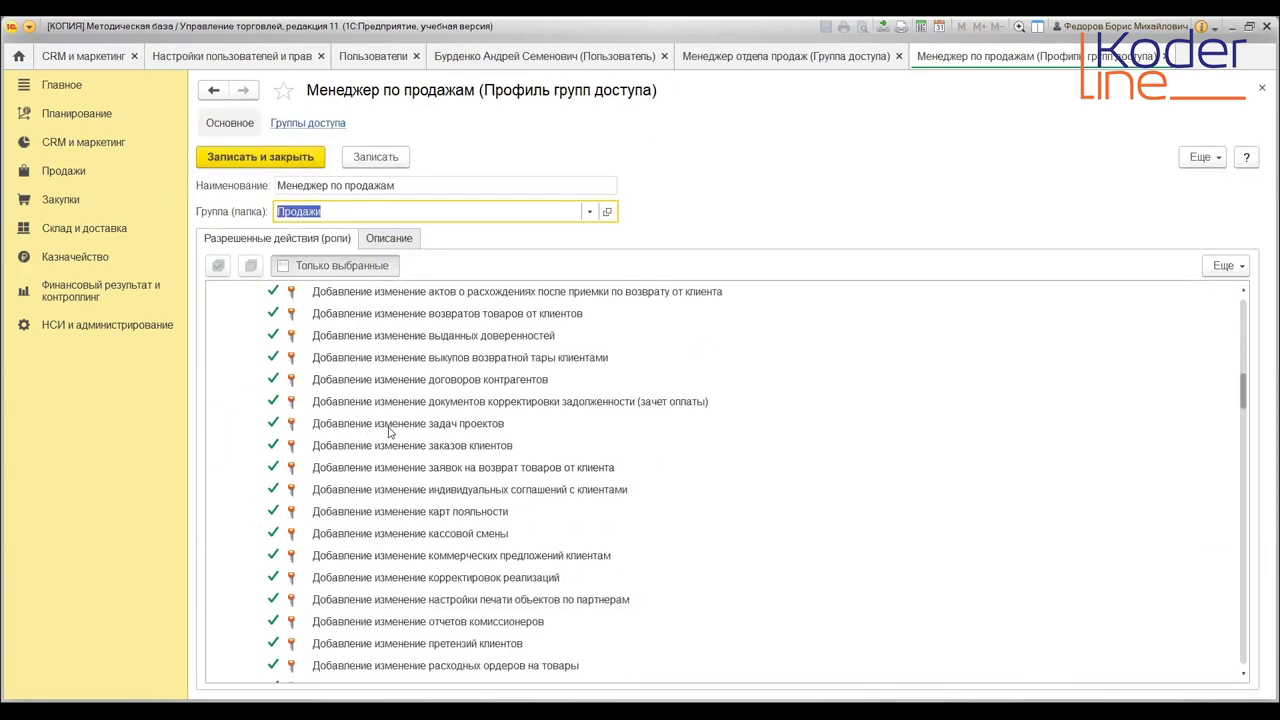
pyautogui.scroll(-10, 390, 430)
pyautogui.scroll(1, 450, 417)
pyautogui.click(331, 359)
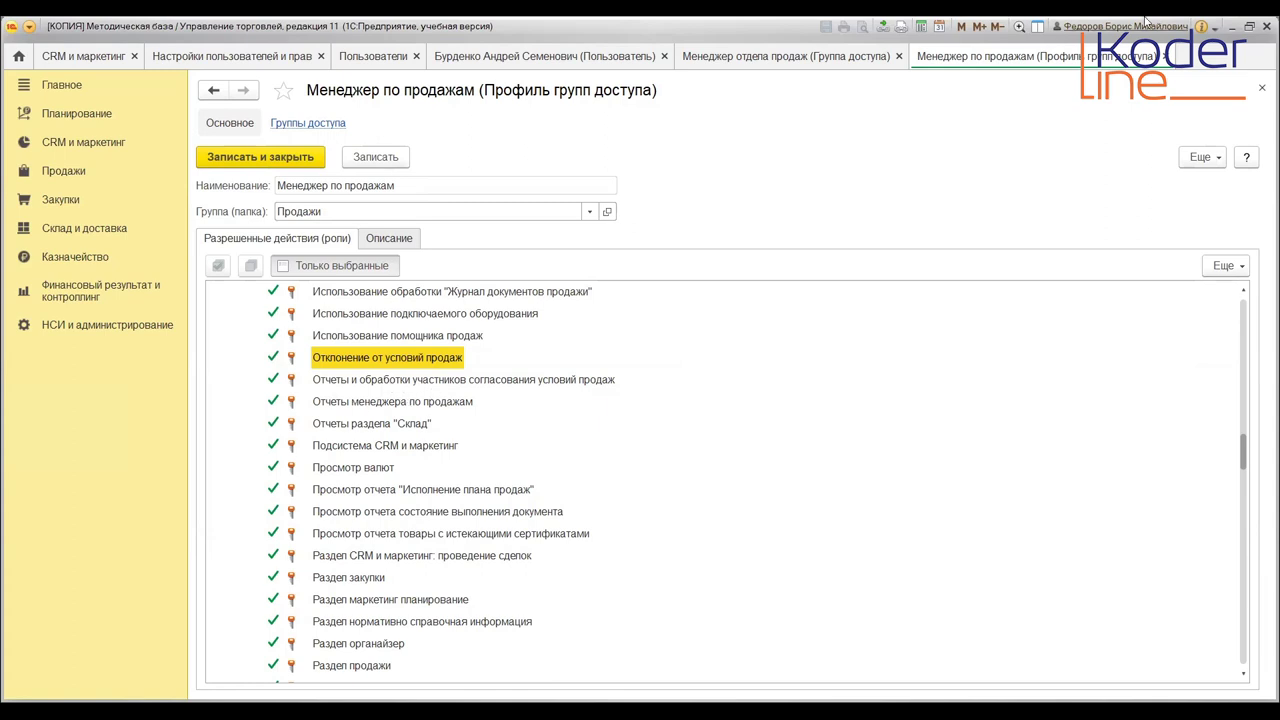
# Close the profile, access group, user and administration settings forms to return to the home page
pyautogui.click(1167, 56)
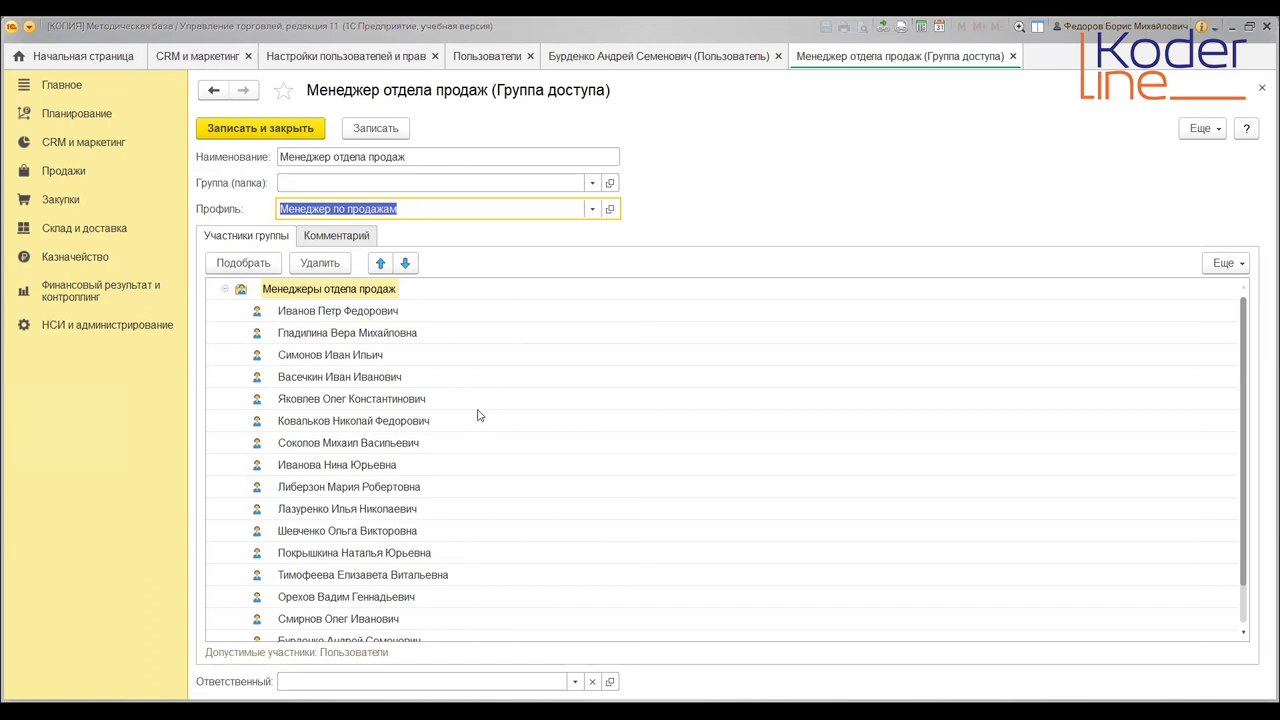
pyautogui.click(1013, 56)
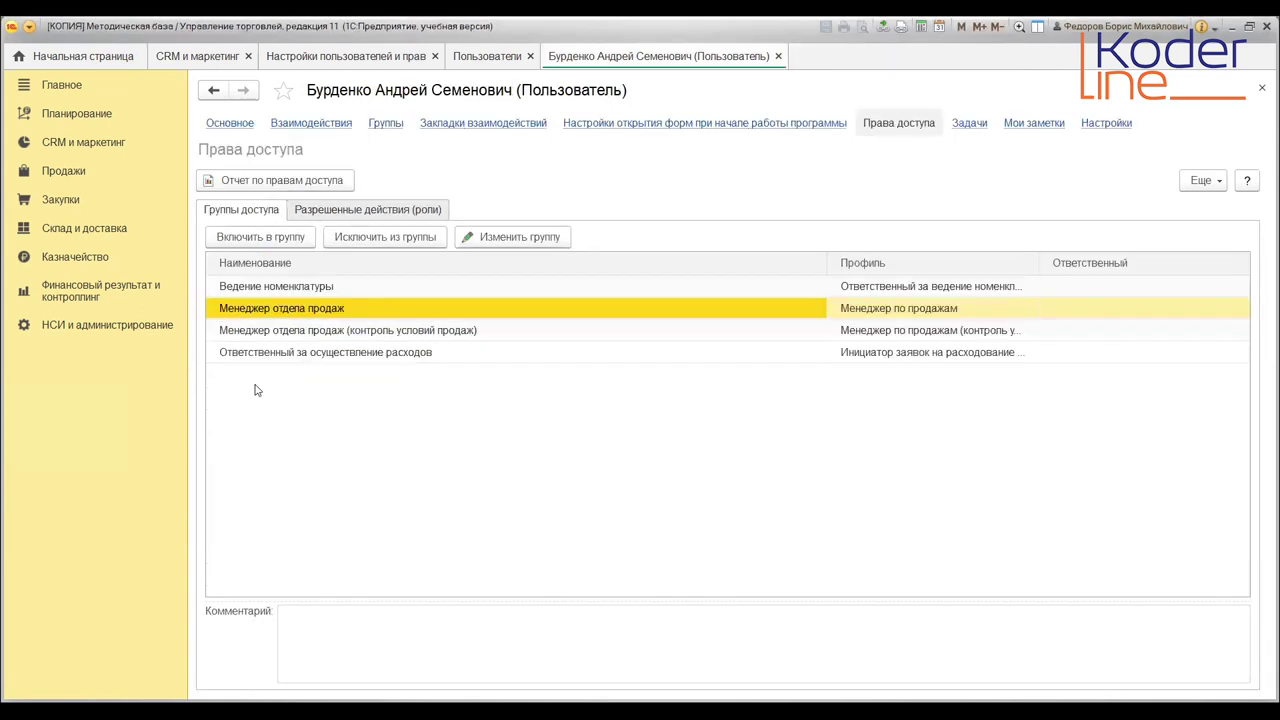
pyautogui.click(779, 57)
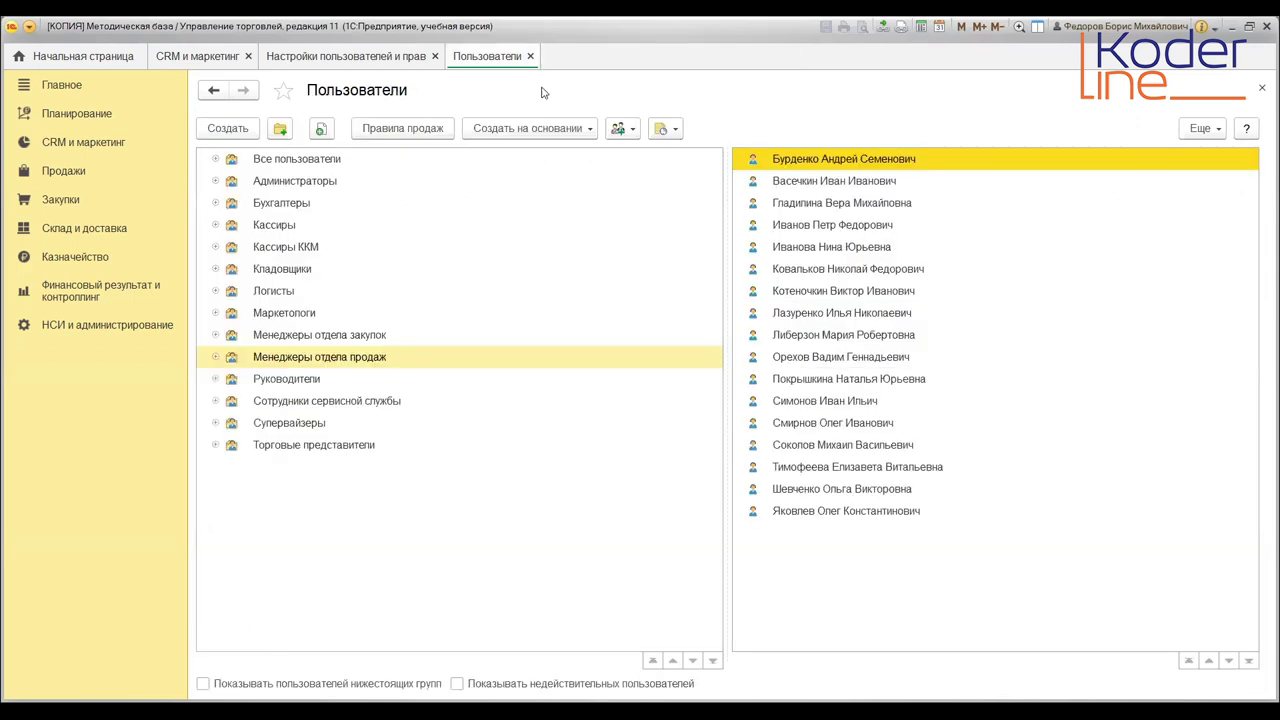
pyautogui.click(531, 57)
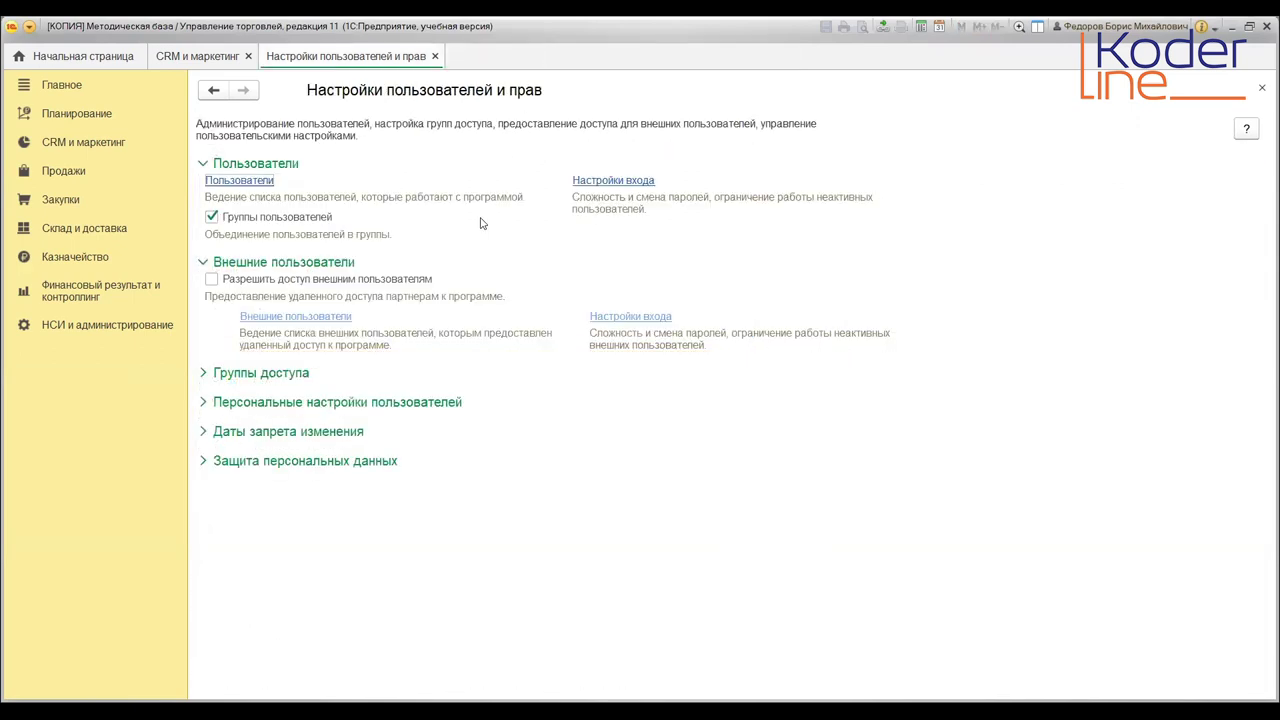
pyautogui.click(435, 56)
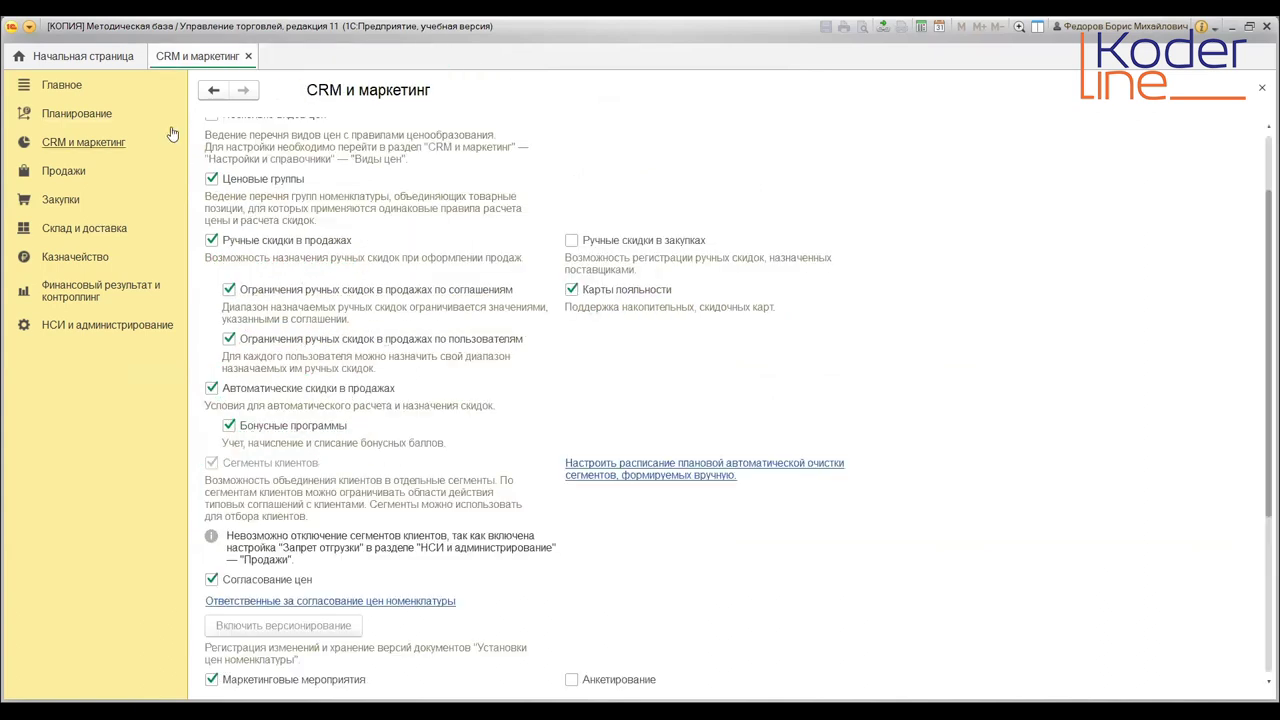
pyautogui.click(247, 57)
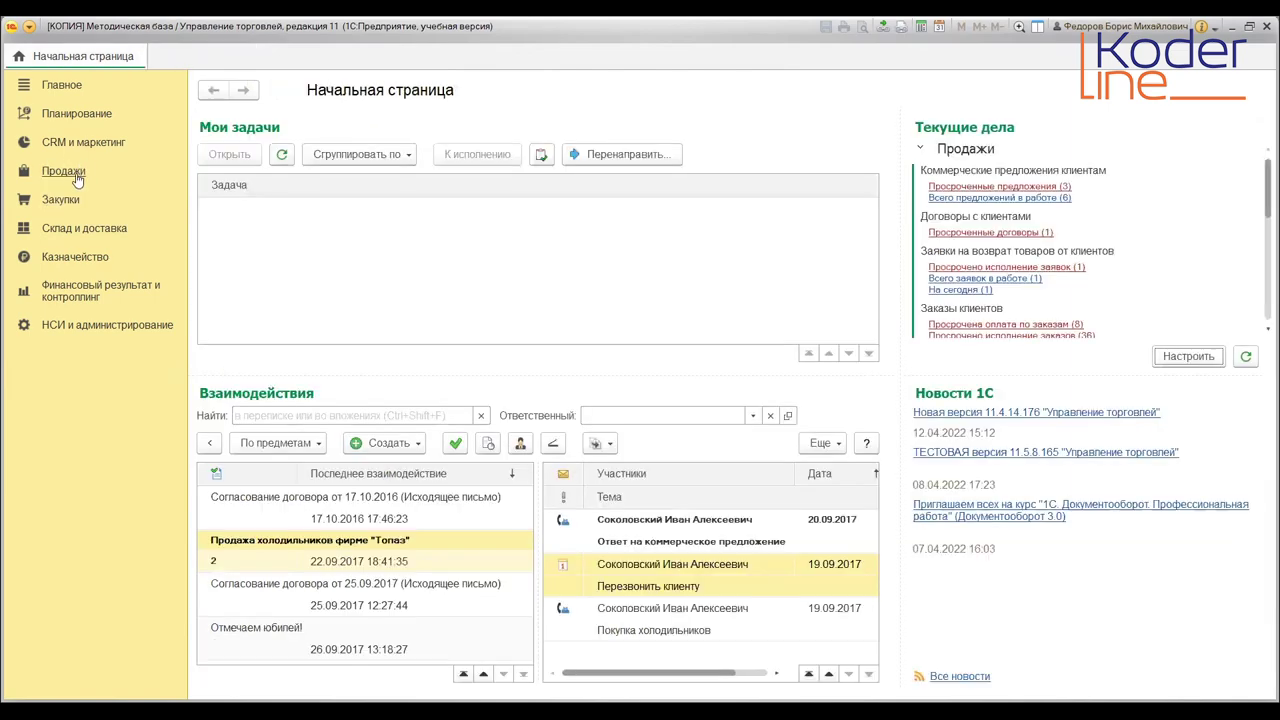
# Open the list of all sales documents from the «Продажи» section and create a new «Реализация» document
pyautogui.click(76, 174)
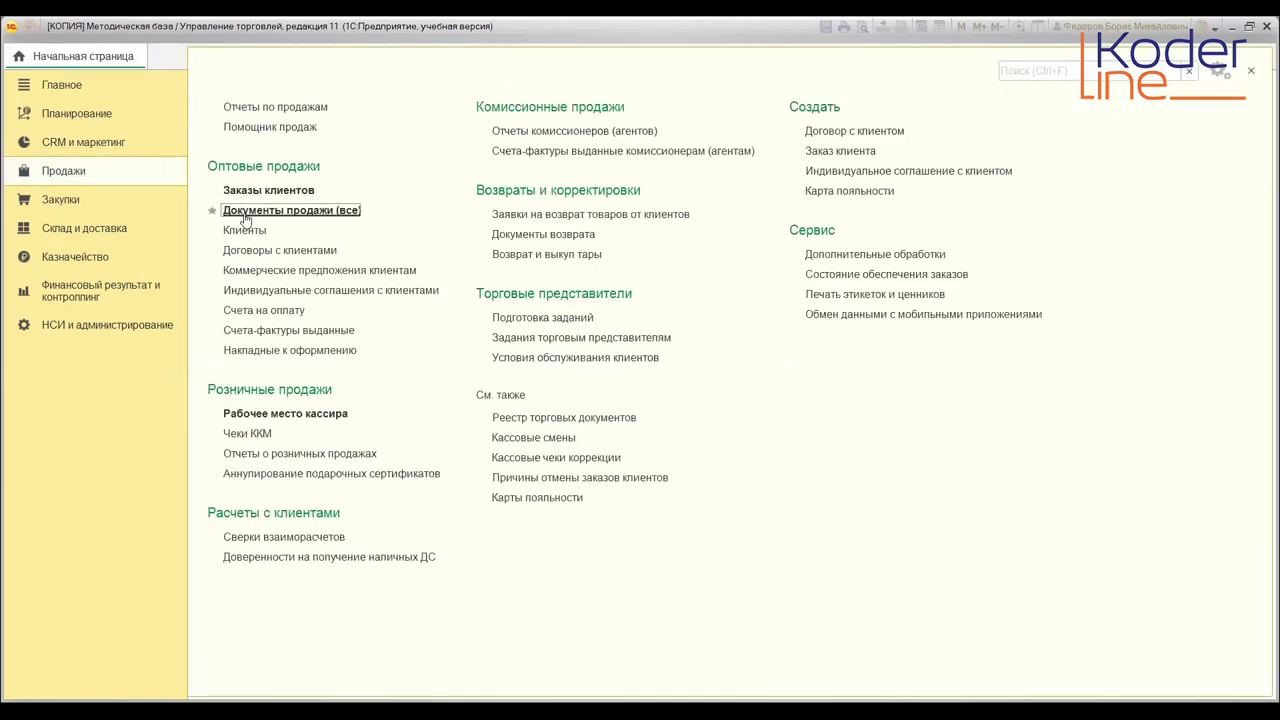
pyautogui.click(253, 211)
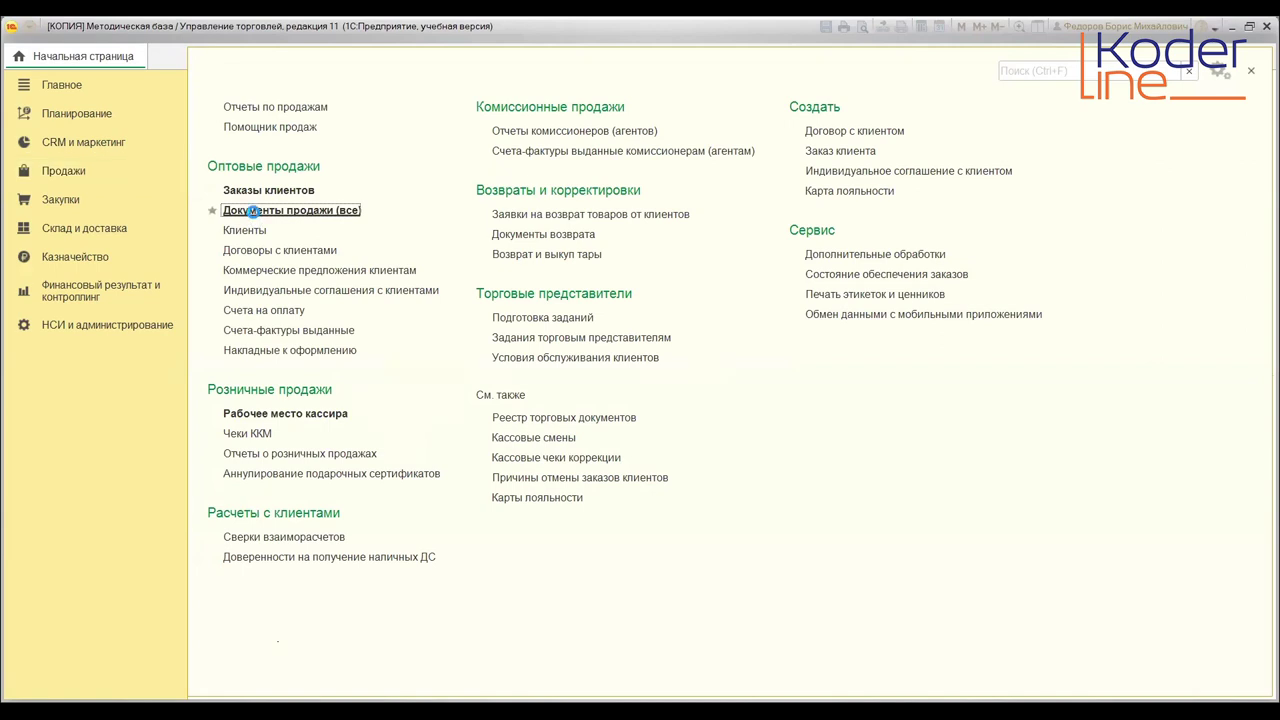
pyautogui.click(253, 211)
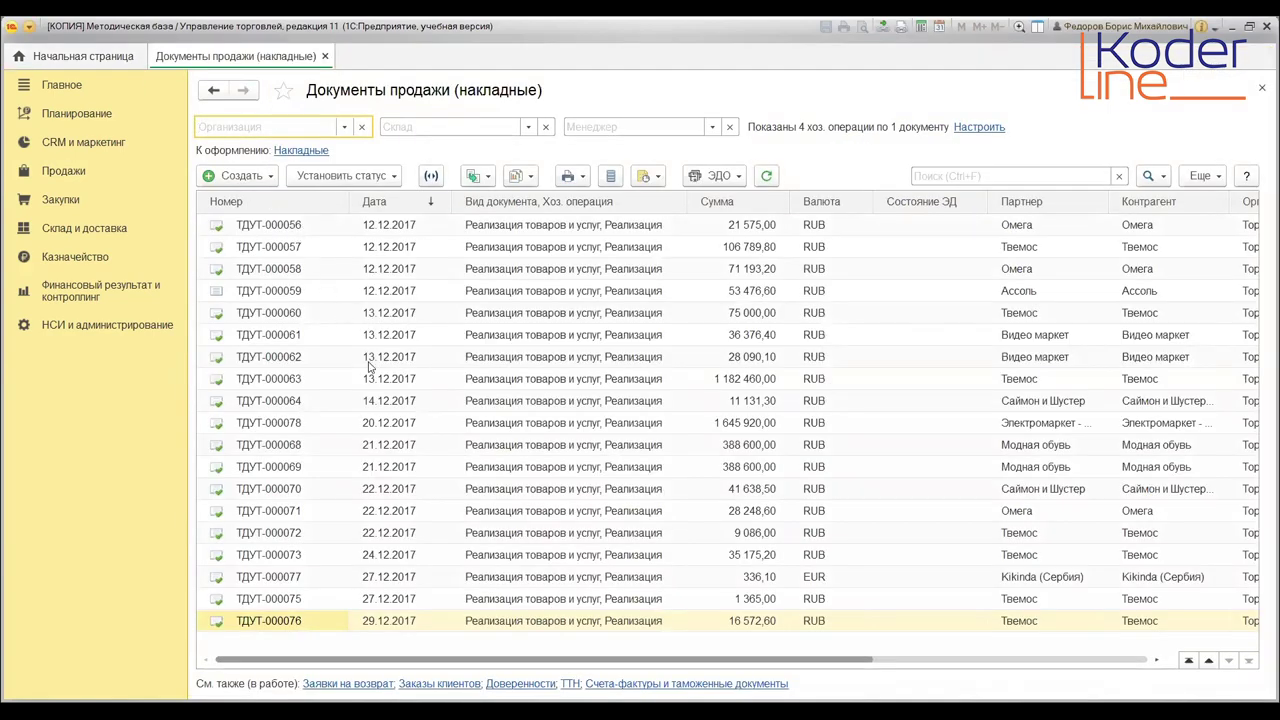
pyautogui.click(224, 176)
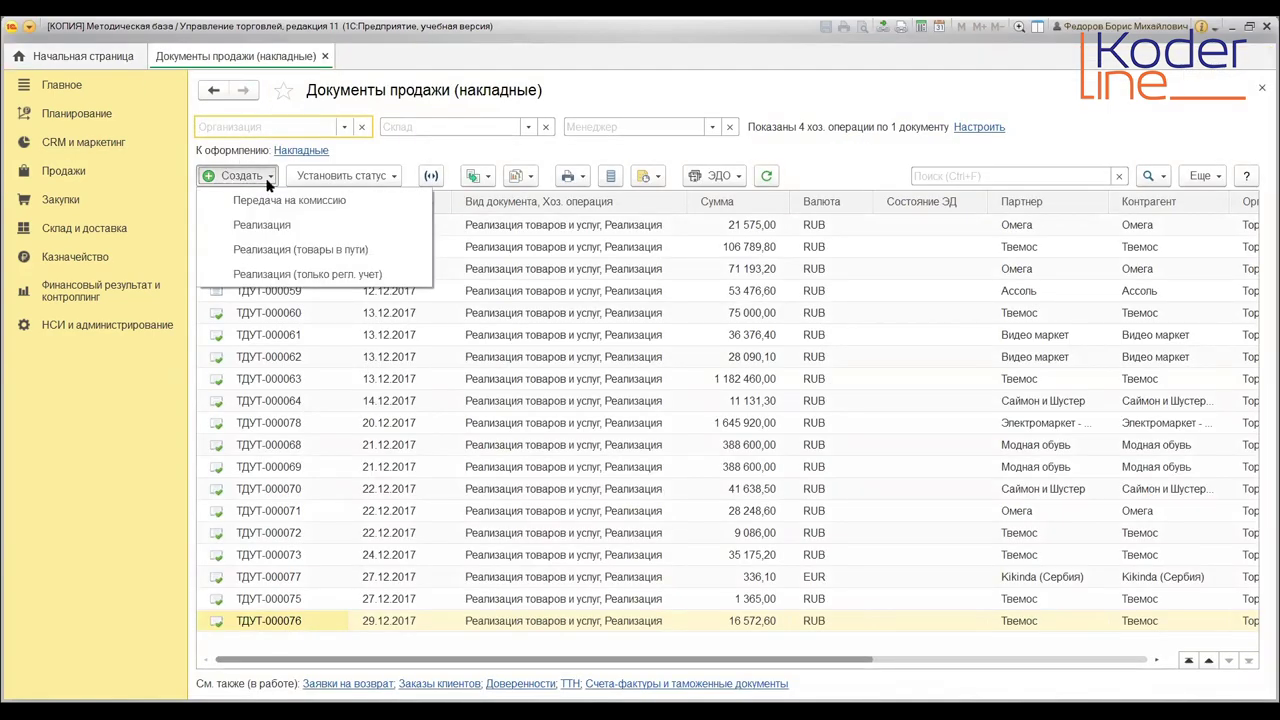
pyautogui.click(262, 228)
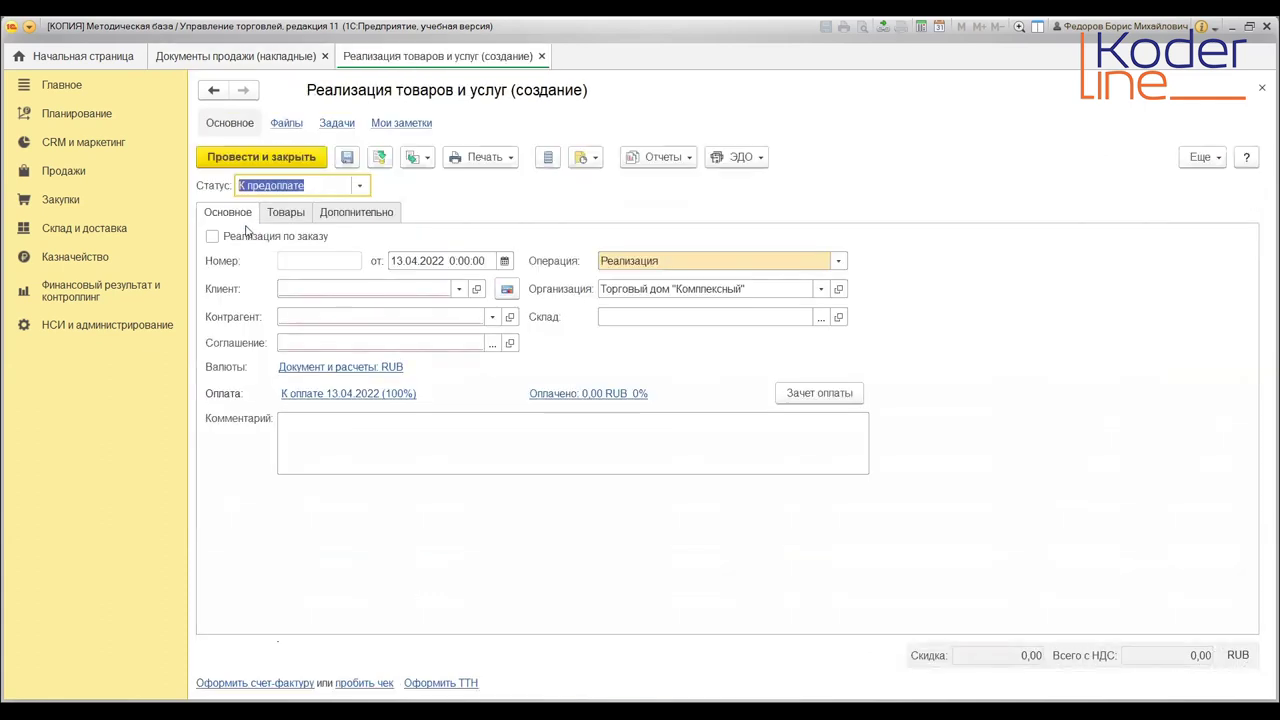
# Fill in the sales document with the client «Сириус» and the agreement «Оптовые продажи (экспорт)»
pyautogui.click(459, 289)
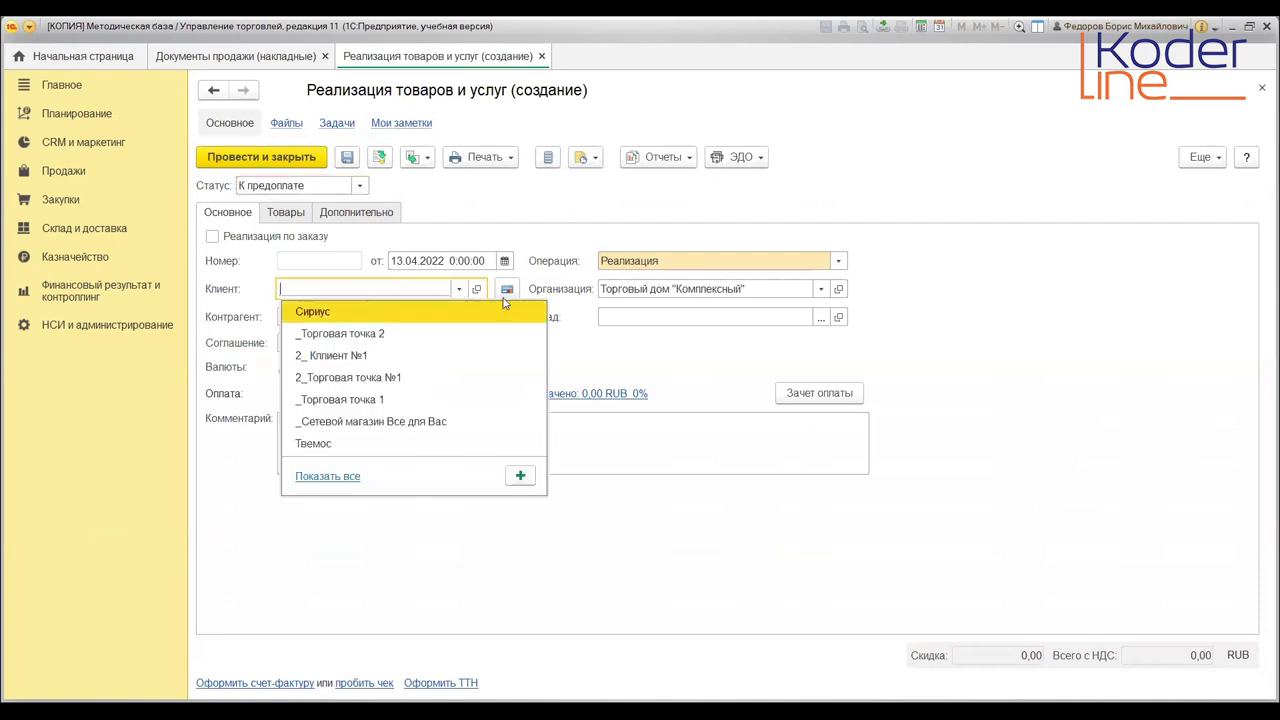
pyautogui.click(505, 308)
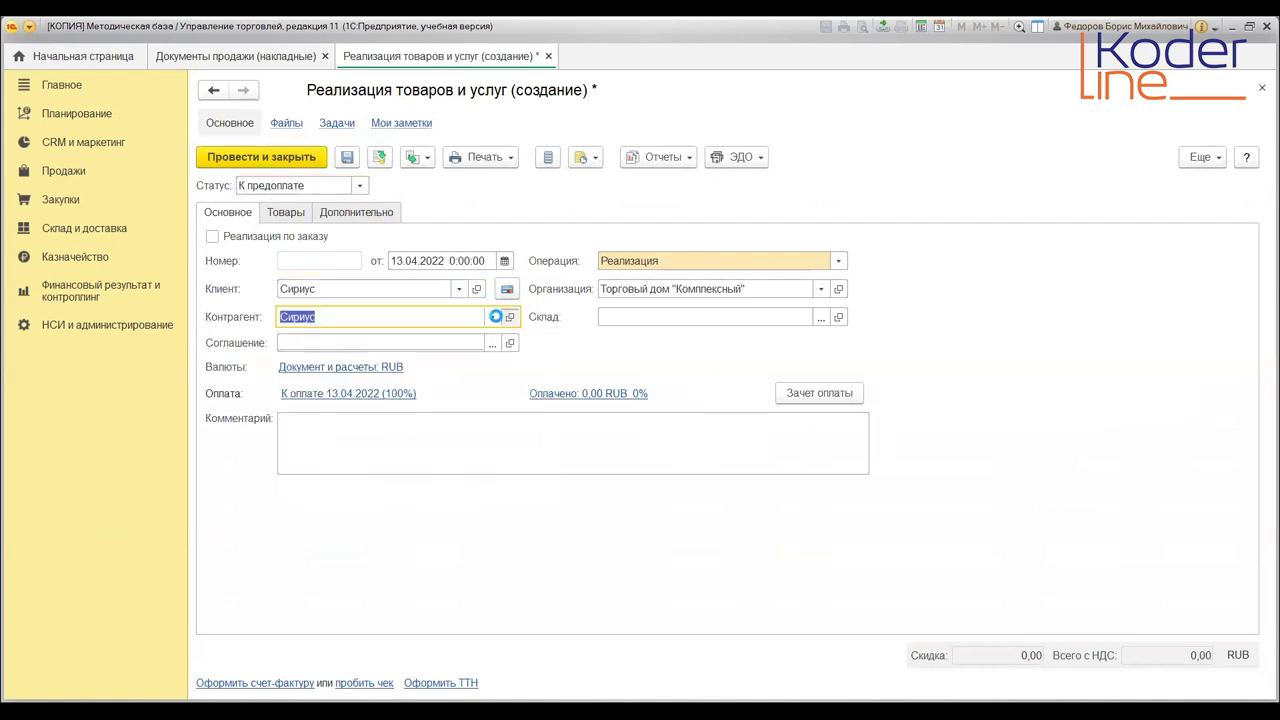
pyautogui.click(511, 318)
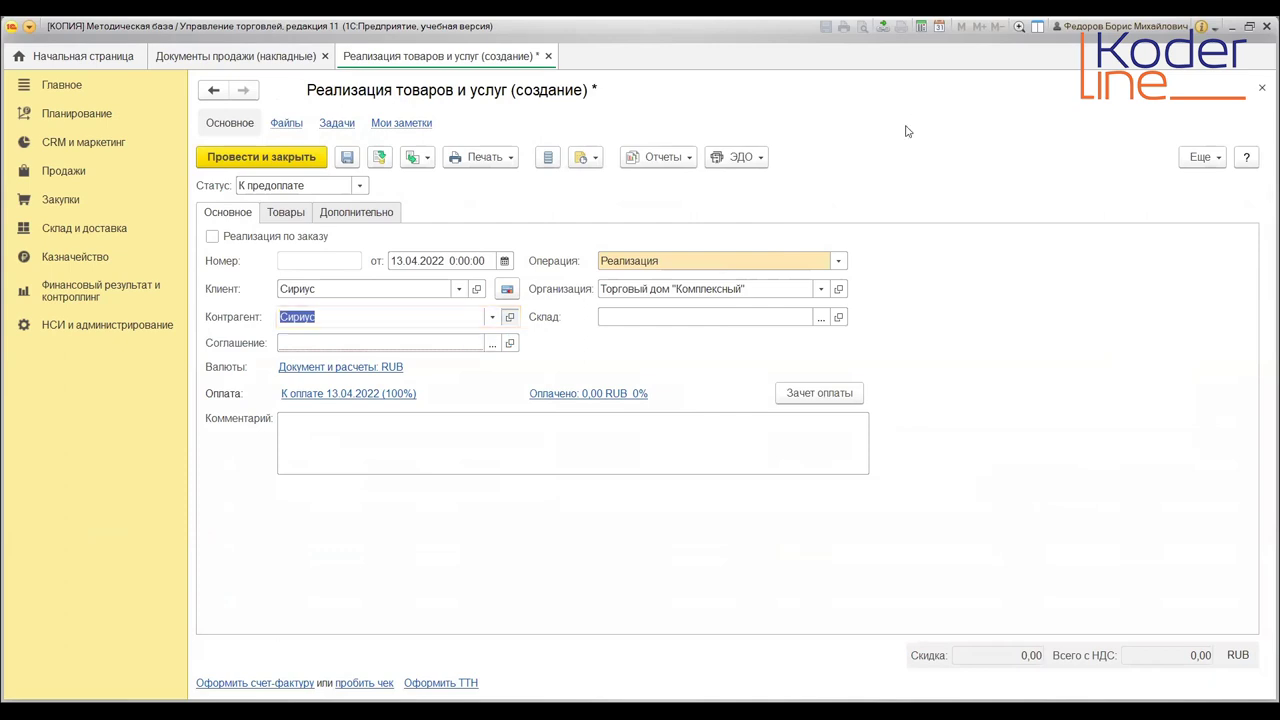
pyautogui.click(905, 108)
pyautogui.click(492, 345)
pyautogui.click(492, 345)
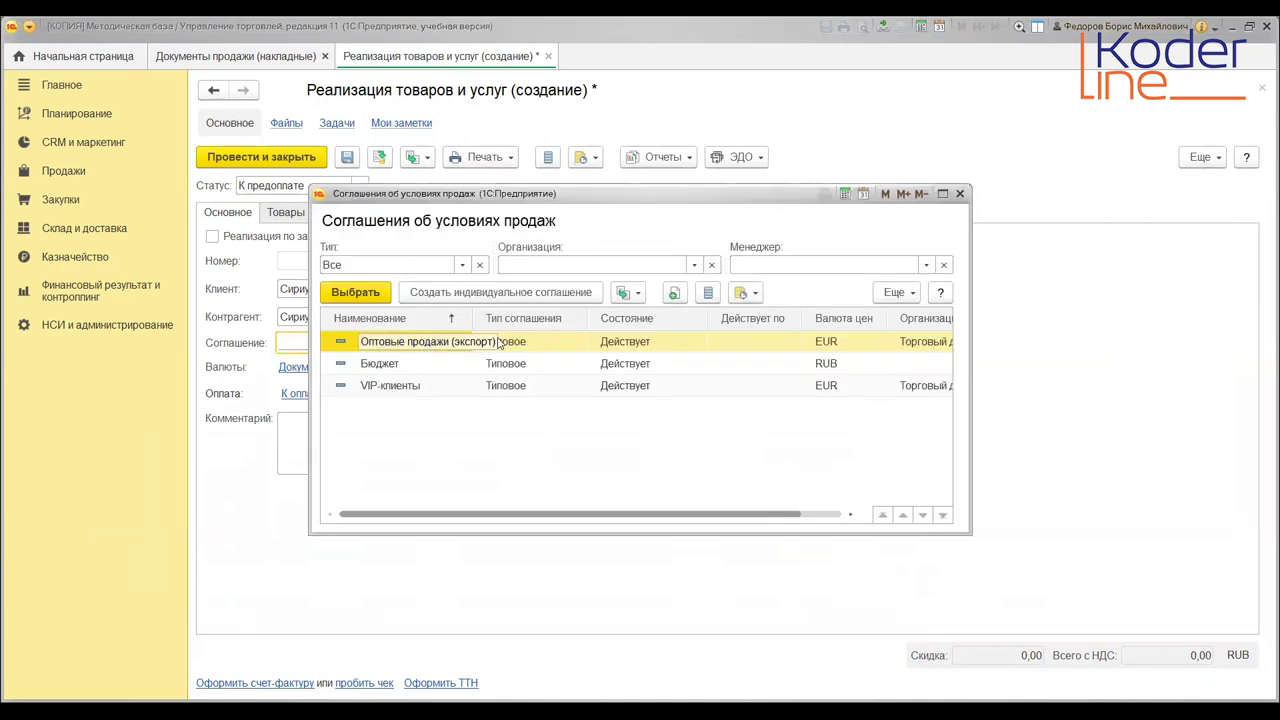
pyautogui.doubleClick(501, 343)
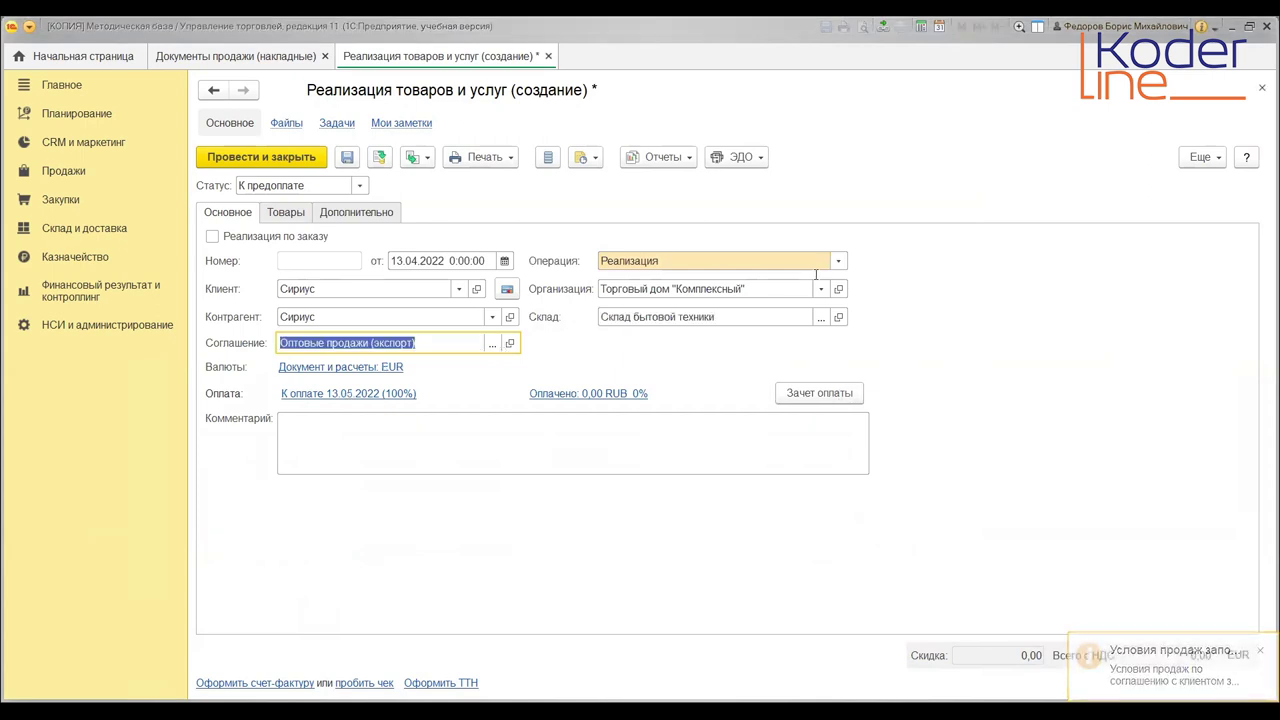
# Add the item «Вентилятор BINATONE 200 вт, напольный, оконный» to the document's goods with a quantity of 1
pyautogui.click(280, 214)
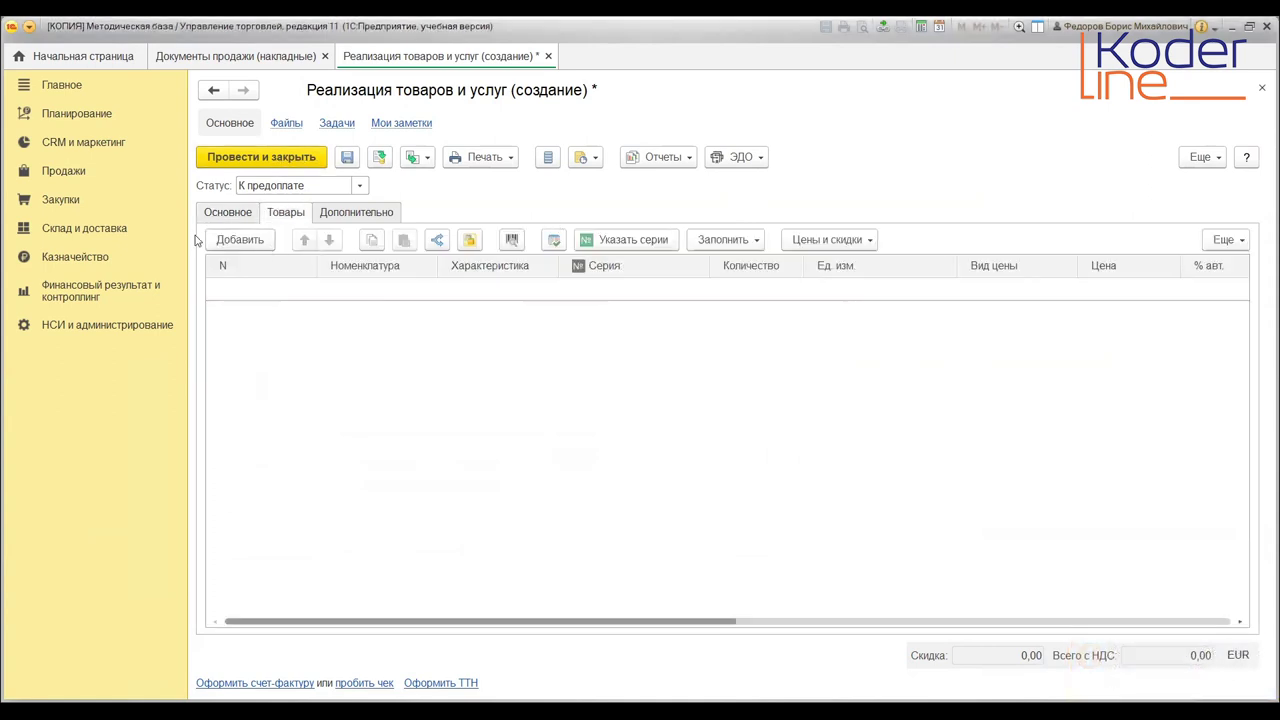
pyautogui.click(257, 240)
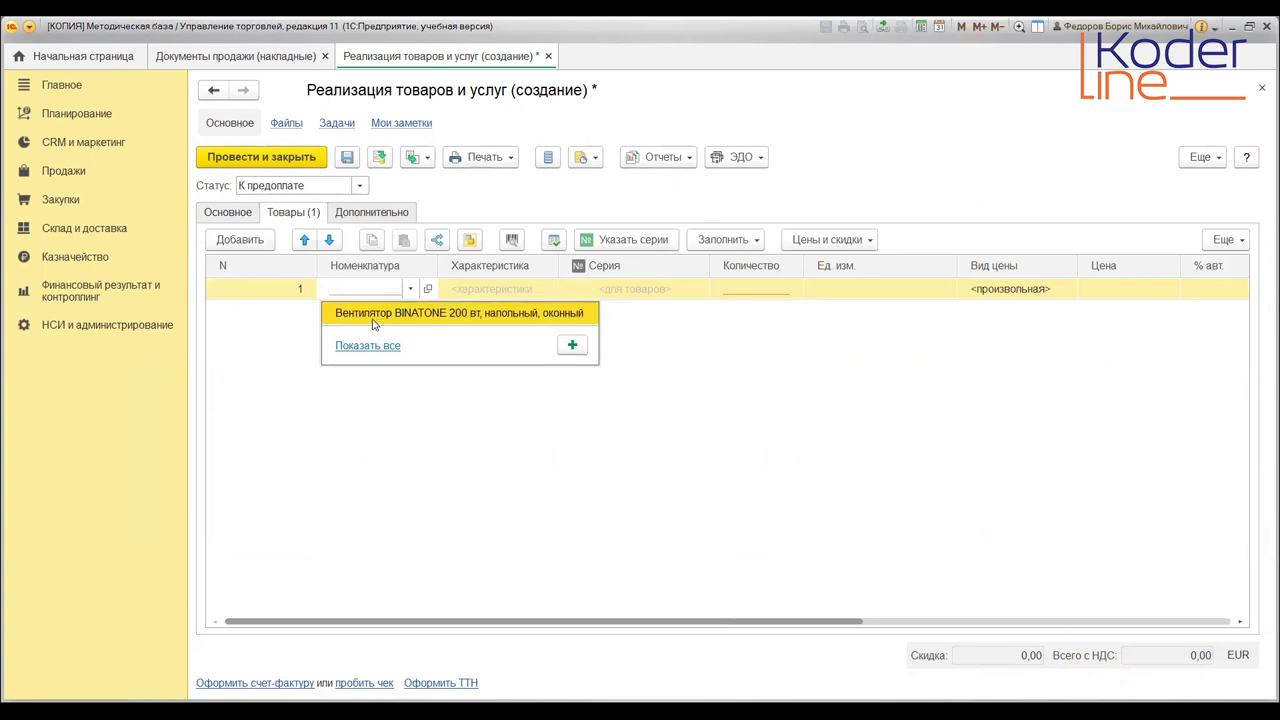
pyautogui.click(440, 314)
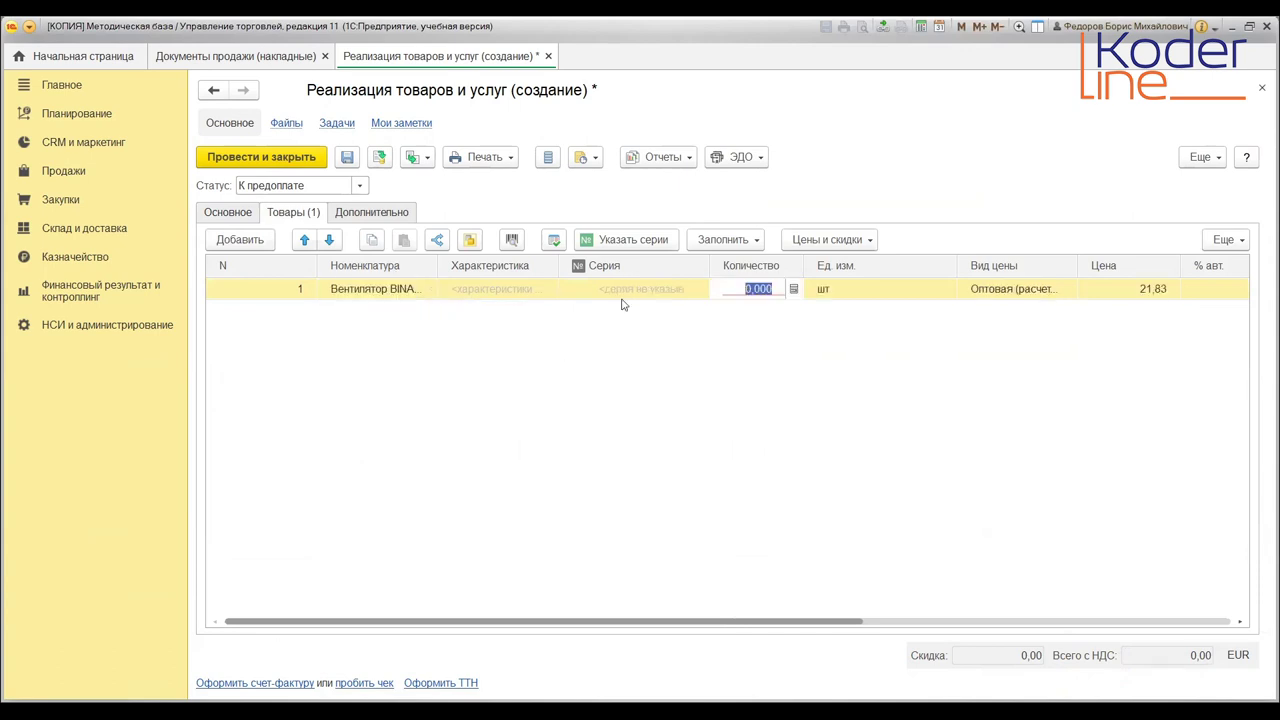
pyautogui.write('1')
pyautogui.click(943, 325)
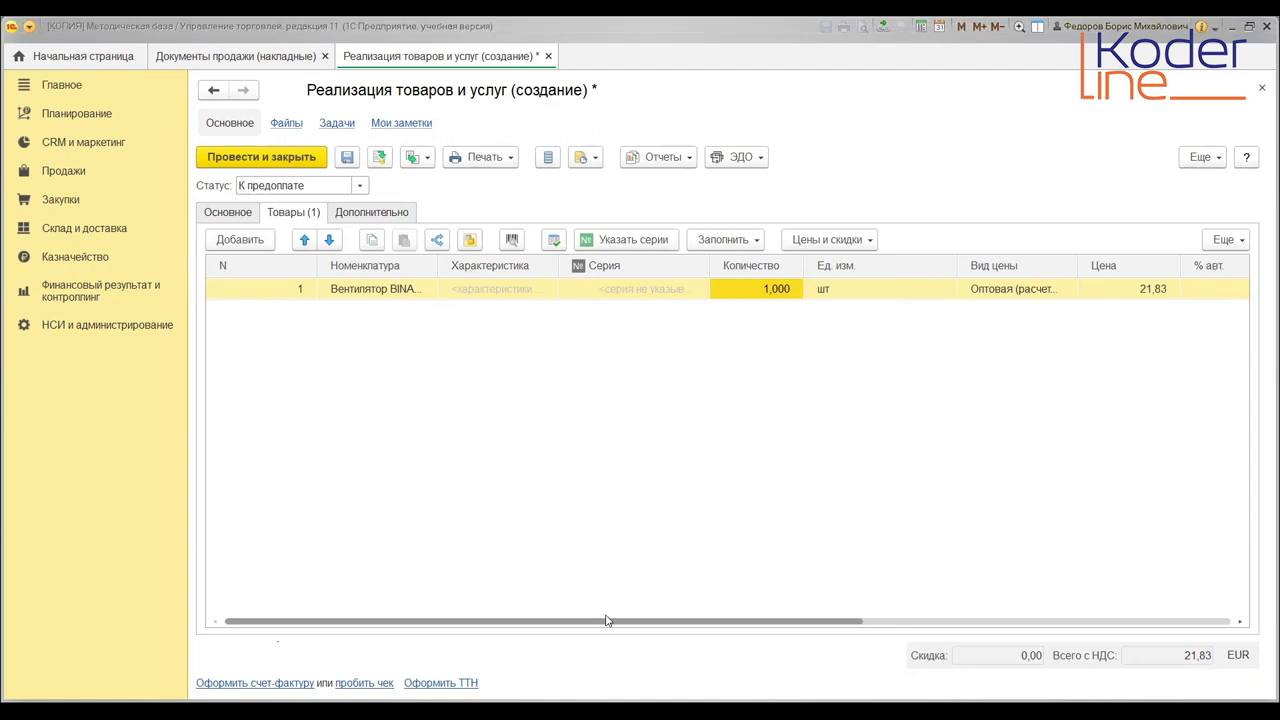
# Examine the discount columns and the applied discount information for the fan row, including the conditions of the wholesale discount and the legend
pyautogui.moveTo(608, 626); pyautogui.dragTo(966, 466)
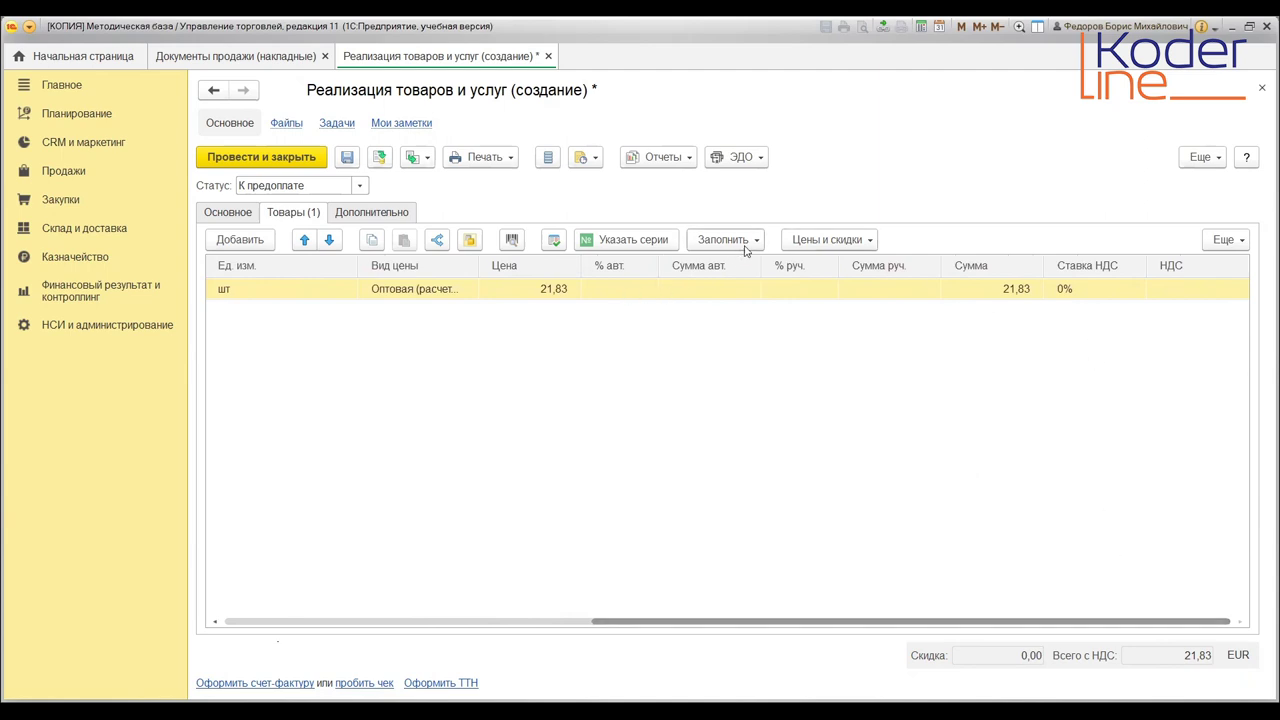
pyautogui.click(845, 243)
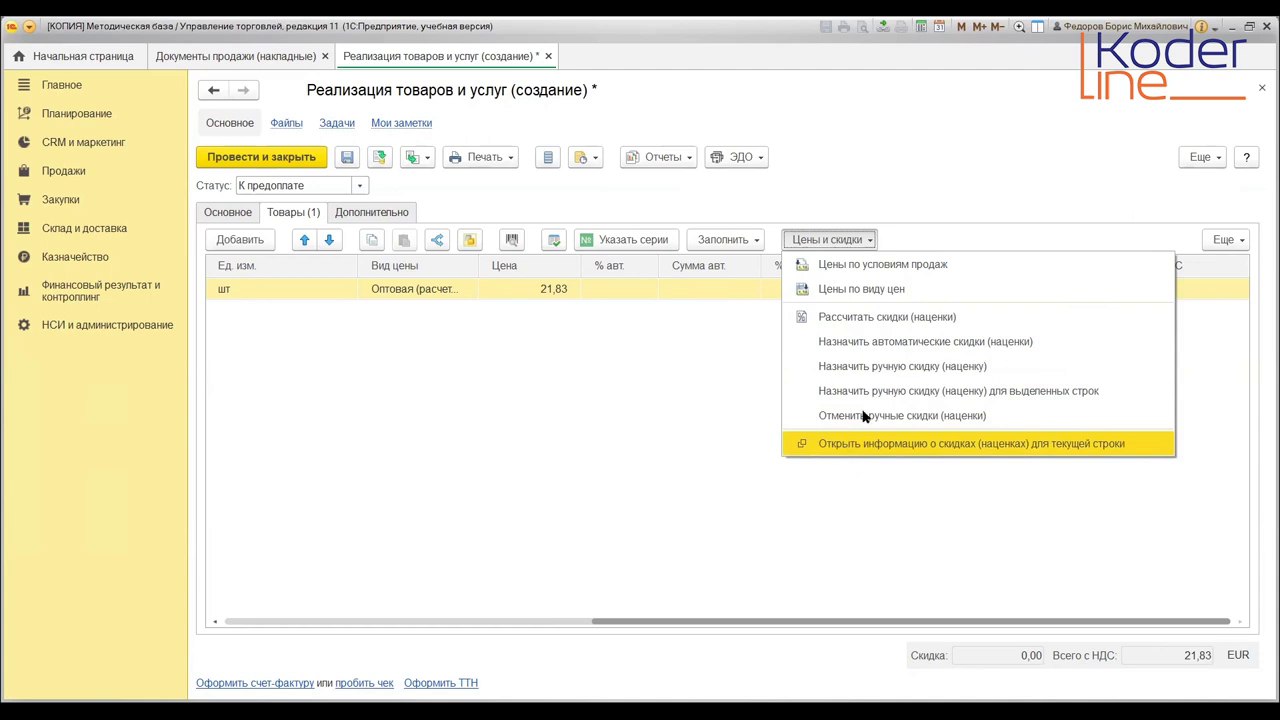
pyautogui.click(843, 445)
pyautogui.click(577, 380)
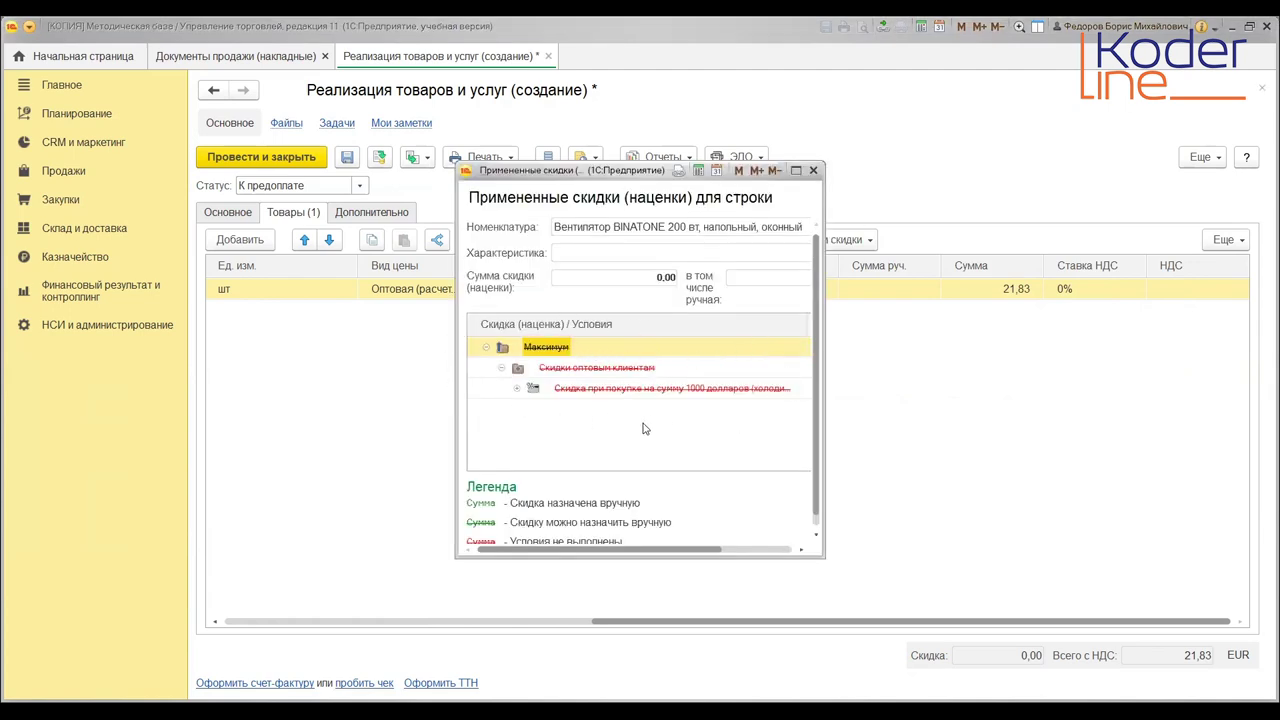
pyautogui.click(516, 388)
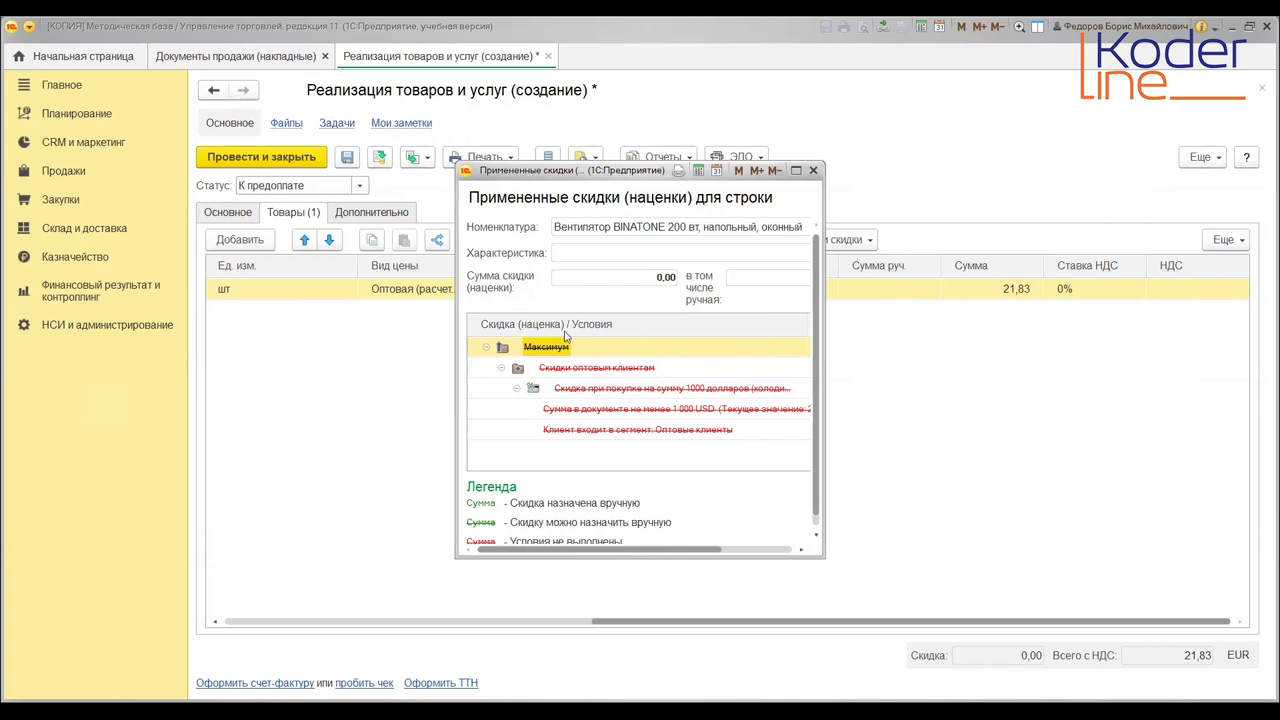
pyautogui.scroll(-1, 543, 503)
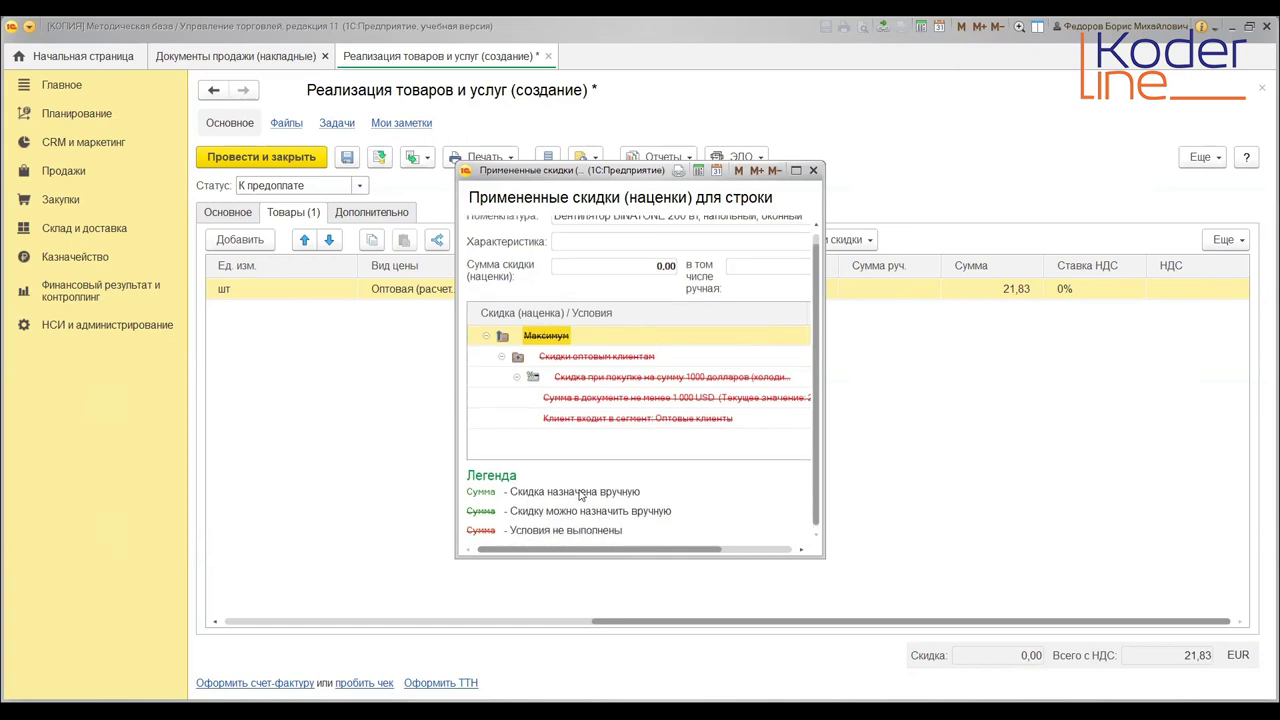
pyautogui.click(813, 172)
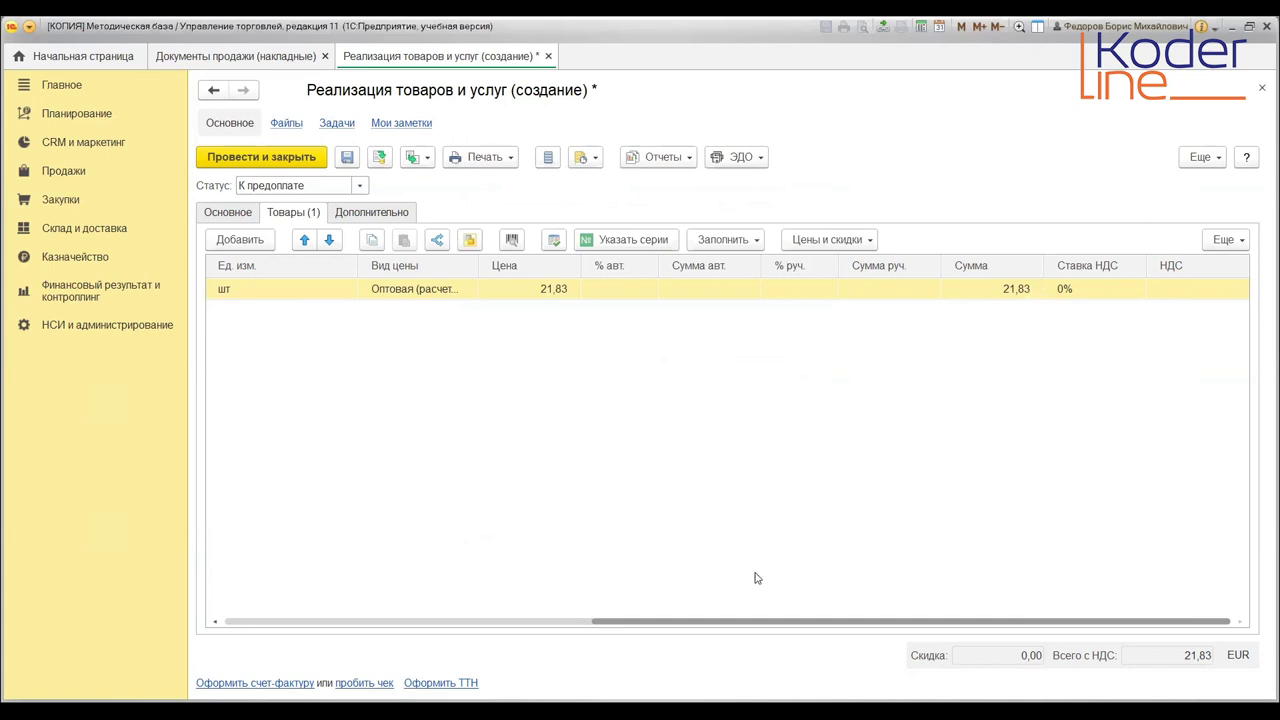
# Examine the price and discount commands available for the goods in the sales document
pyautogui.moveTo(748, 623); pyautogui.dragTo(414, 608)
pyautogui.click(843, 241)
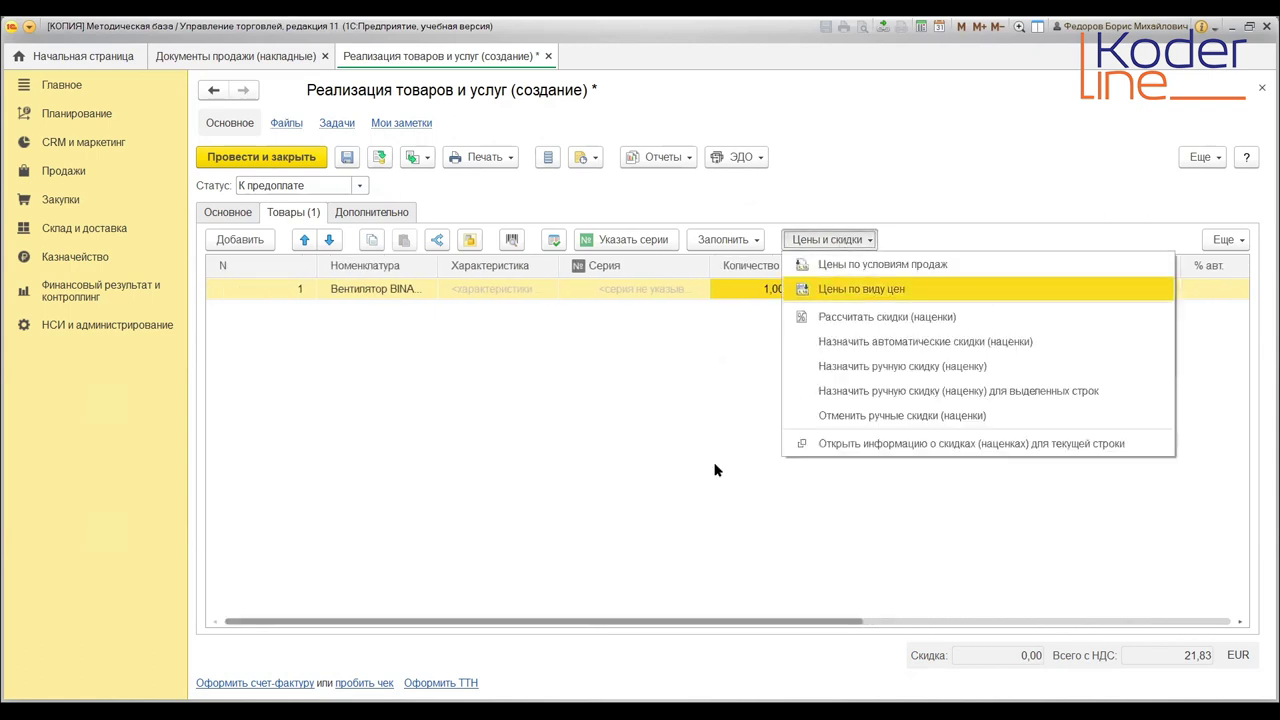
pyautogui.click(486, 323)
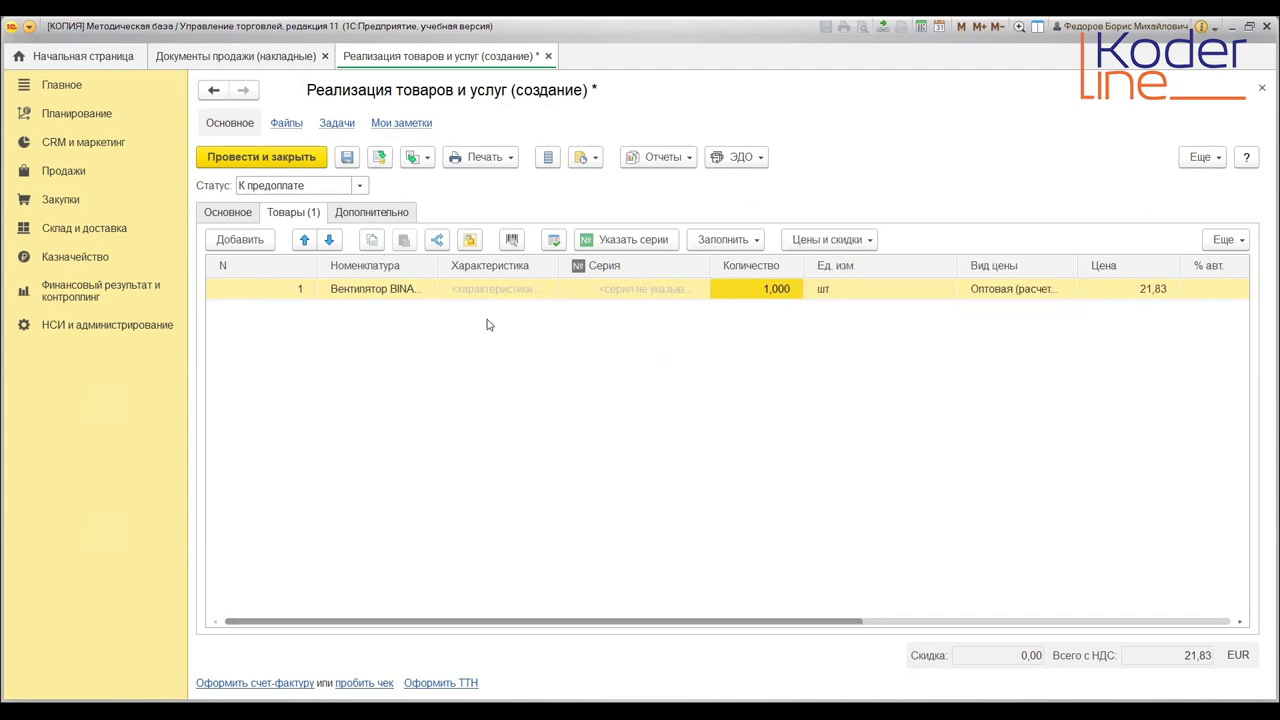
# Open the document's agreement «Оптовые продажи (экспорт)», examine its sales conditions including the manual discount limits, and close it
pyautogui.click(212, 219)
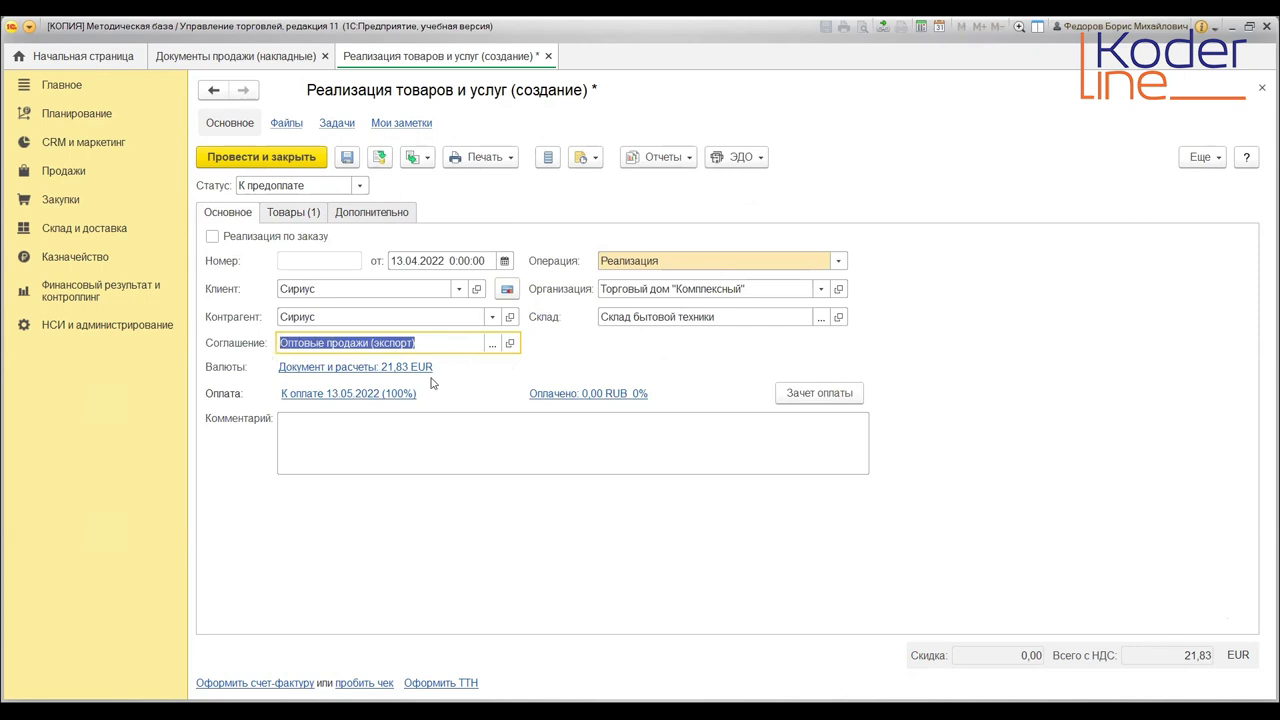
pyautogui.click(510, 344)
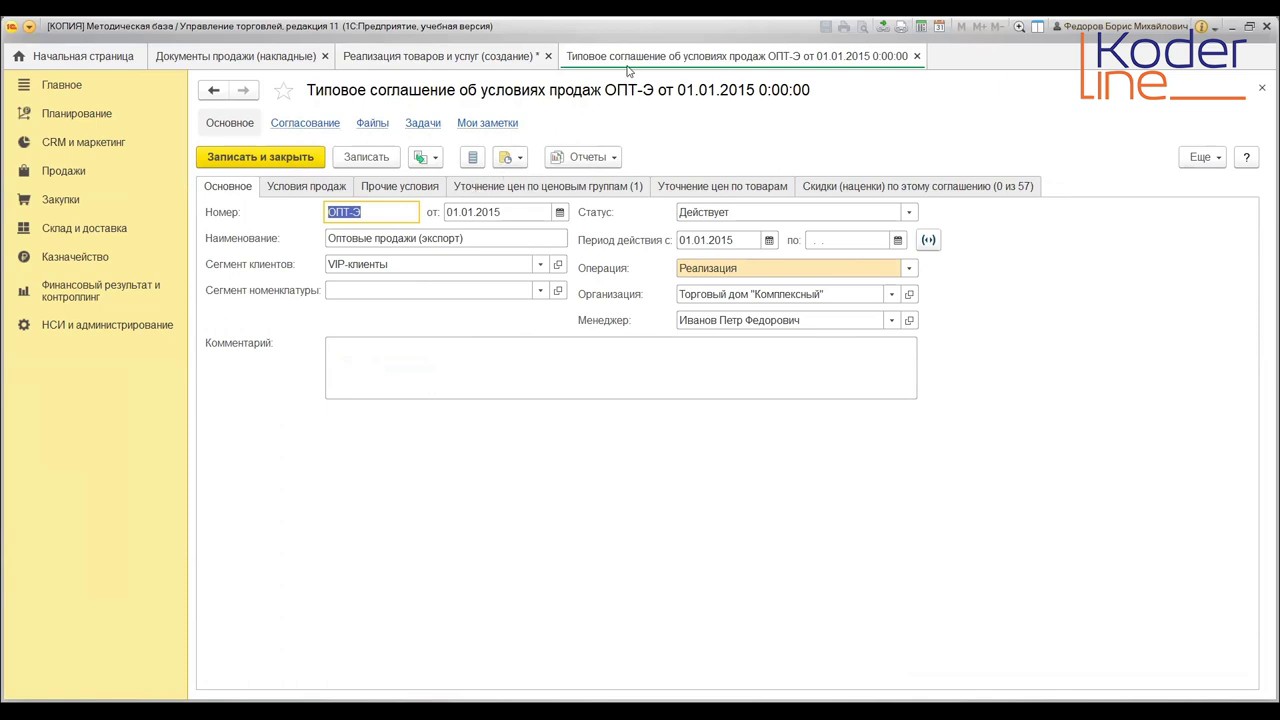
pyautogui.click(310, 186)
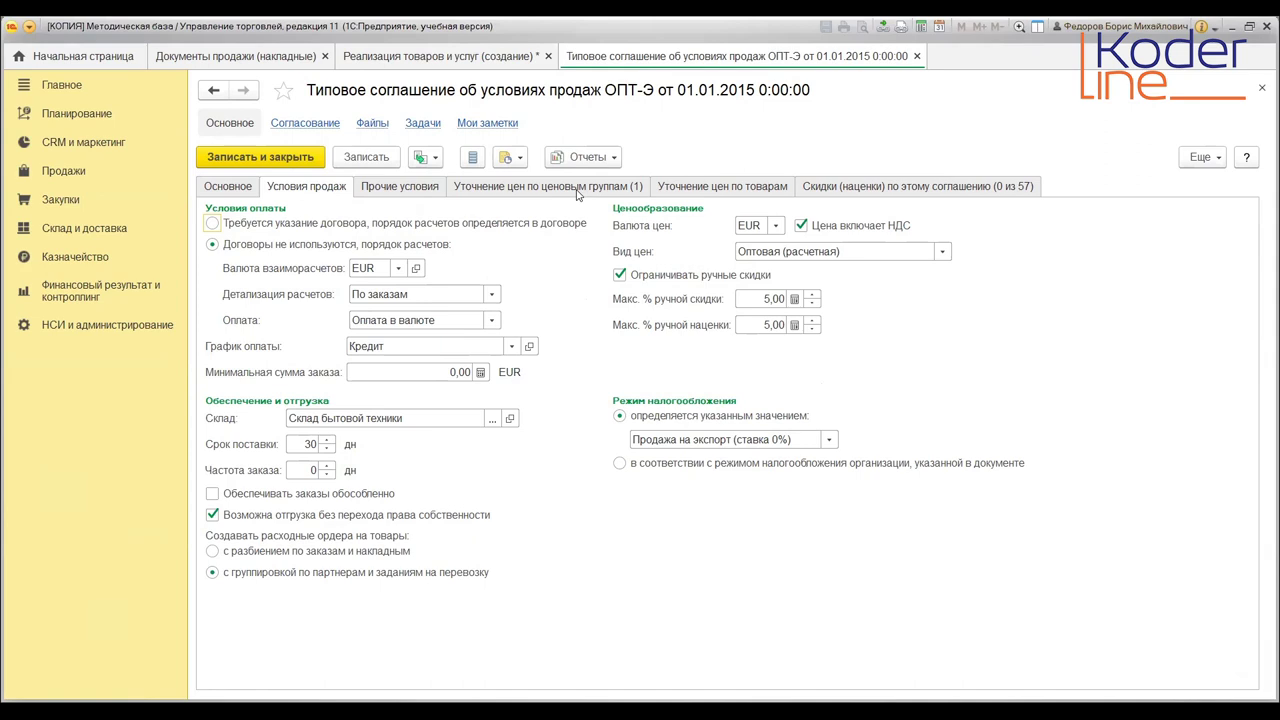
pyautogui.click(216, 192)
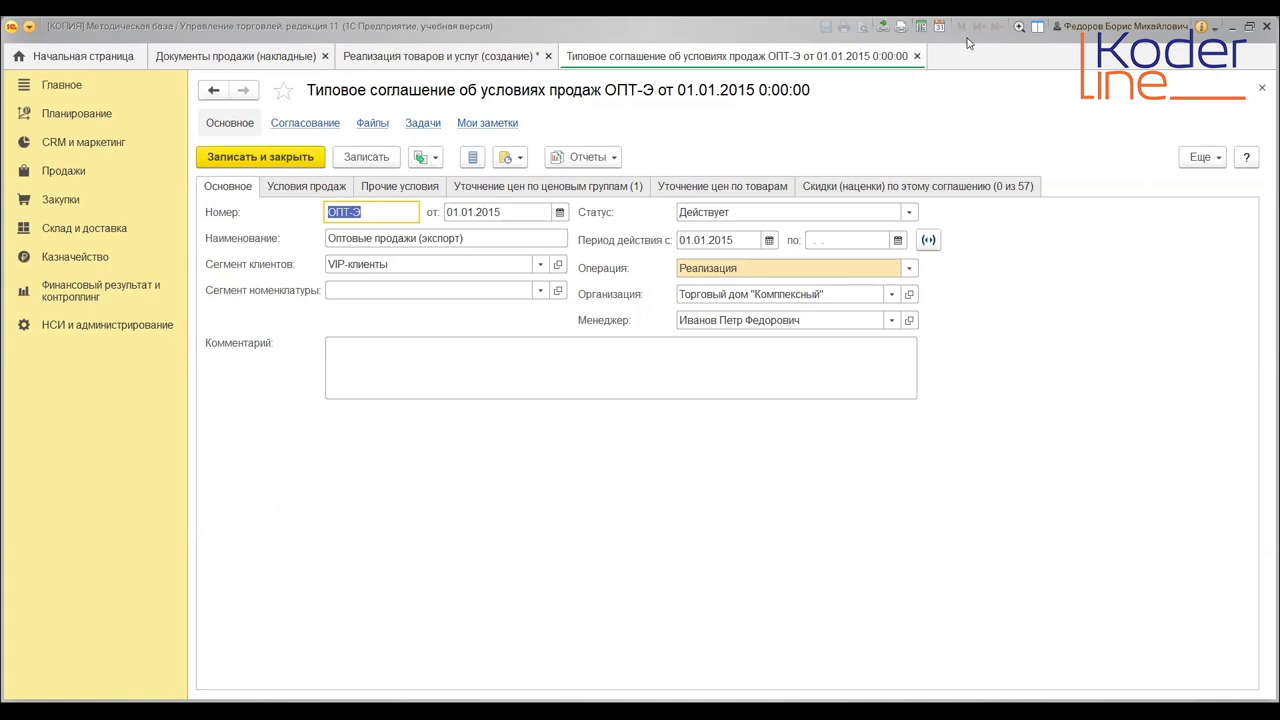
pyautogui.click(916, 58)
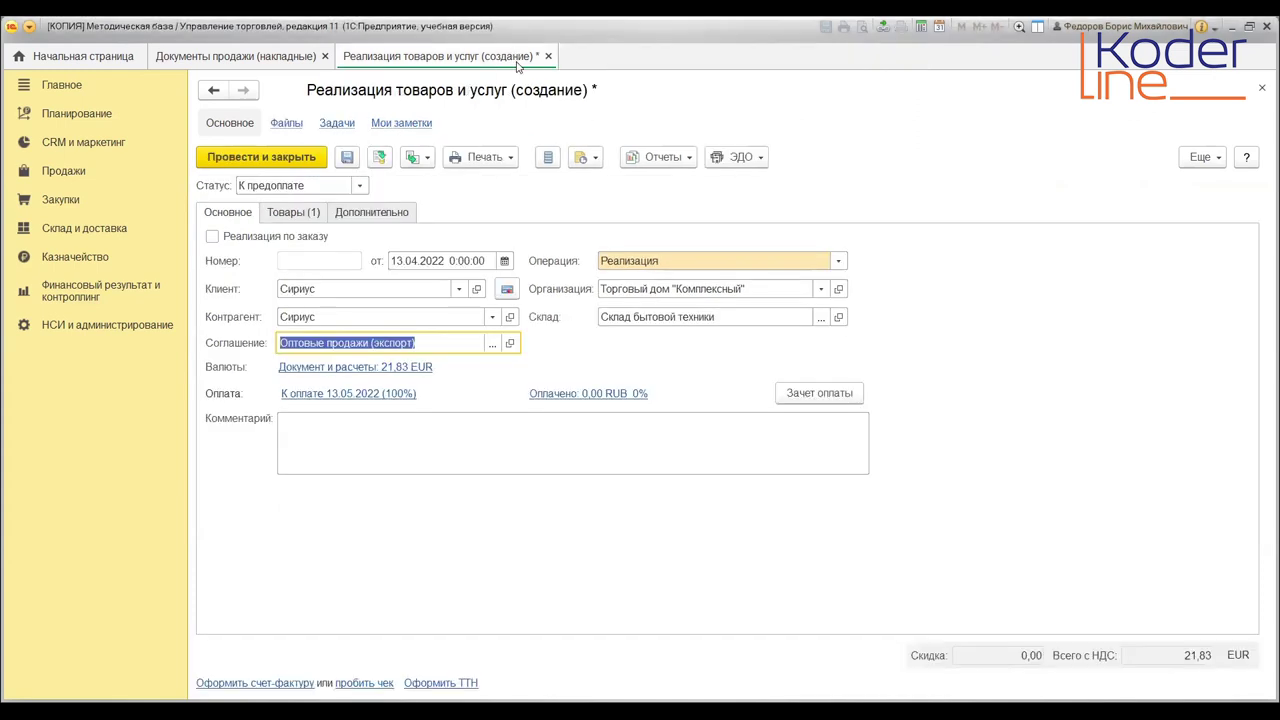
# Close the new sales document without saving it and close the sales documents list
pyautogui.click(547, 58)
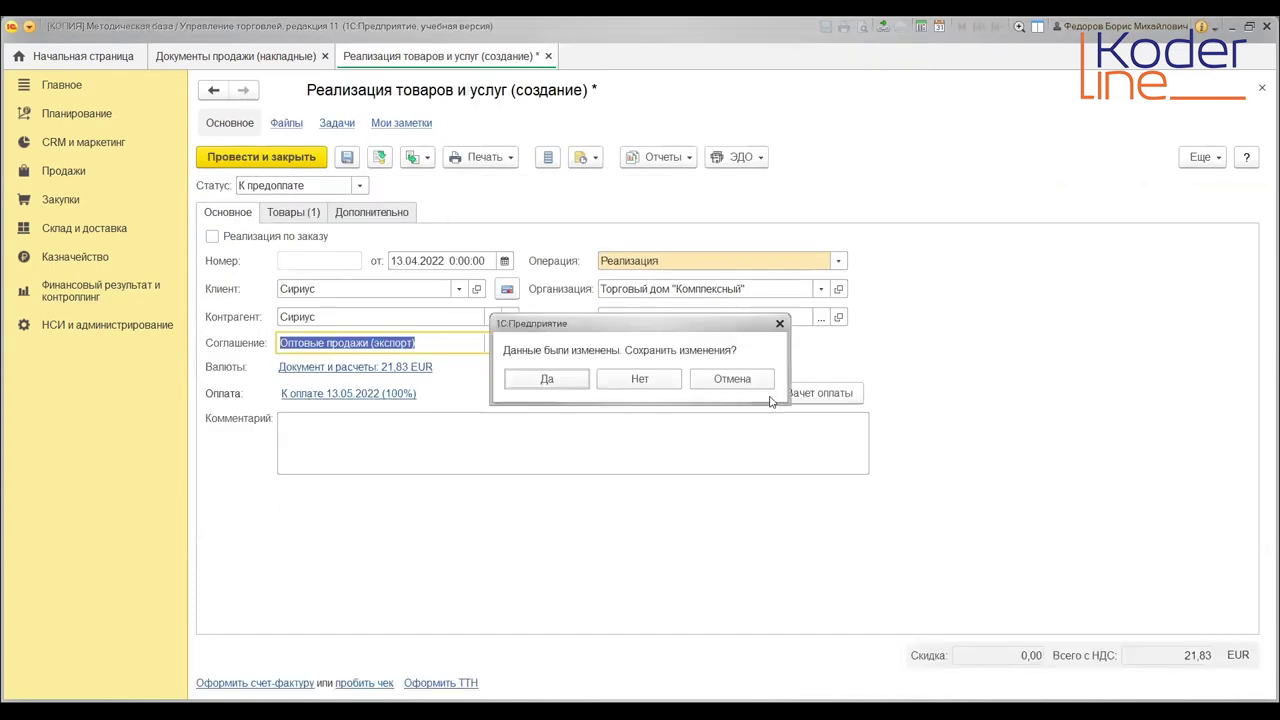
pyautogui.click(626, 381)
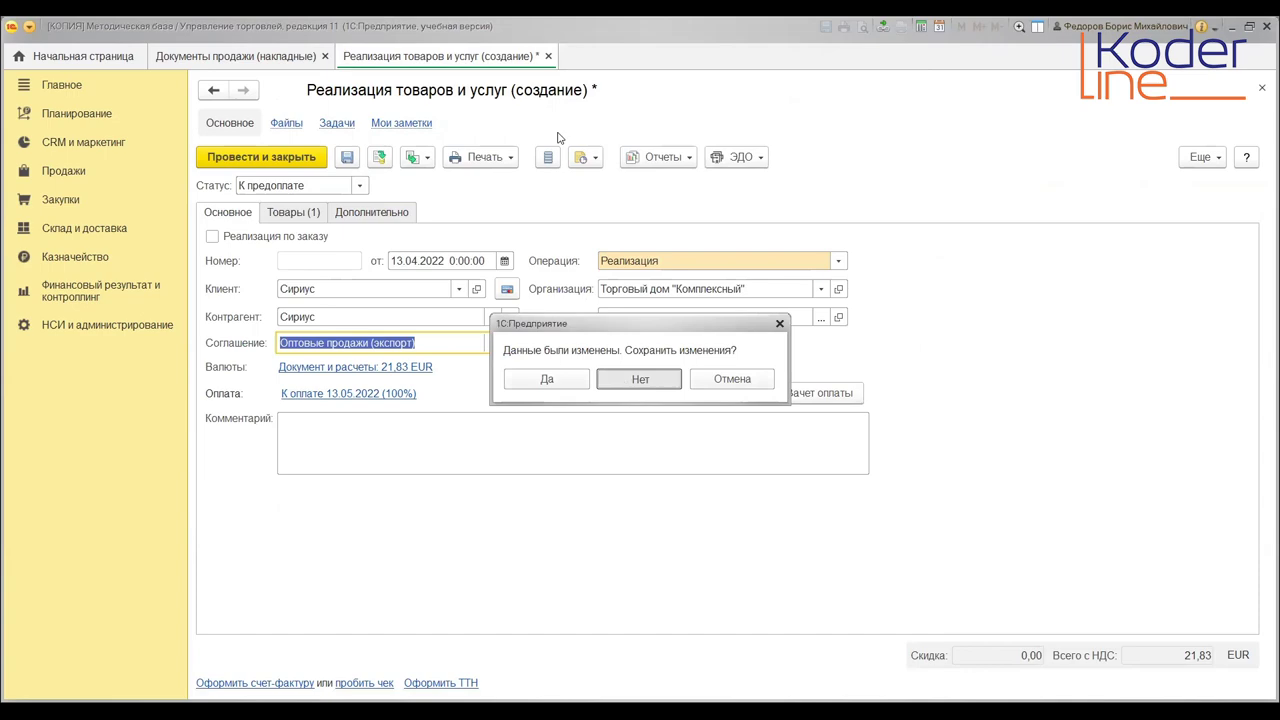
pyautogui.click(324, 56)
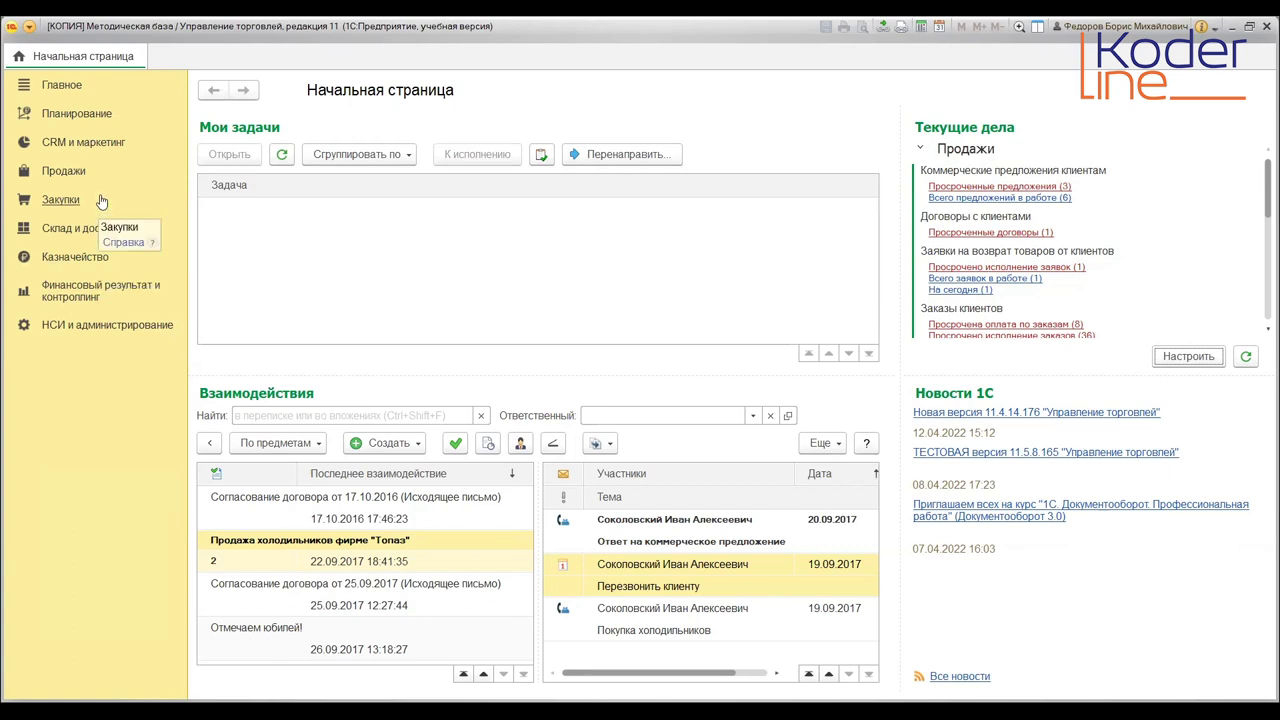
# Open the «Скидки (наценки)» list from the «CRM и маркетинг» section and expand the «Максимум» group
pyautogui.click(97, 145)
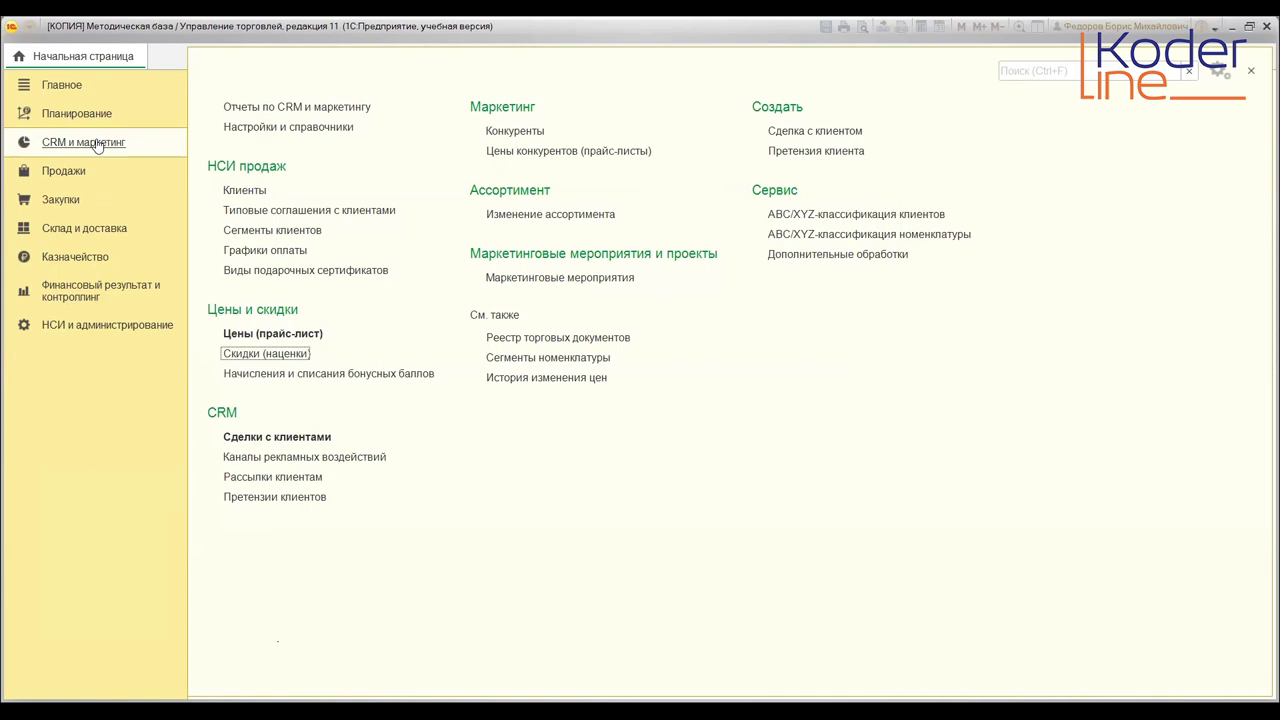
pyautogui.click(254, 353)
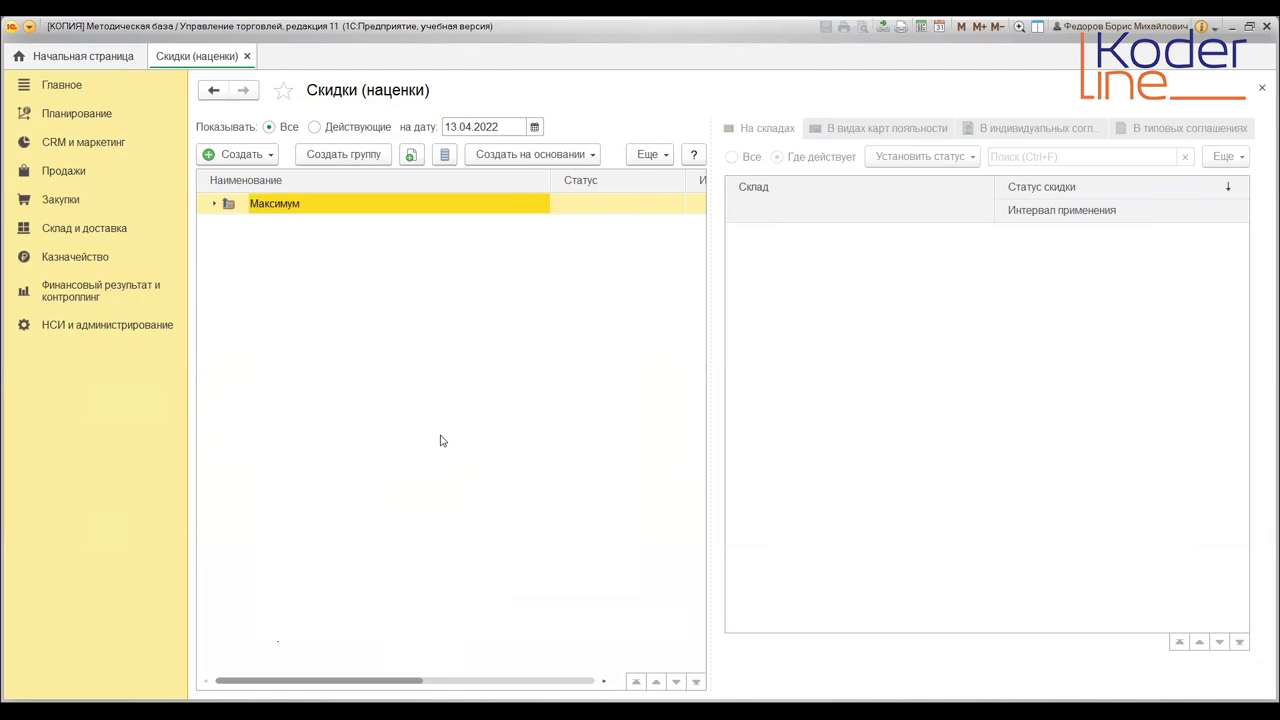
pyautogui.click(214, 204)
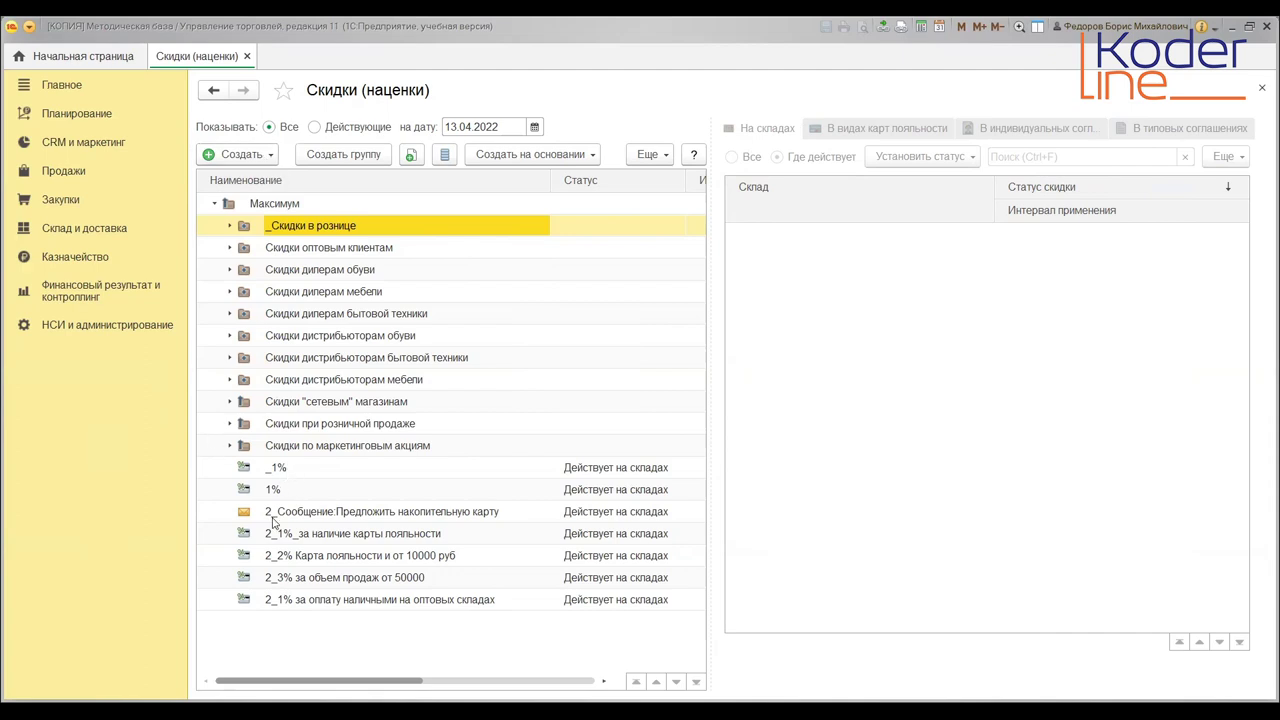
# Check where «2_Сообщение:Предложить накопительную карту» and «_1%» apply, and review the discount types available for creation
pyautogui.click(466, 516)
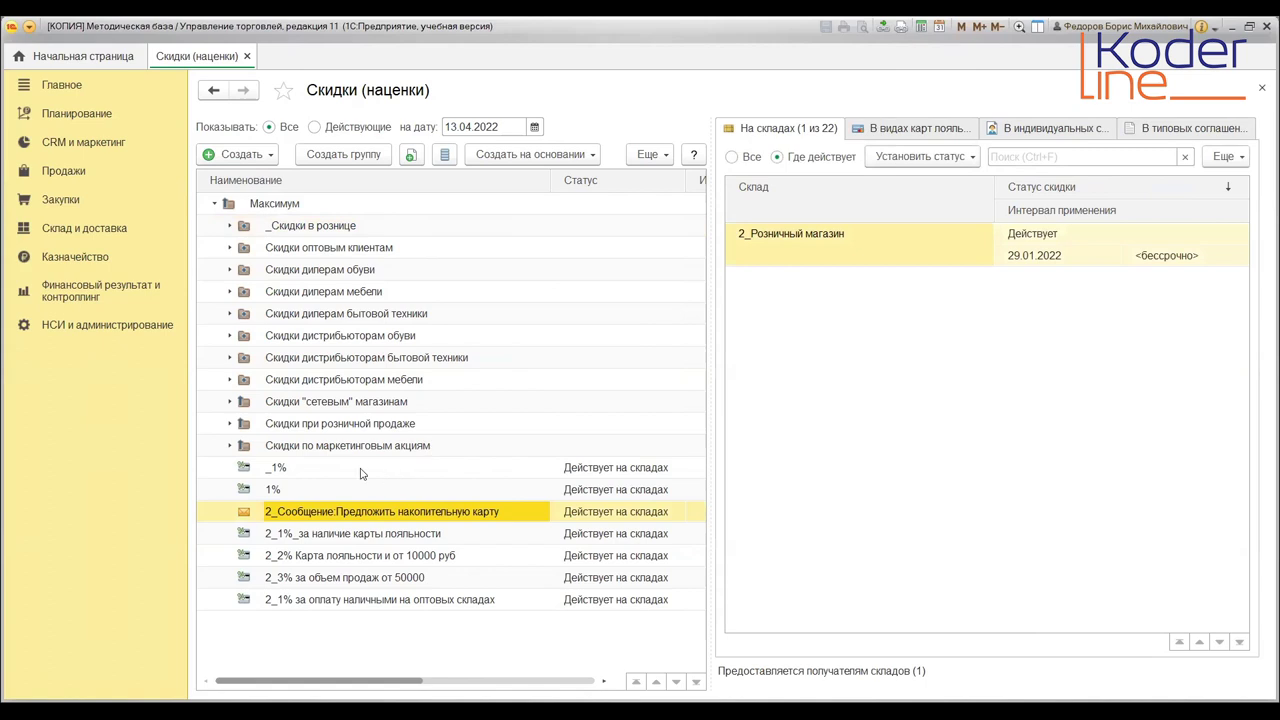
pyautogui.click(284, 467)
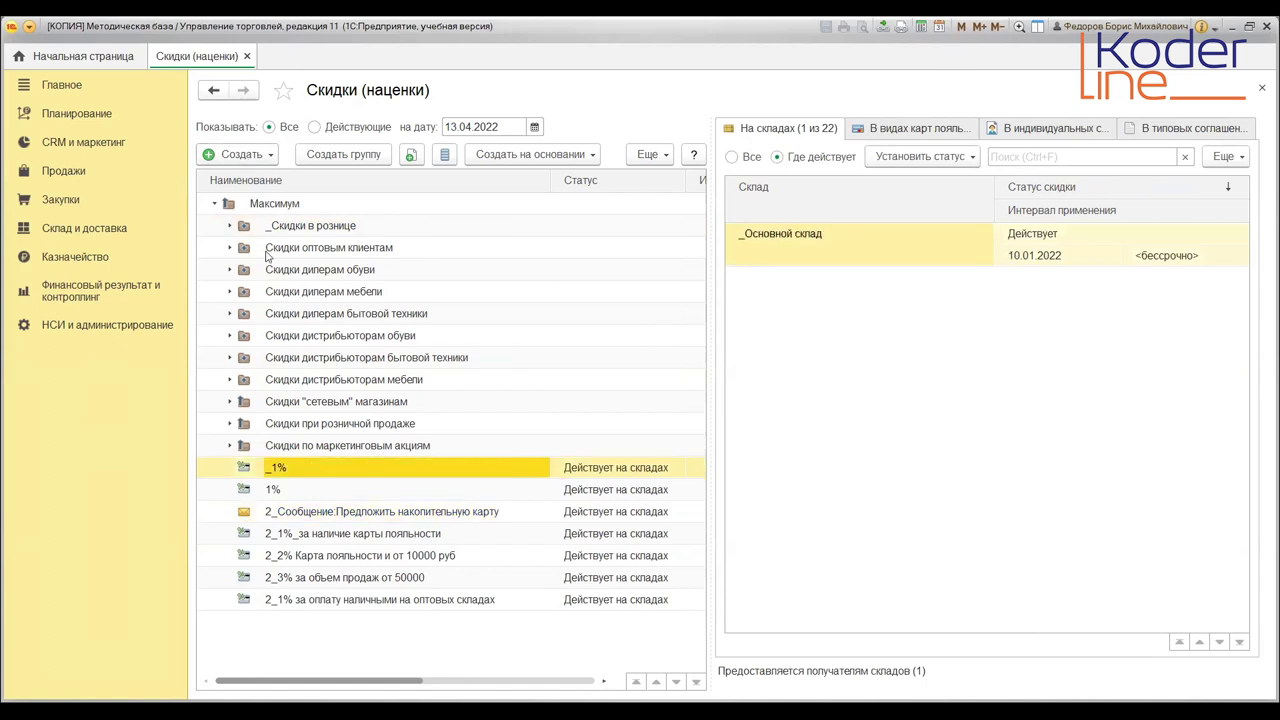
pyautogui.click(263, 160)
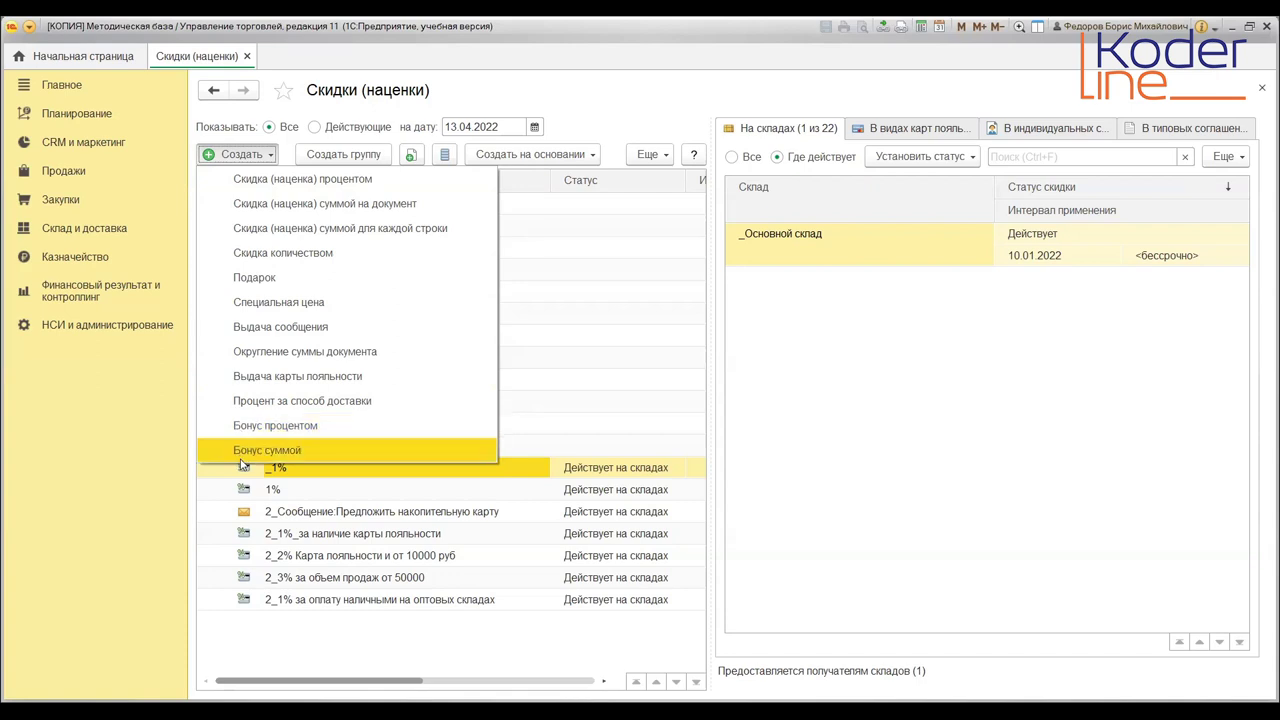
pyautogui.click(525, 473)
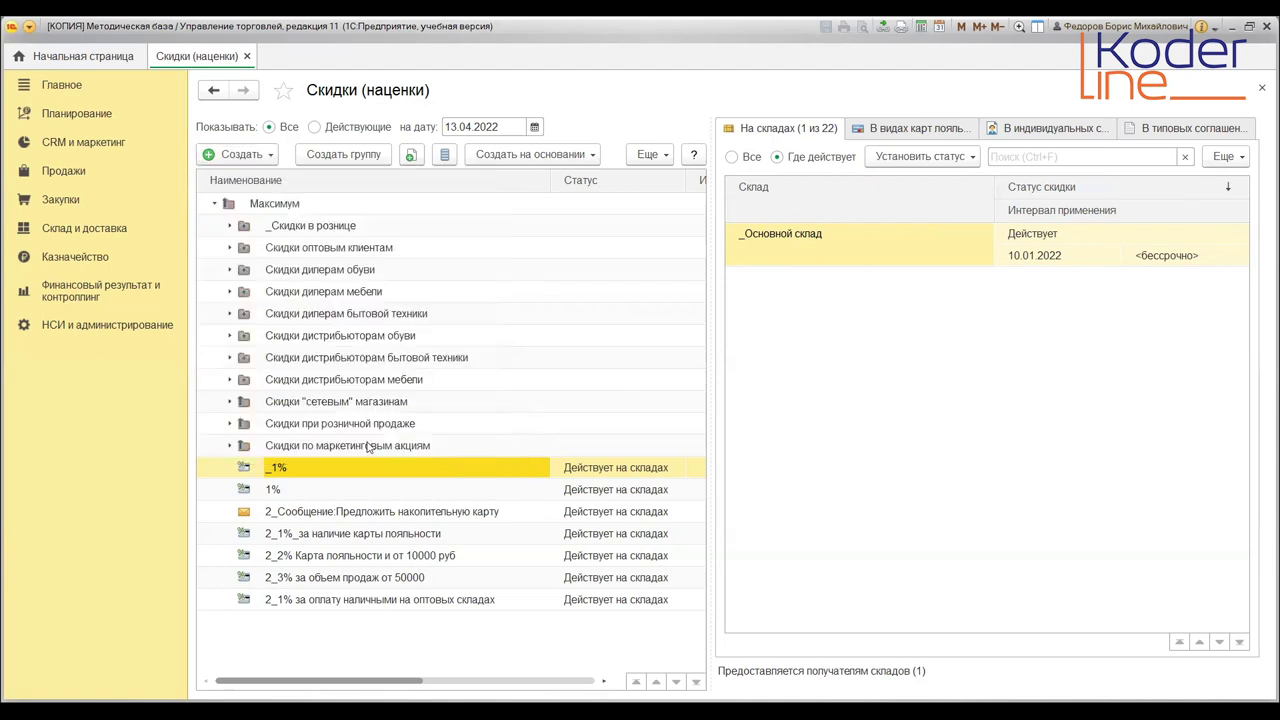
# Open the «_1%» discount and examine its name and joint application group
pyautogui.click(287, 470)
pyautogui.doubleClick(287, 470)
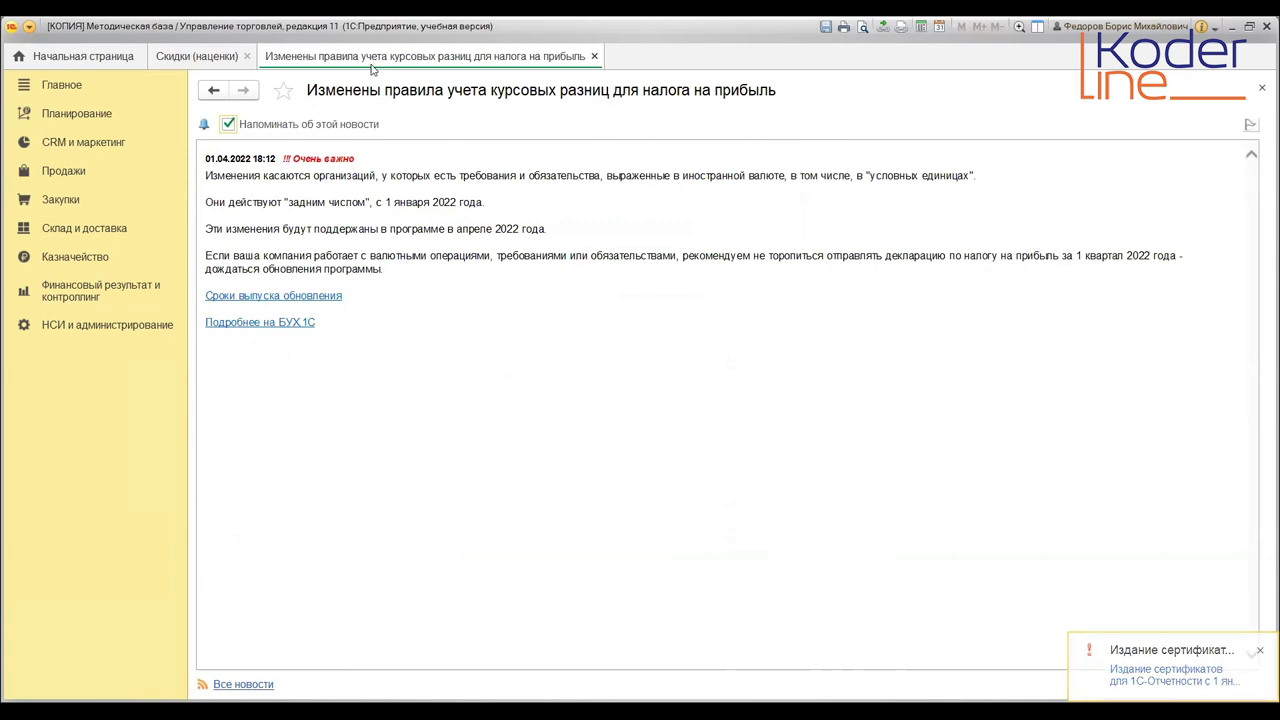
pyautogui.click(207, 54)
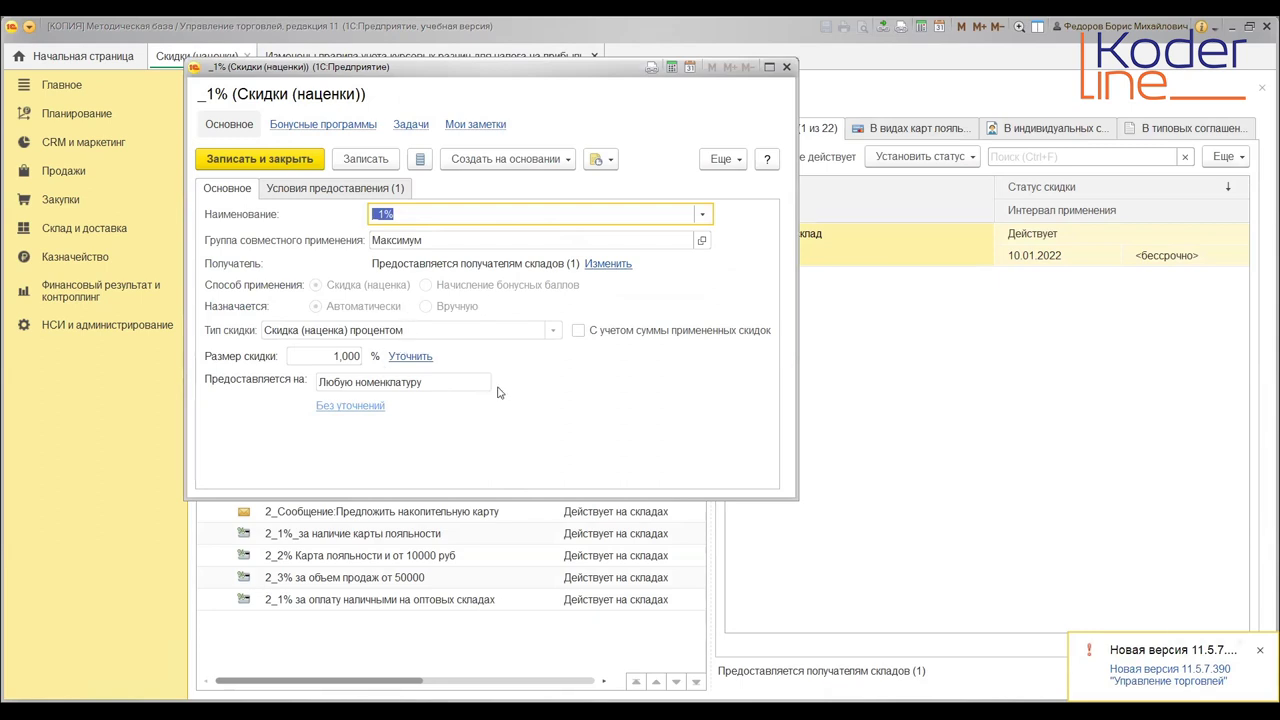
pyautogui.click(403, 214)
pyautogui.hotkey('ctrl', 'a')
pyautogui.moveTo(311, 245)
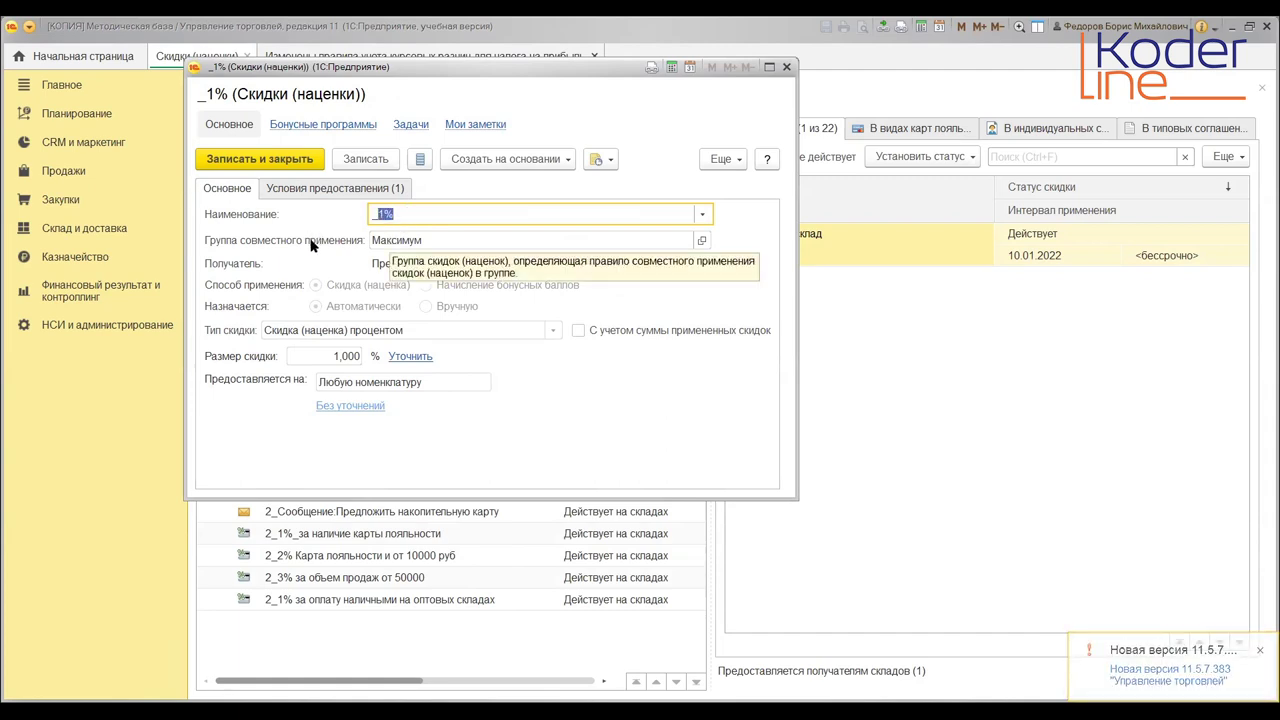
pyautogui.click(424, 241)
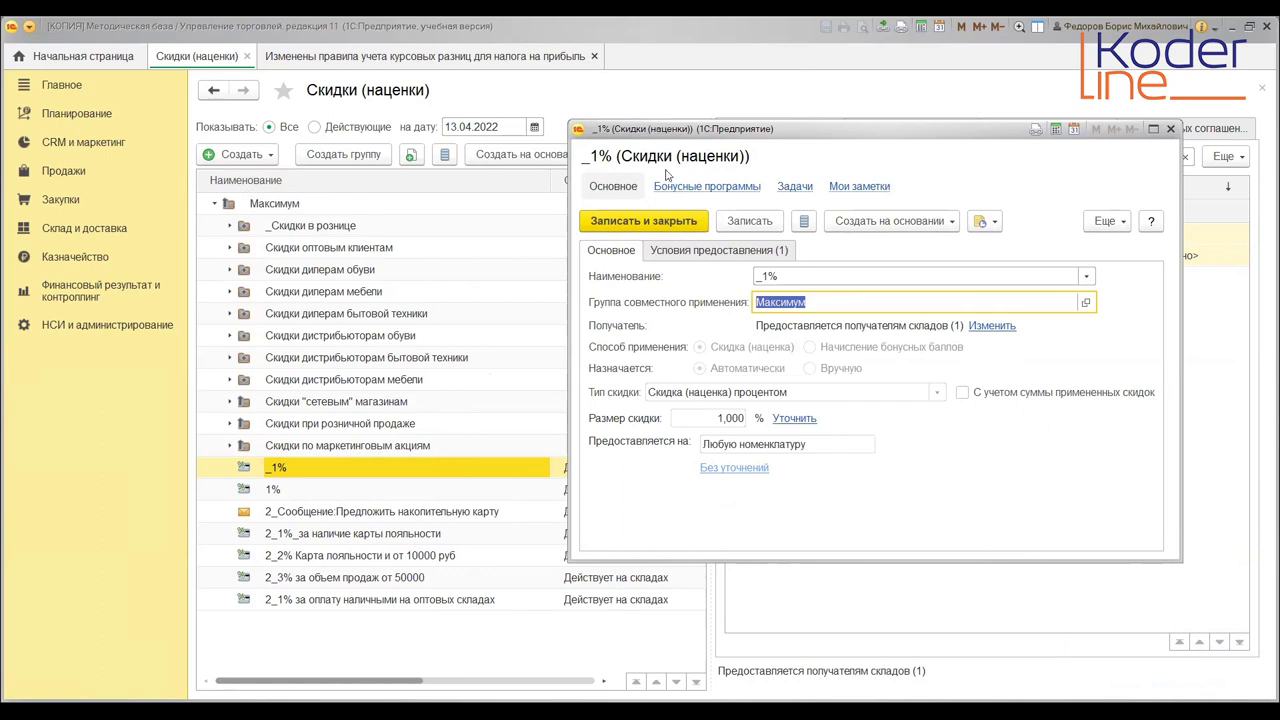
# Review the «_1%» discount's recipient settings, including the warehouses where it applies, and close them unchanged
pyautogui.moveTo(788, 132); pyautogui.dragTo(619, 59)
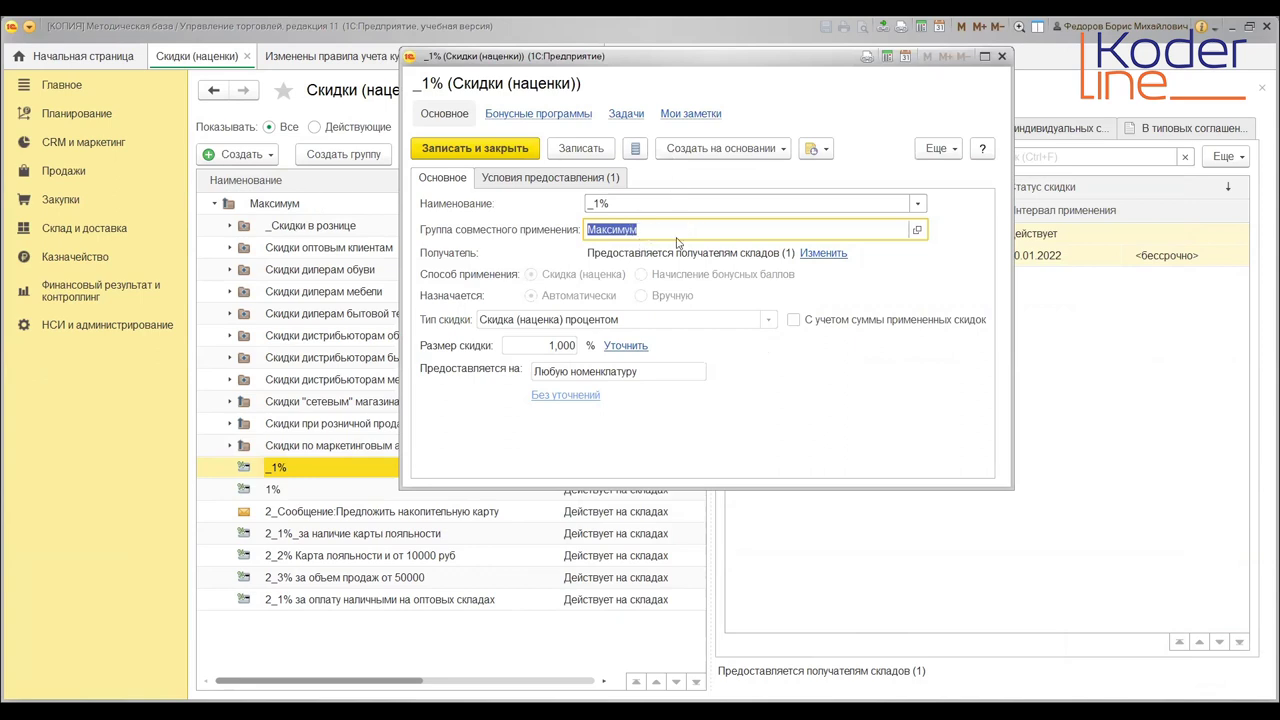
pyautogui.press('End')
pyautogui.click(831, 252)
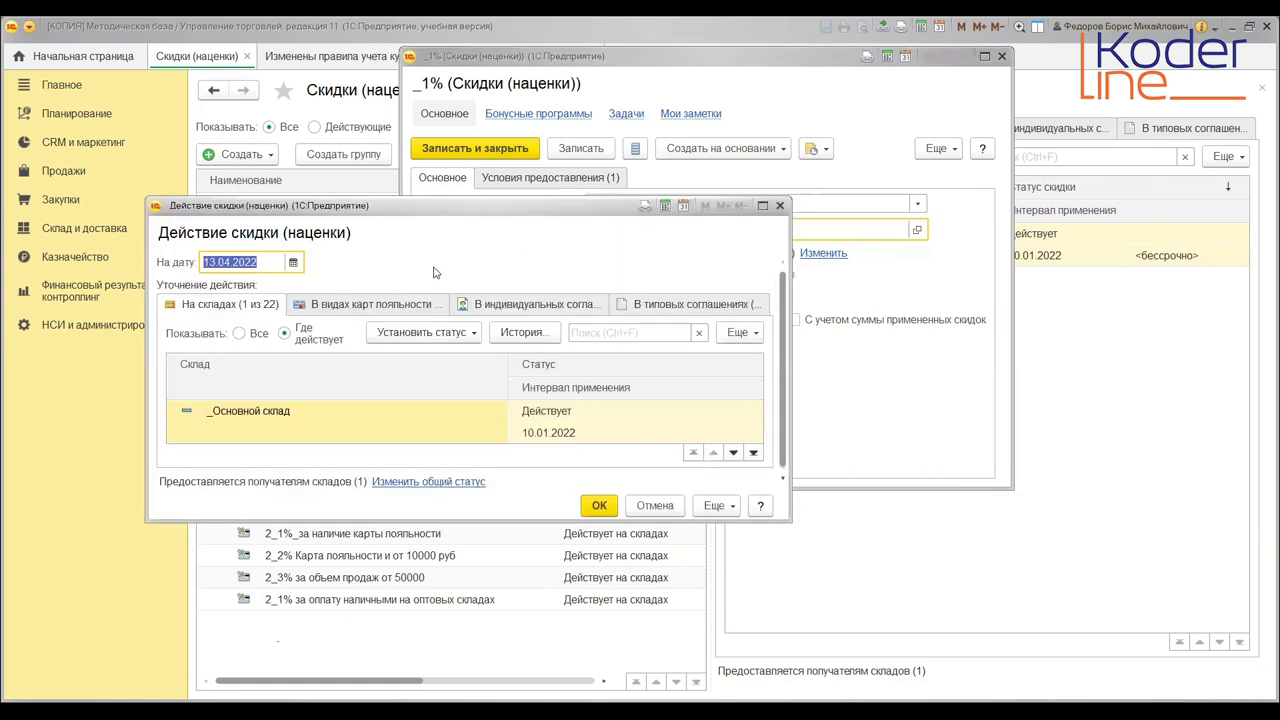
pyautogui.click(780, 205)
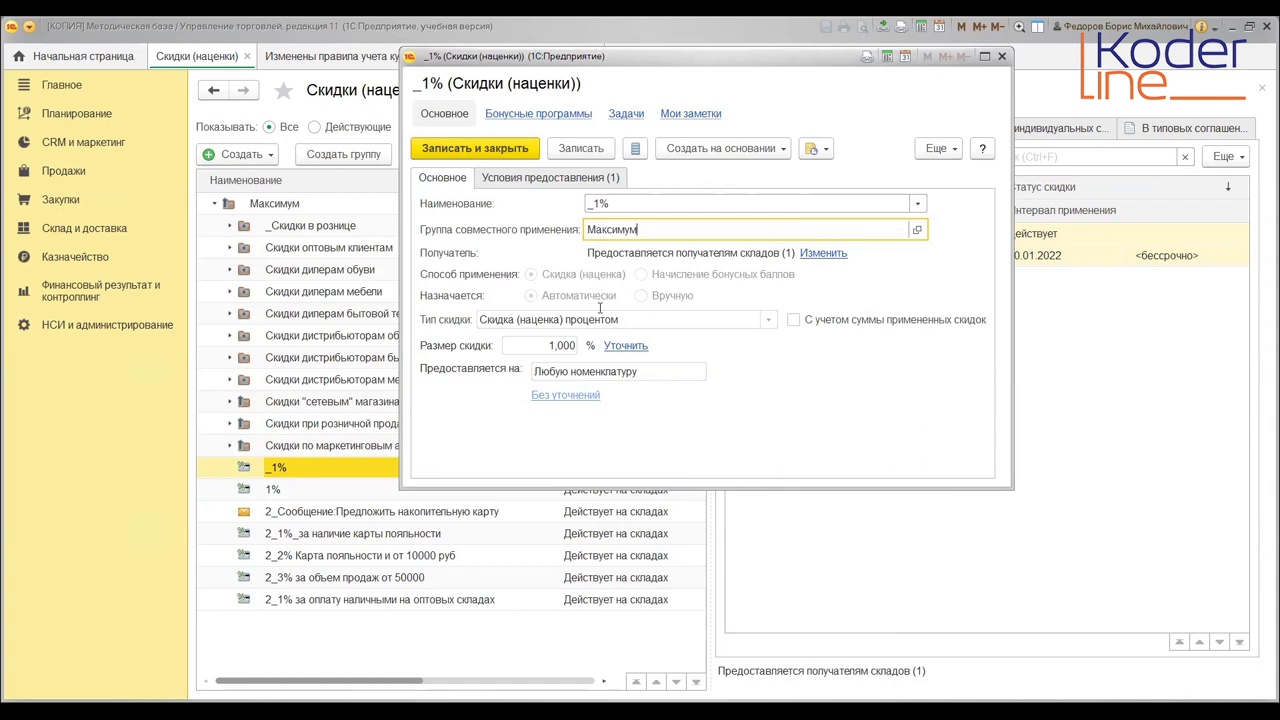
# Examine the price groups offered for refining the discount's size and close the refinement without adding one
pyautogui.click(637, 347)
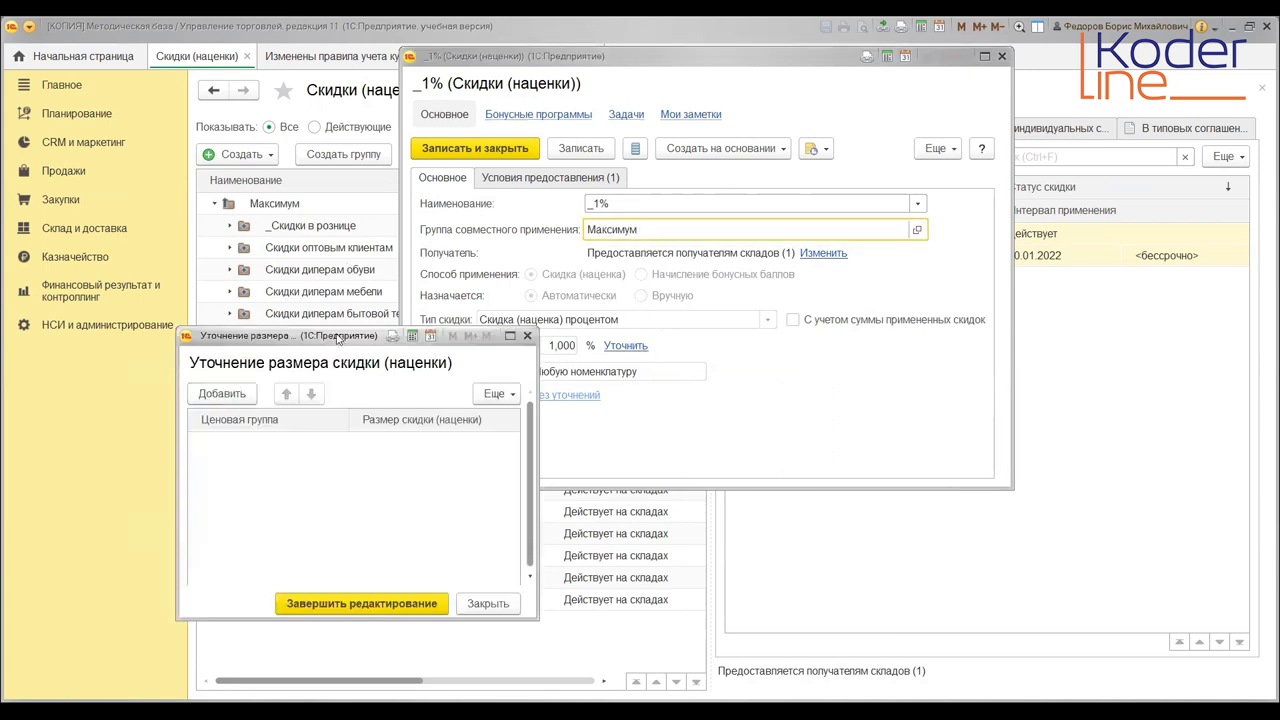
pyautogui.moveTo(338, 336); pyautogui.dragTo(478, 233)
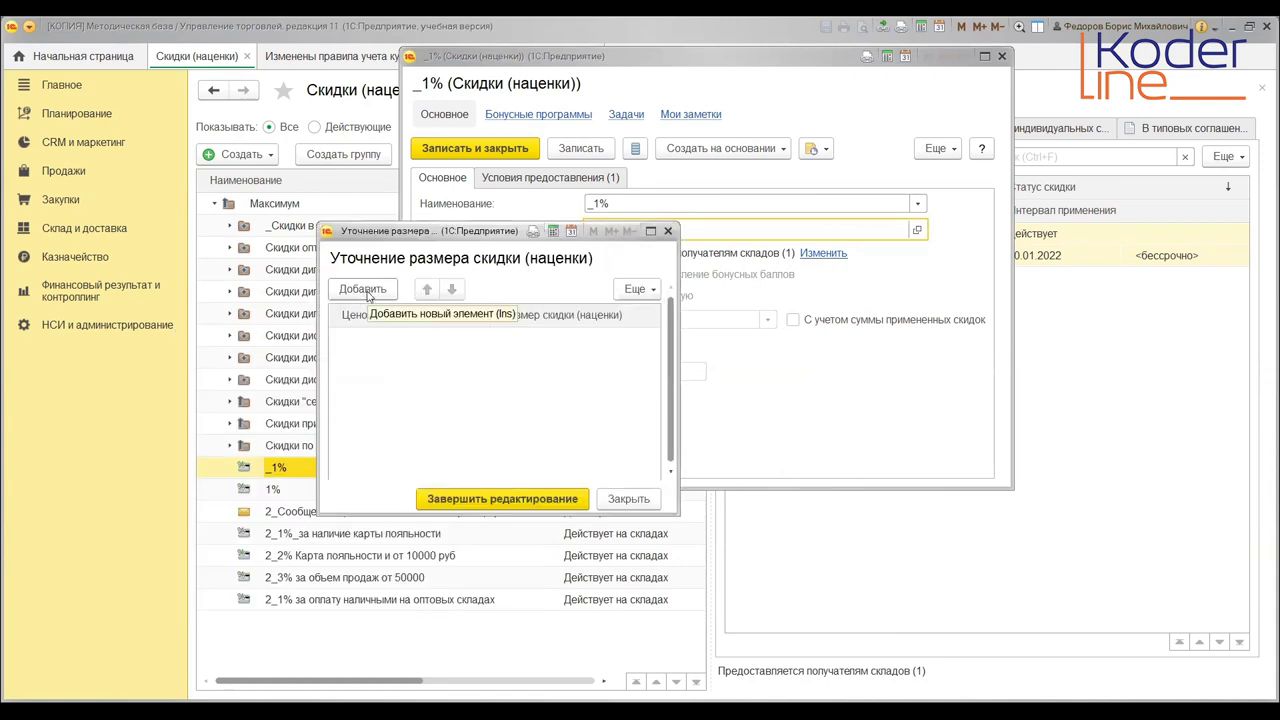
pyautogui.click(366, 291)
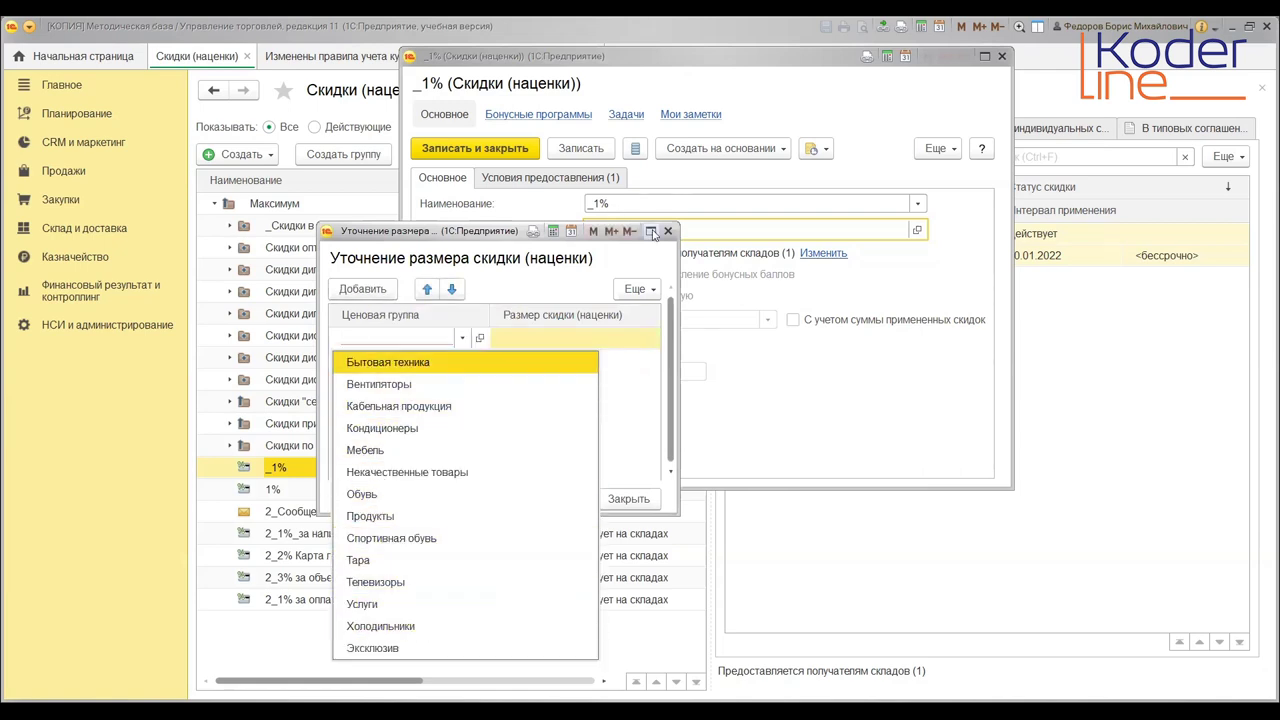
pyautogui.click(676, 235)
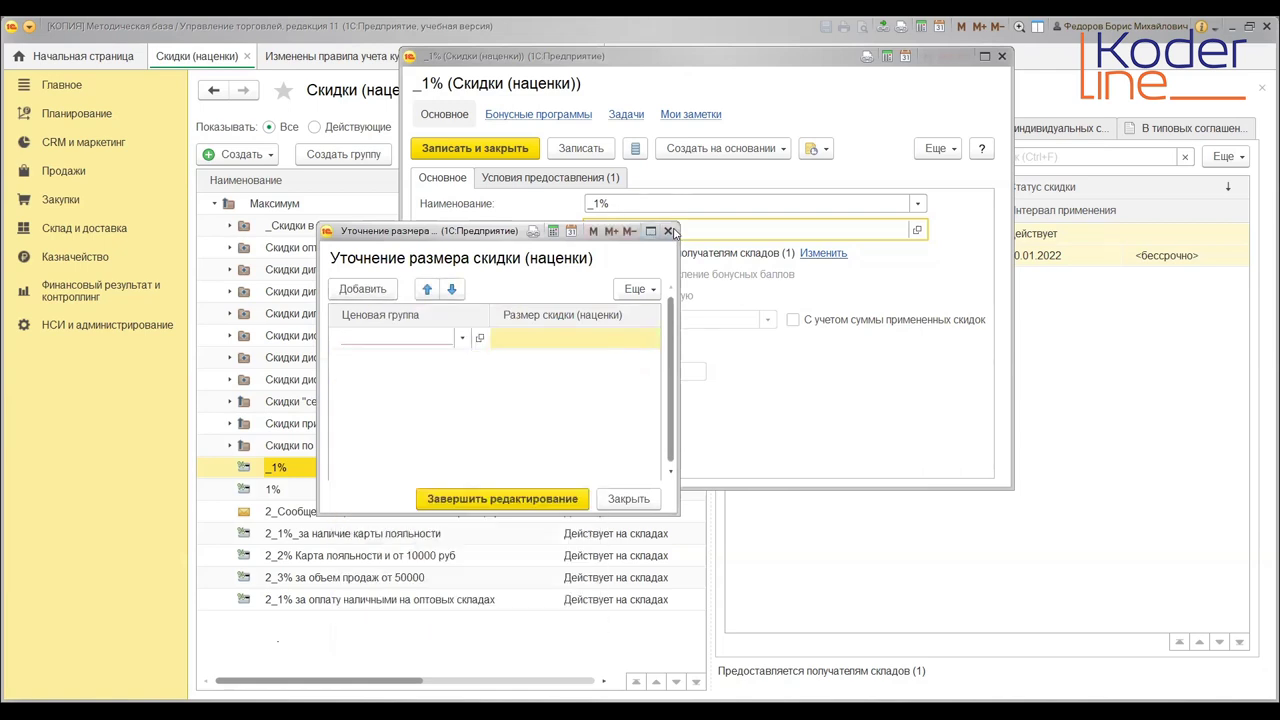
pyautogui.press('Escape')
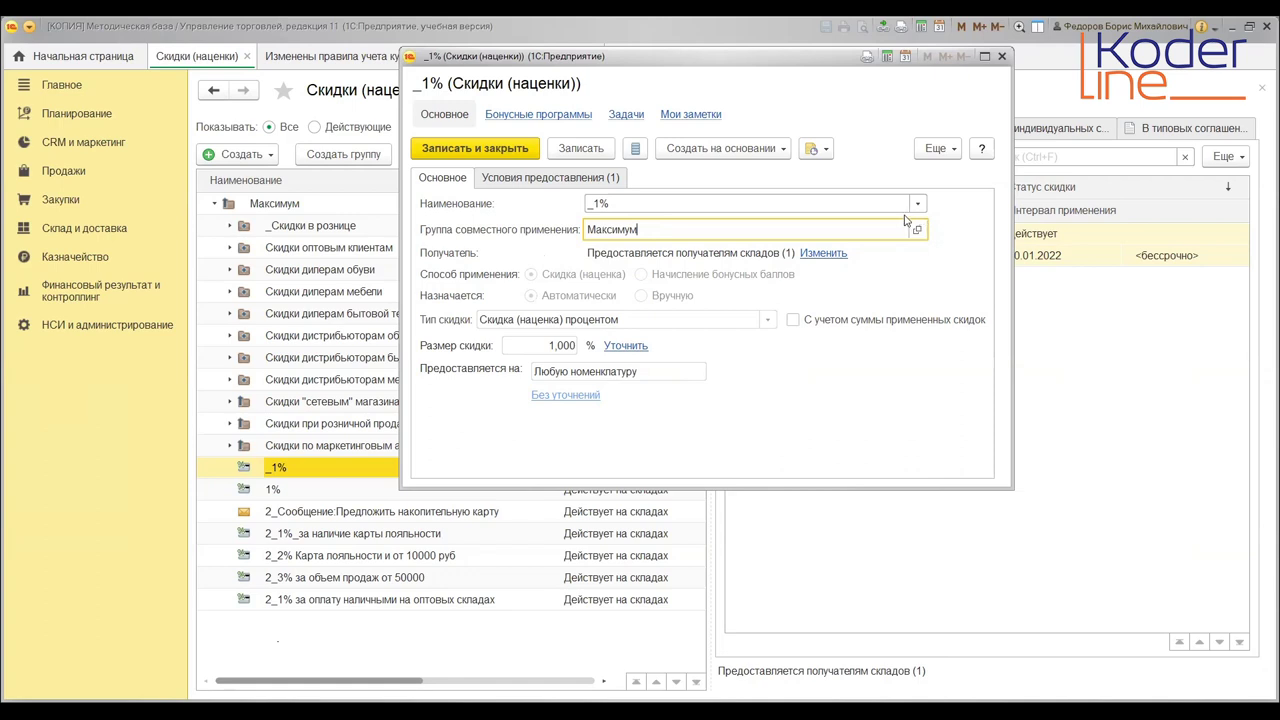
# Unlock the attributes of the «_1%» discount for editing
pyautogui.moveTo(898, 214)
pyautogui.click(954, 148)
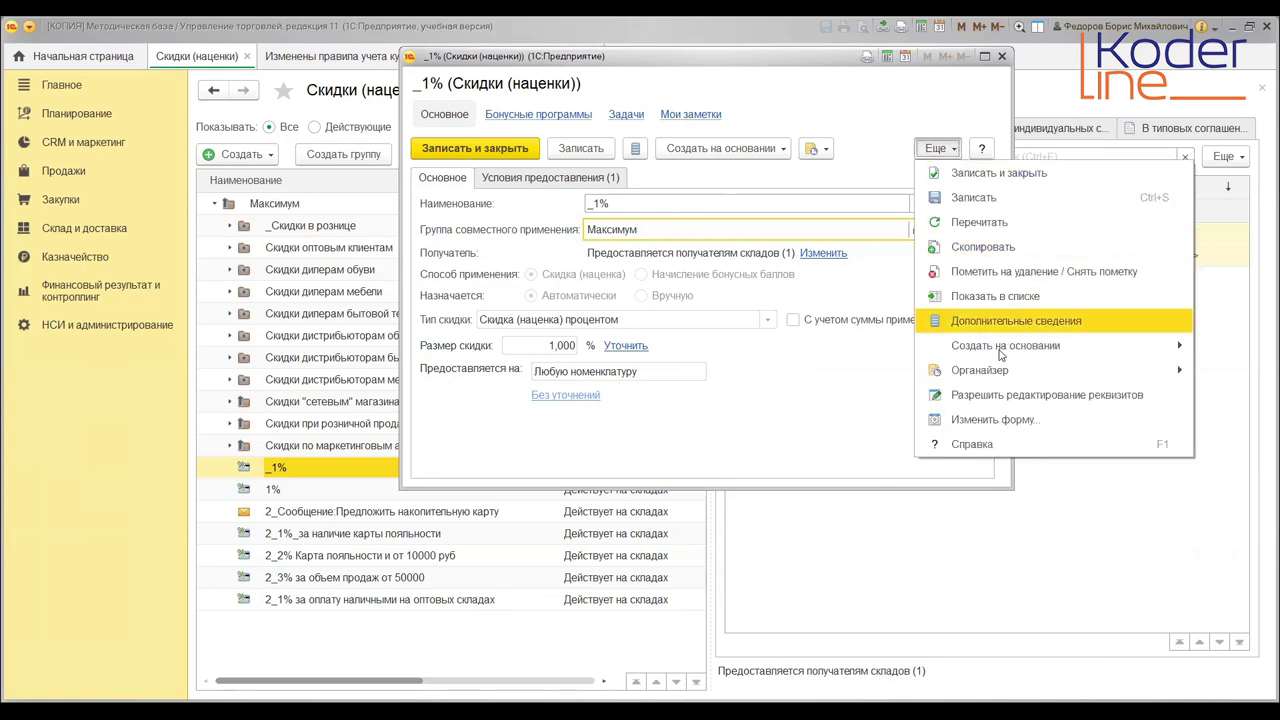
pyautogui.click(1020, 395)
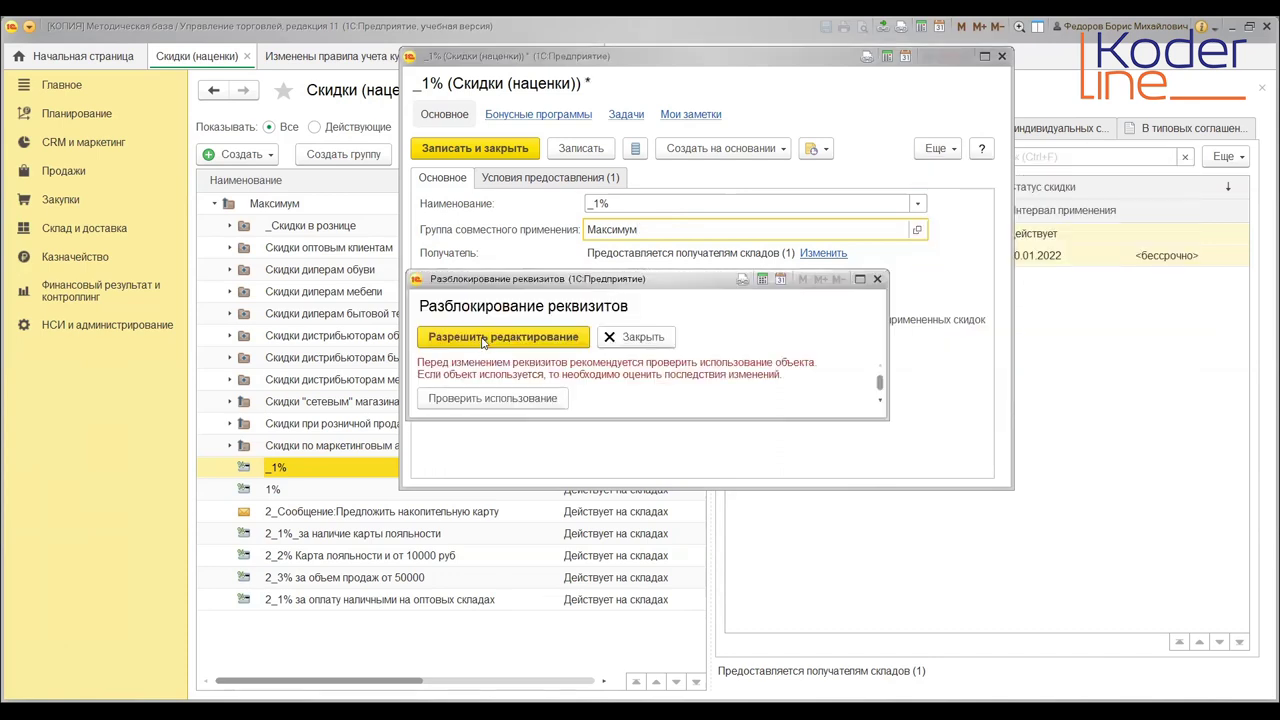
pyautogui.click(486, 337)
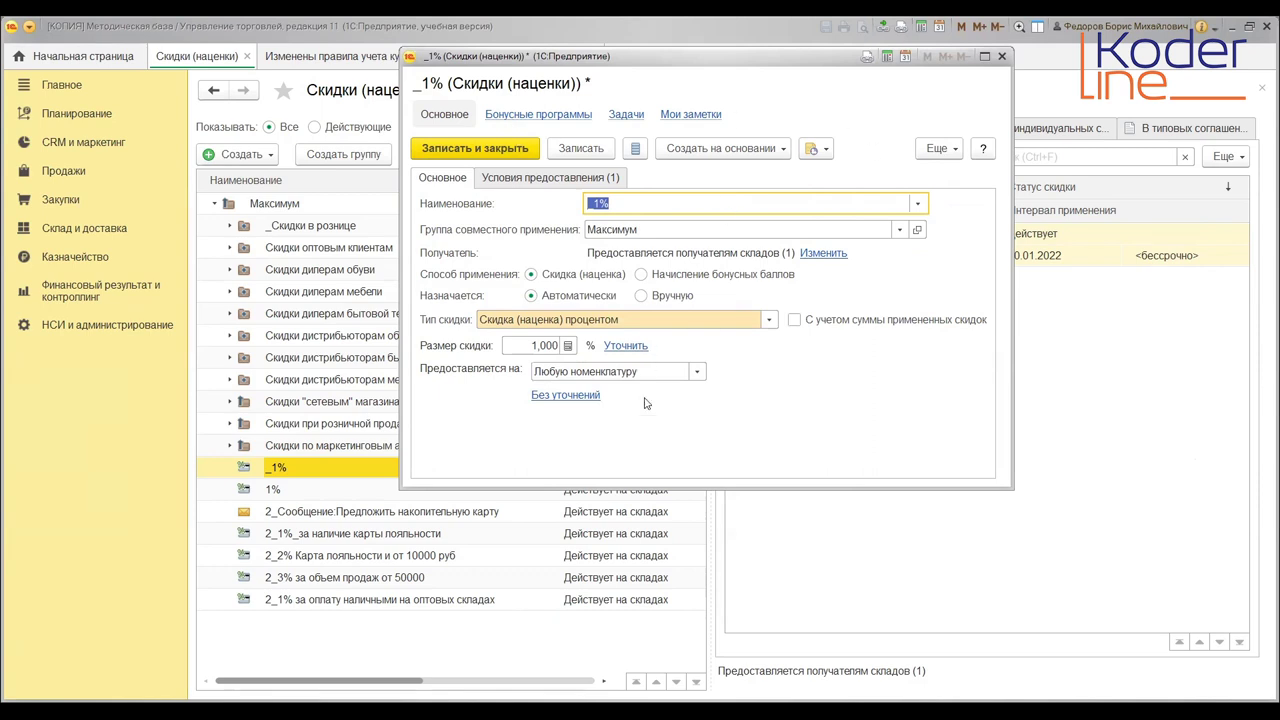
# Save the «_1%» discount and close the blank note for it without filling it in
pyautogui.click(950, 150)
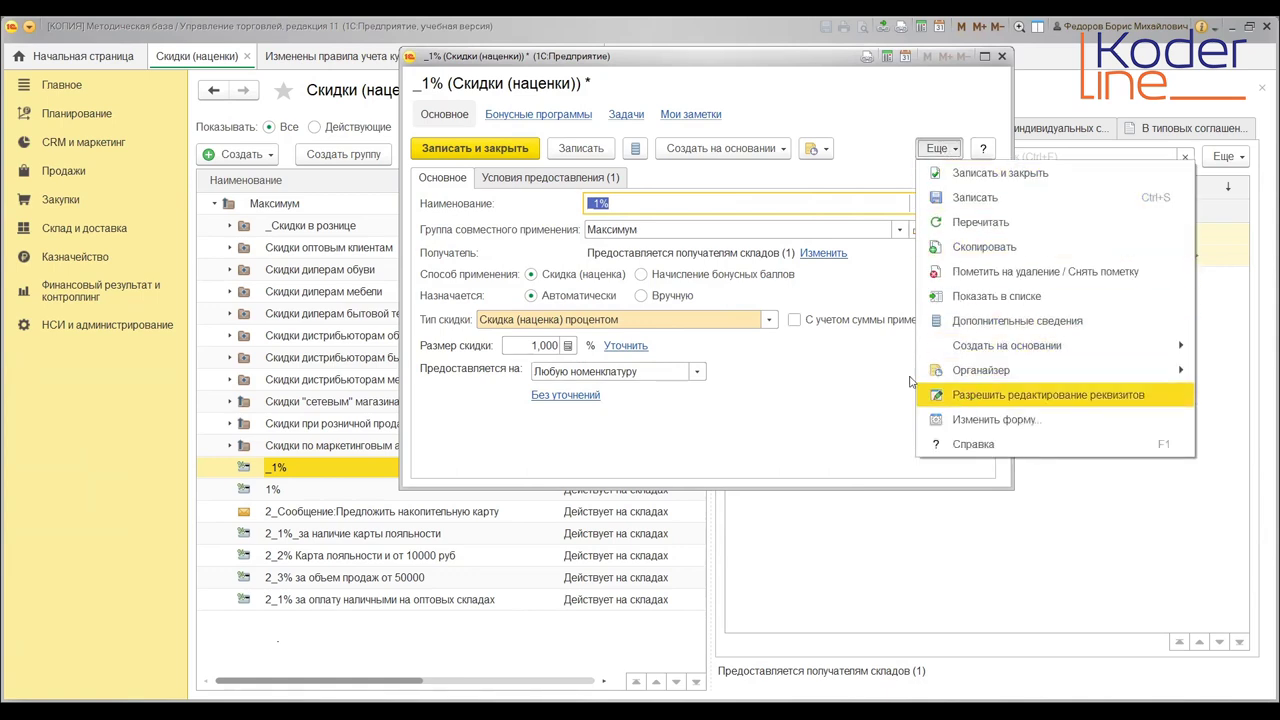
pyautogui.hotkey('ctrl', 's')
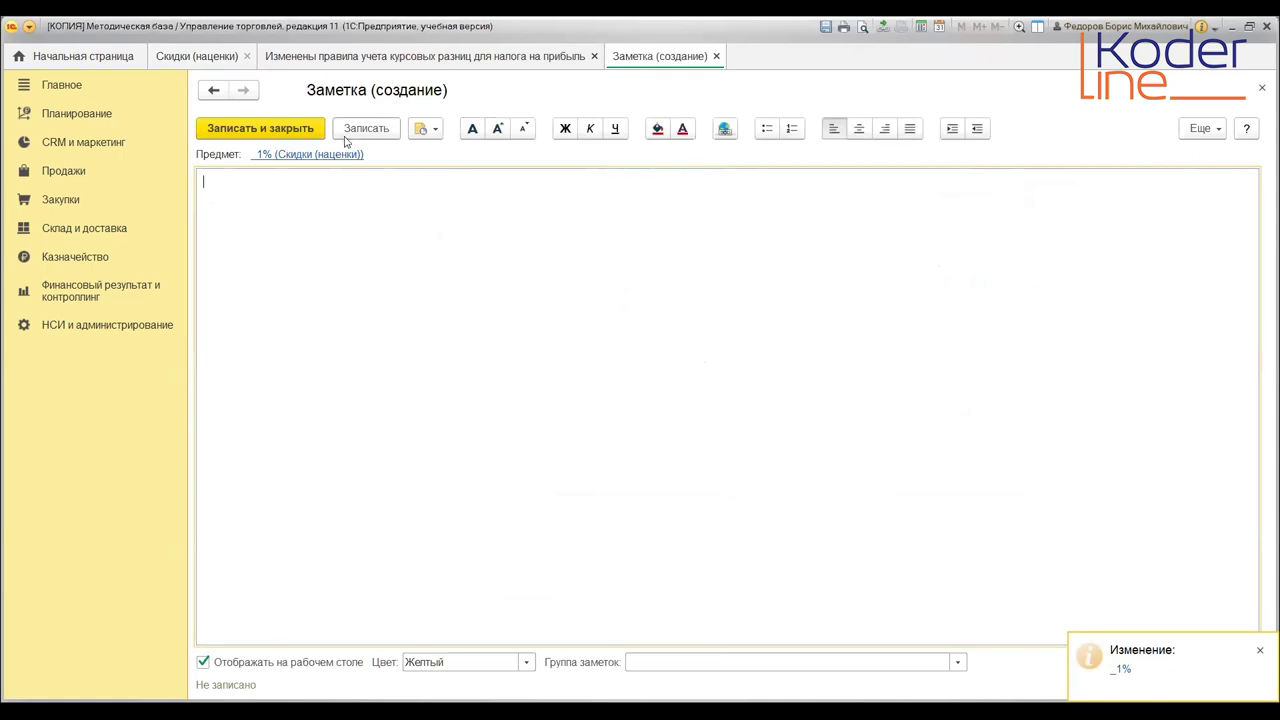
pyautogui.click(716, 57)
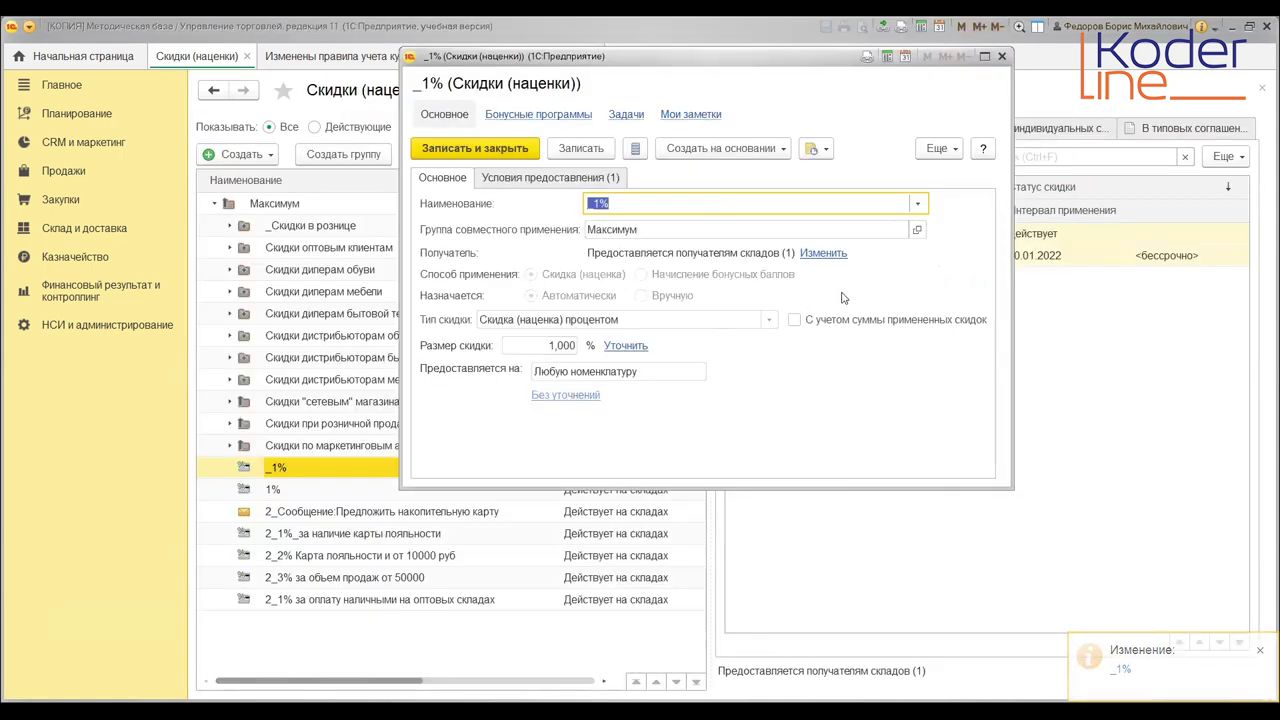
# Unlock the attributes of the «_1%» discount and examine the filter fields available for refining its application, leaving the filter unchanged
pyautogui.click(926, 156)
pyautogui.click(961, 393)
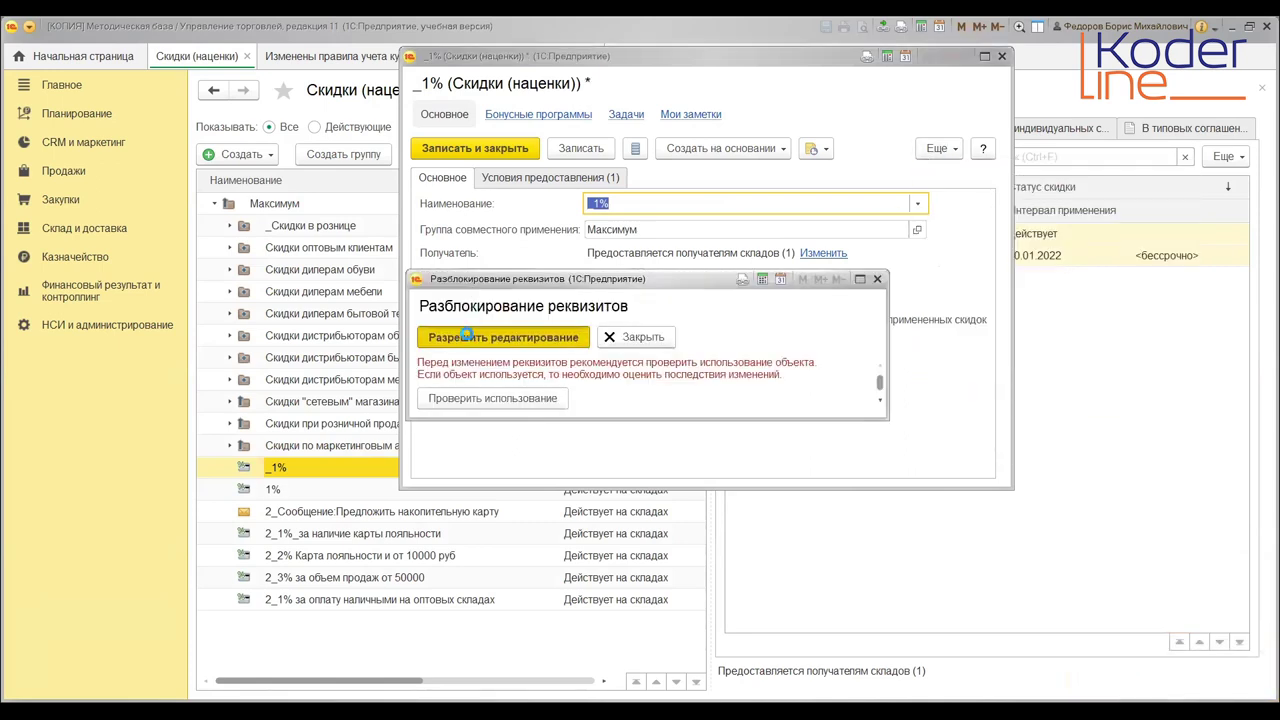
pyautogui.click(466, 333)
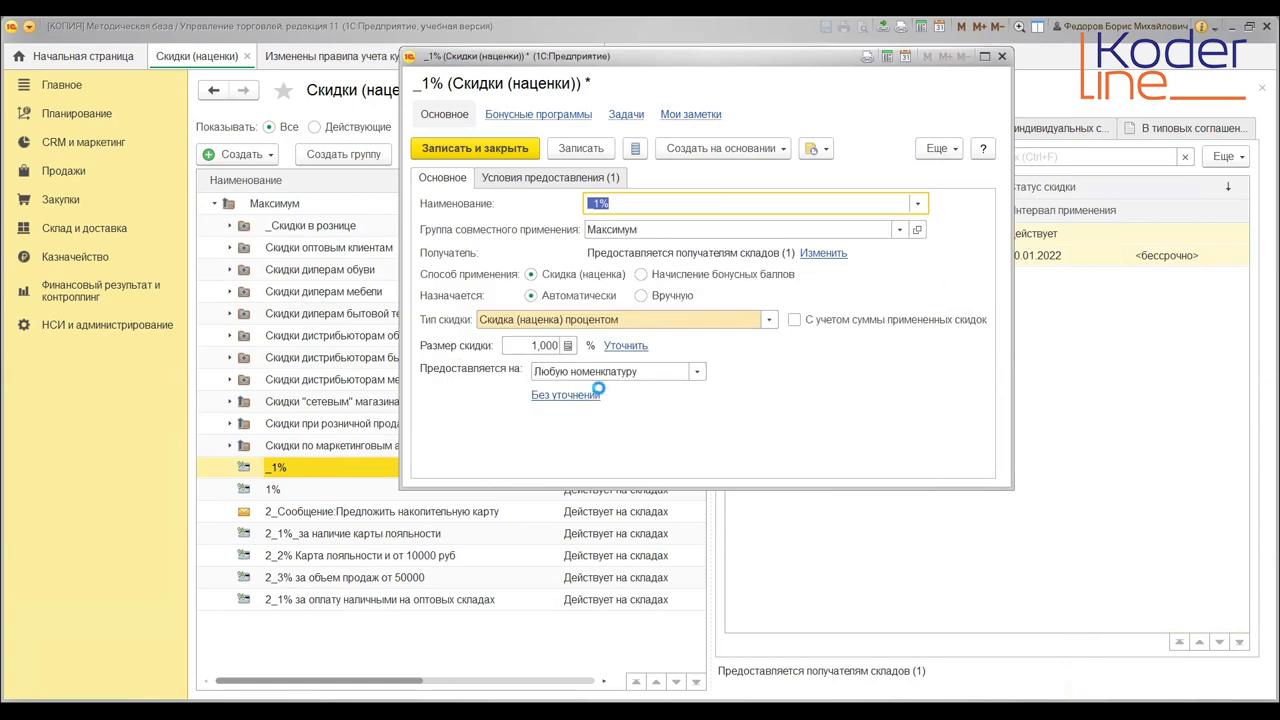
pyautogui.click(588, 394)
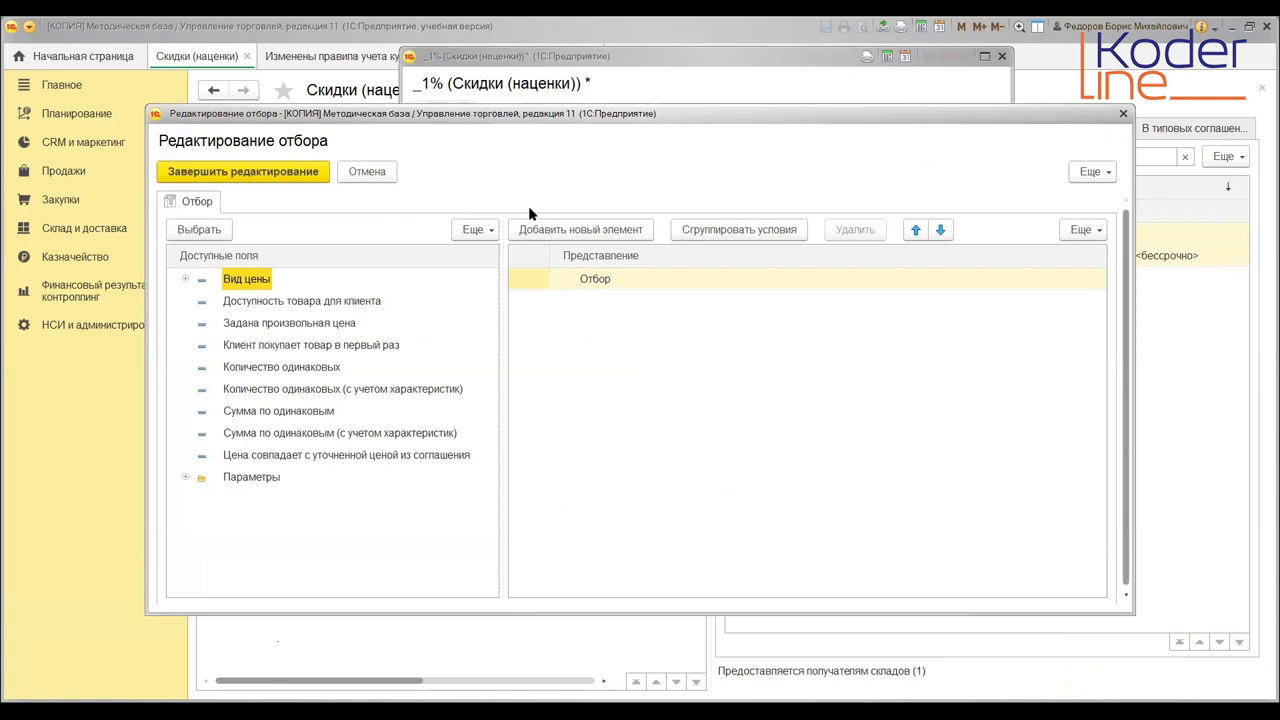
pyautogui.click(1124, 115)
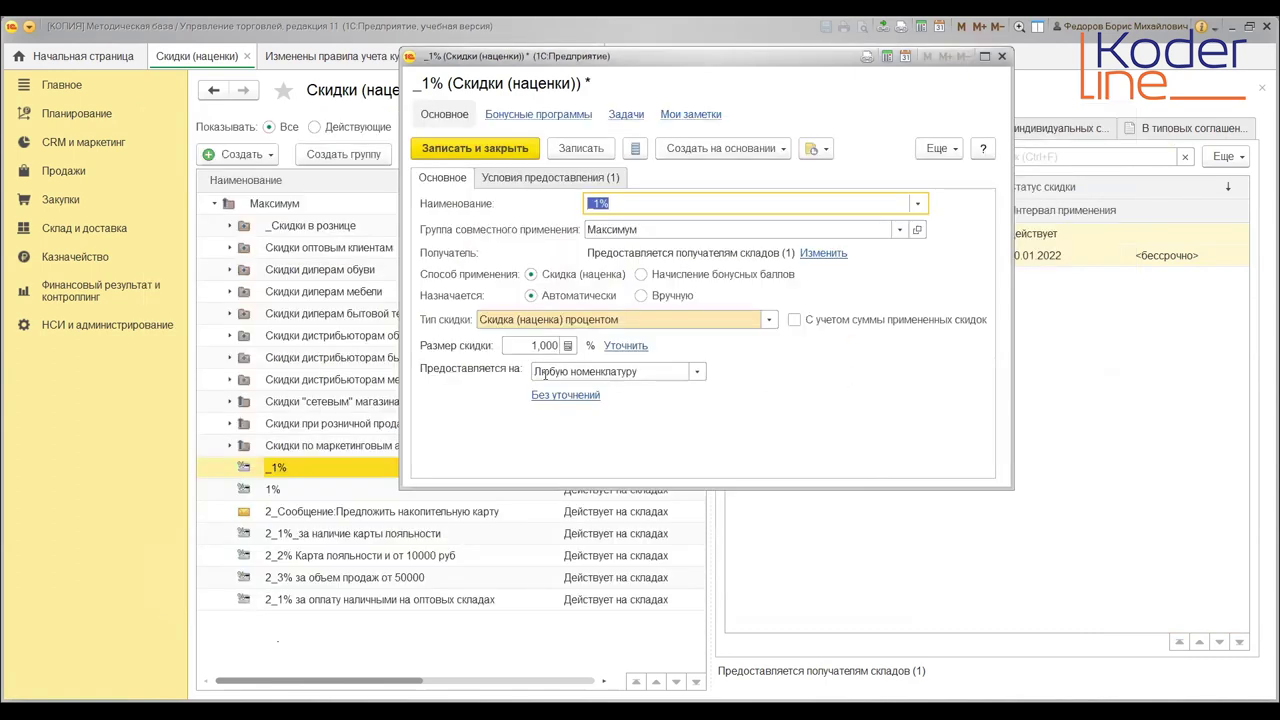
# Set the «_1%» discount to be provided for «Номенклатуру по отбору» and examine the item filter fields without adding a filter
pyautogui.click(697, 371)
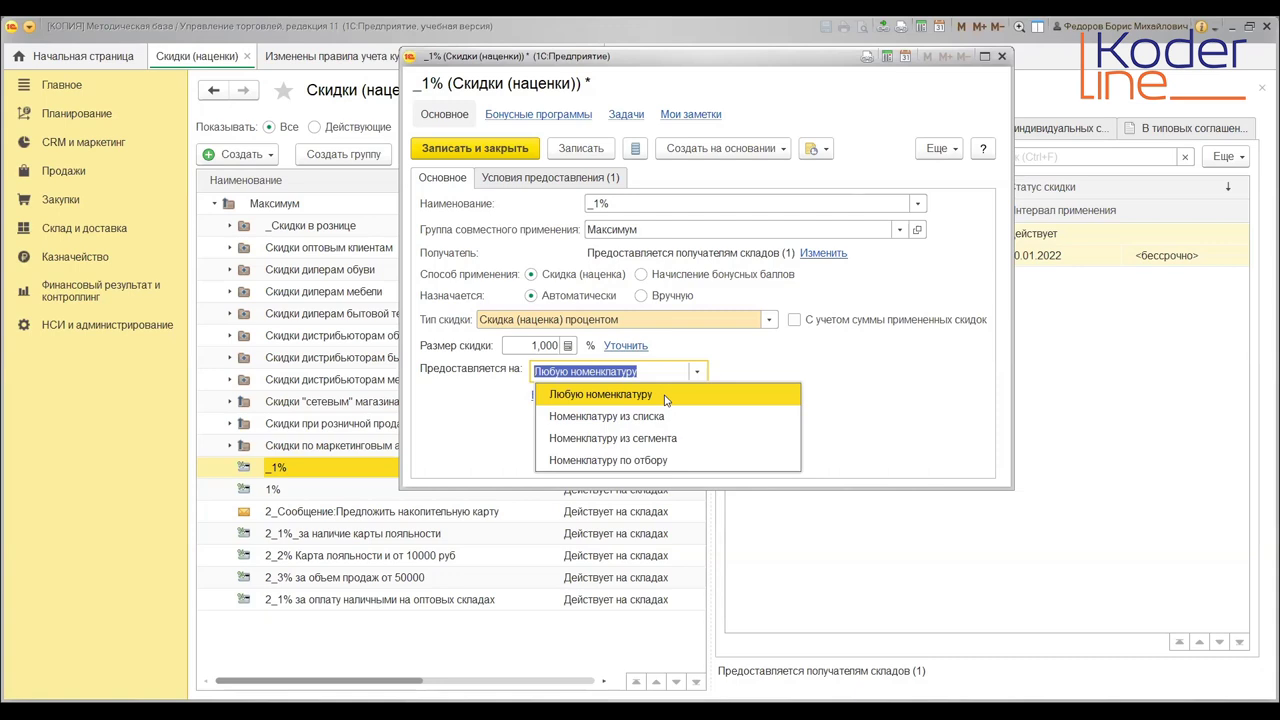
pyautogui.click(647, 460)
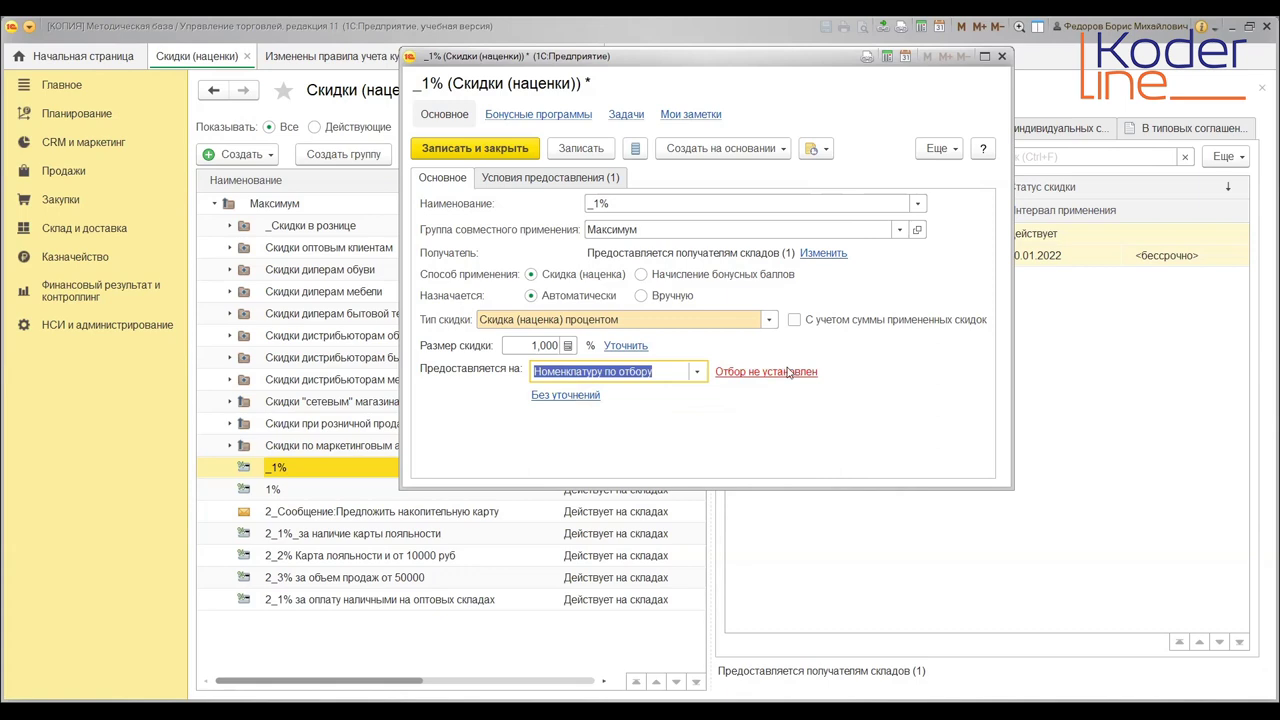
pyautogui.click(788, 372)
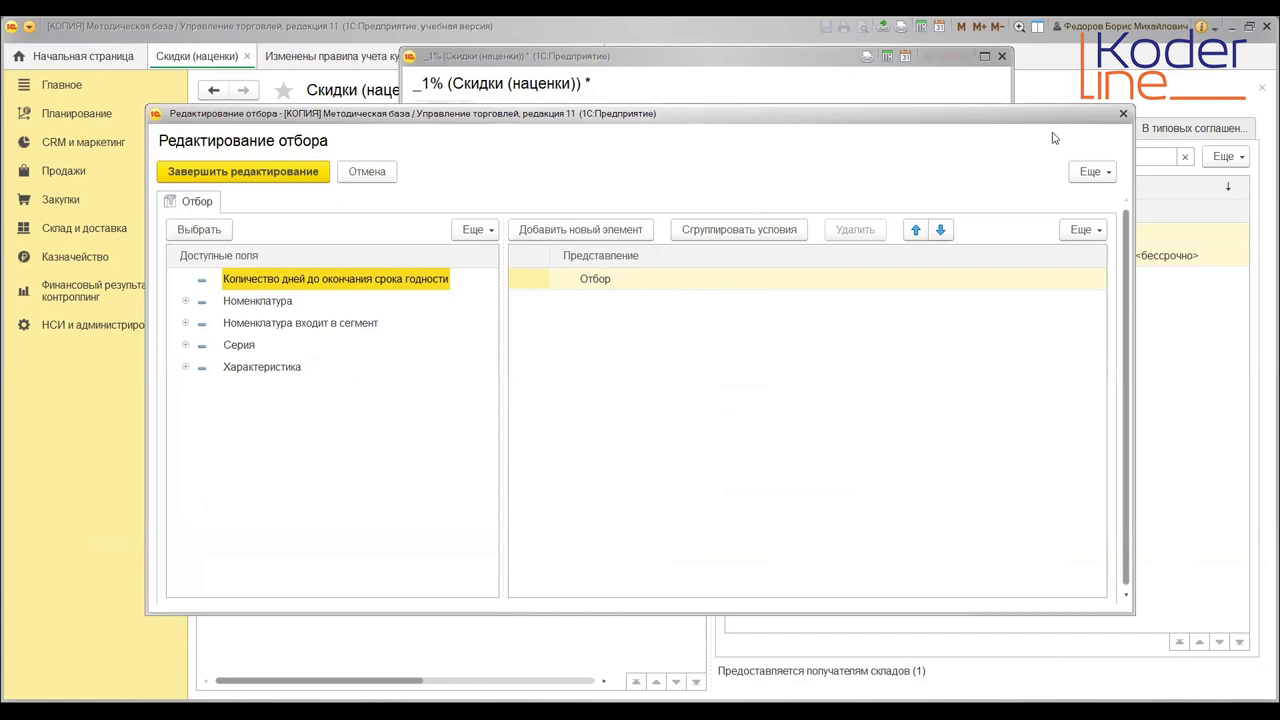
pyautogui.click(1124, 116)
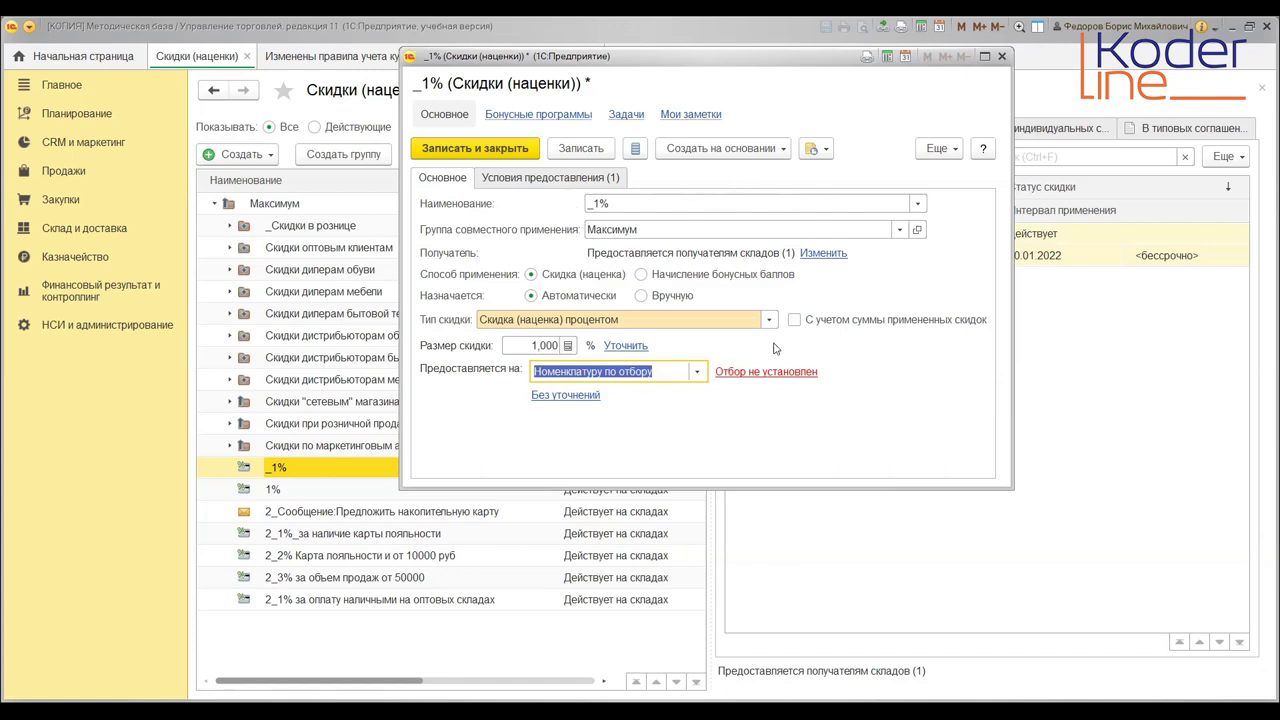
# Review the «_1%» discount's provision conditions and the condition types that can be added, and close the discount without saving changes
pyautogui.click(538, 177)
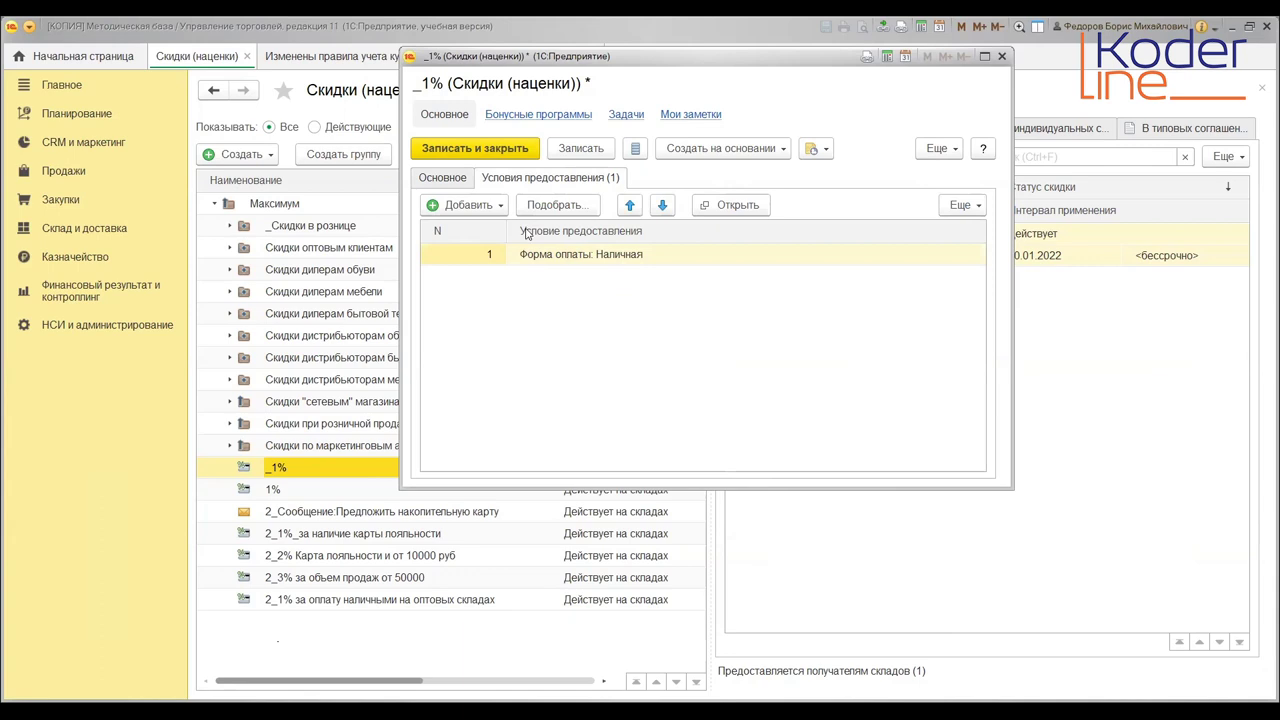
pyautogui.click(533, 293)
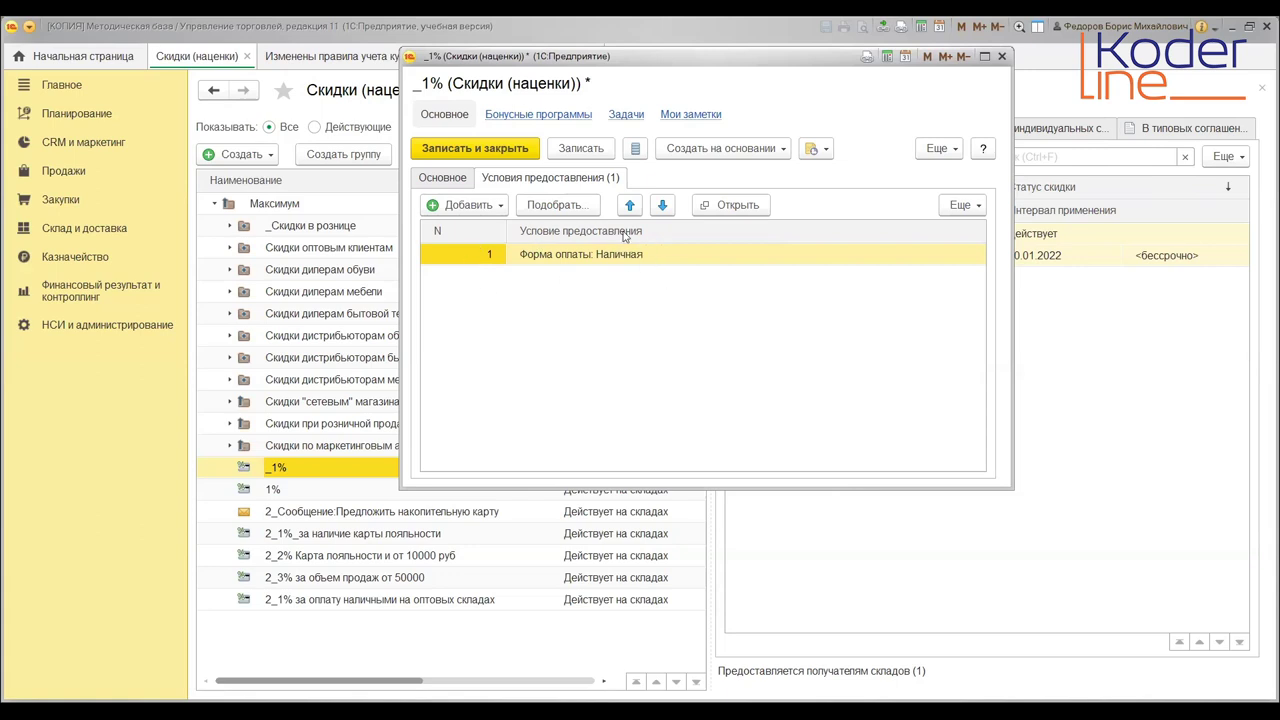
pyautogui.click(460, 206)
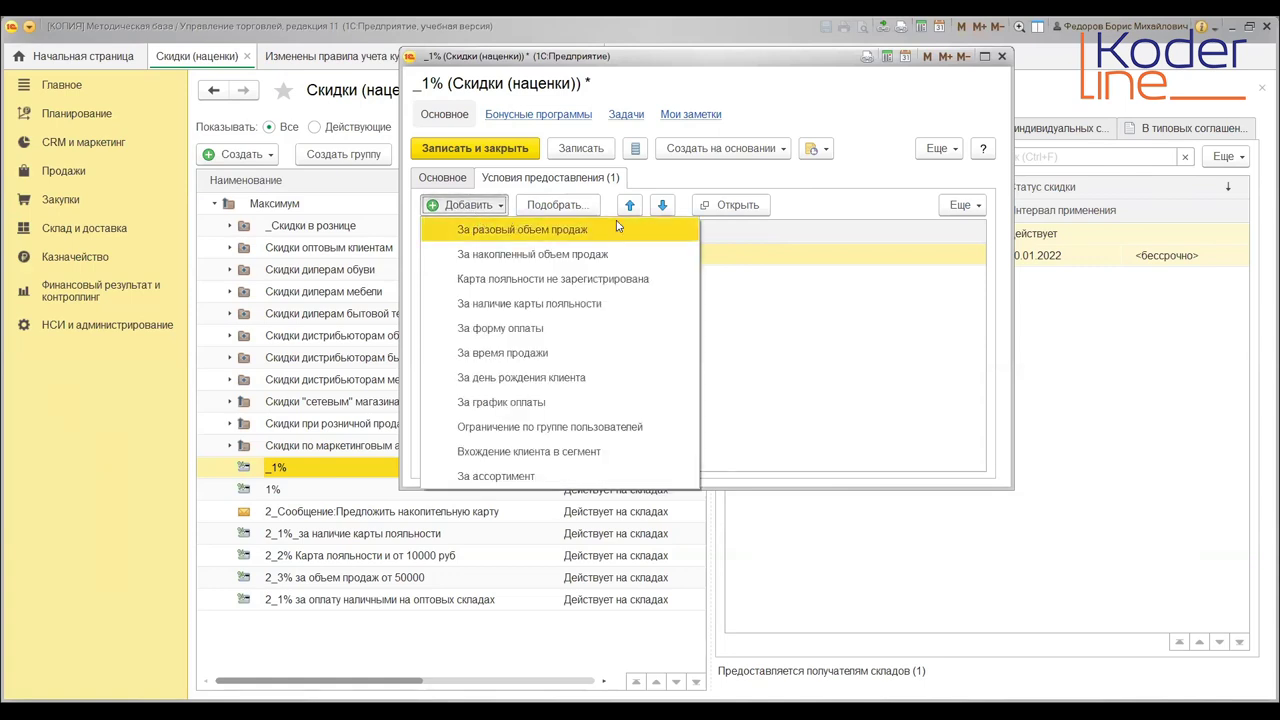
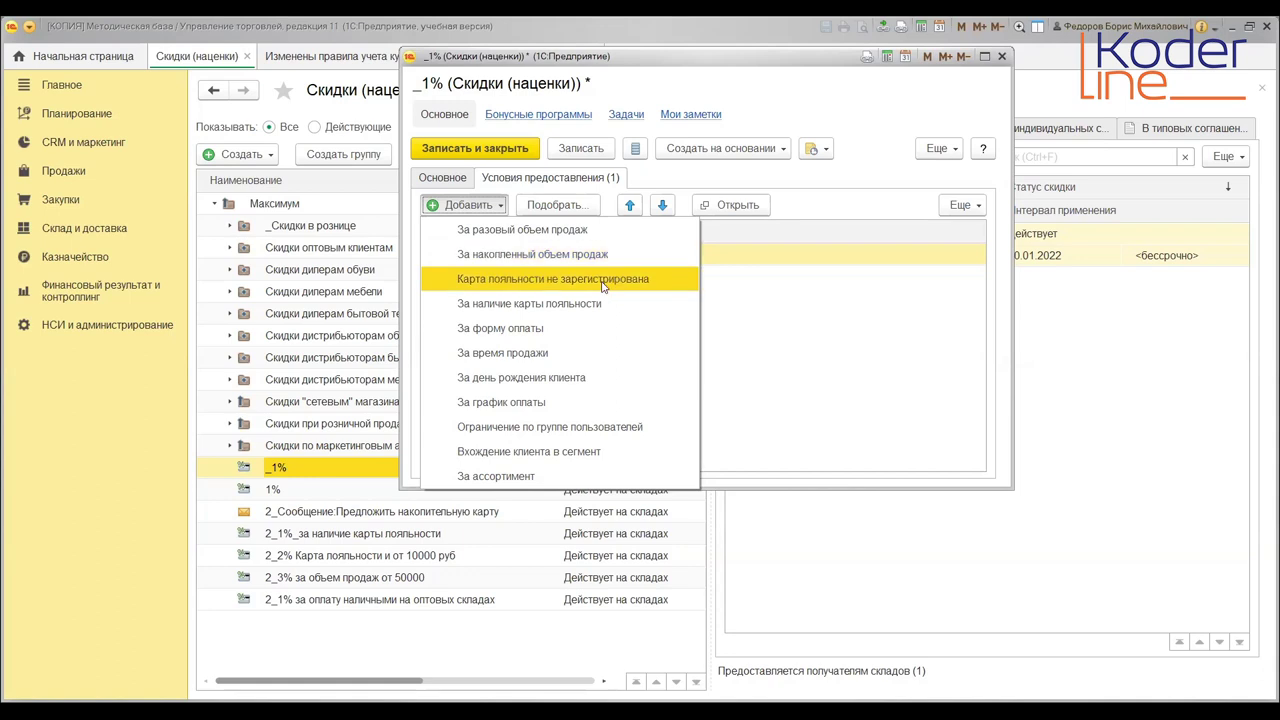
pyautogui.click(441, 176)
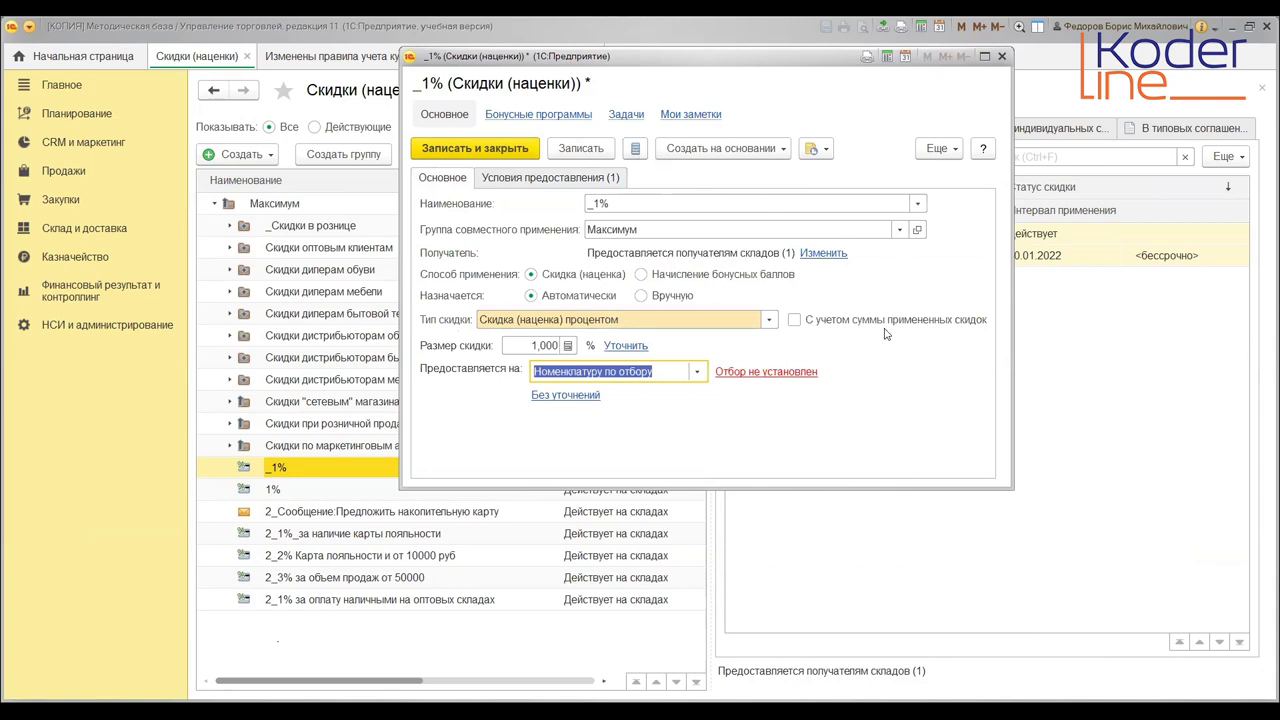
pyautogui.click(1003, 56)
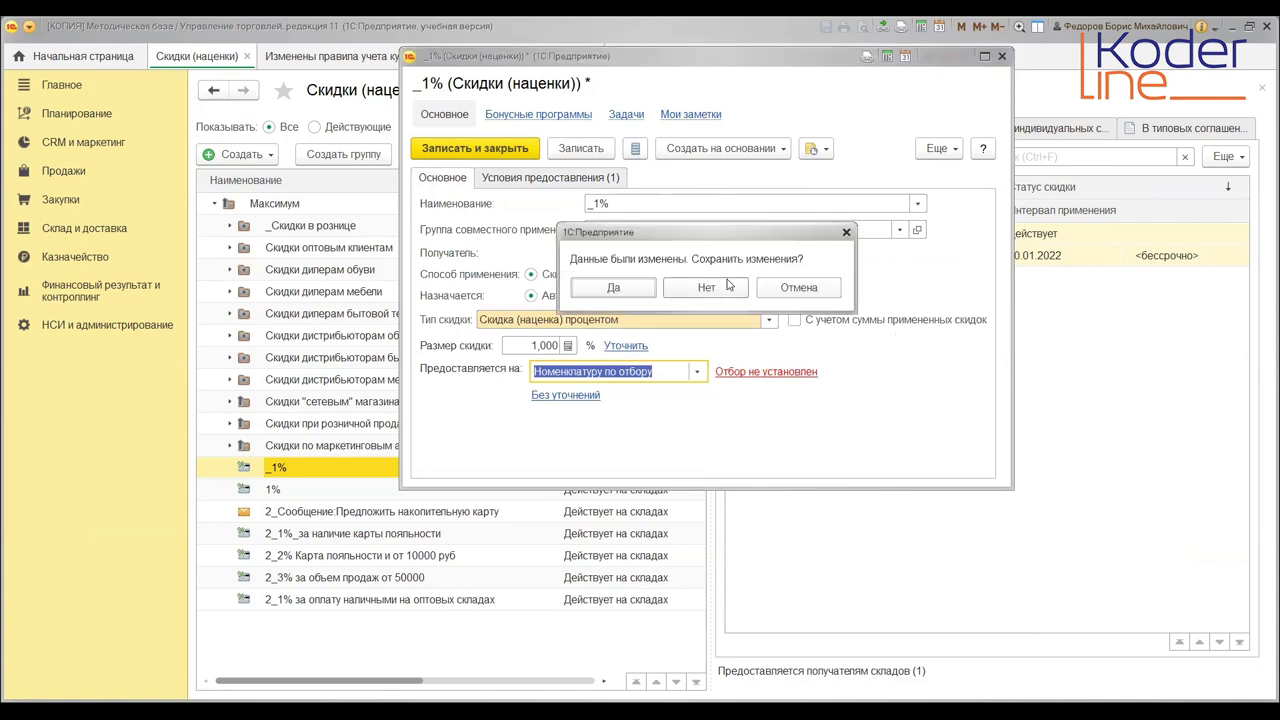
pyautogui.click(727, 286)
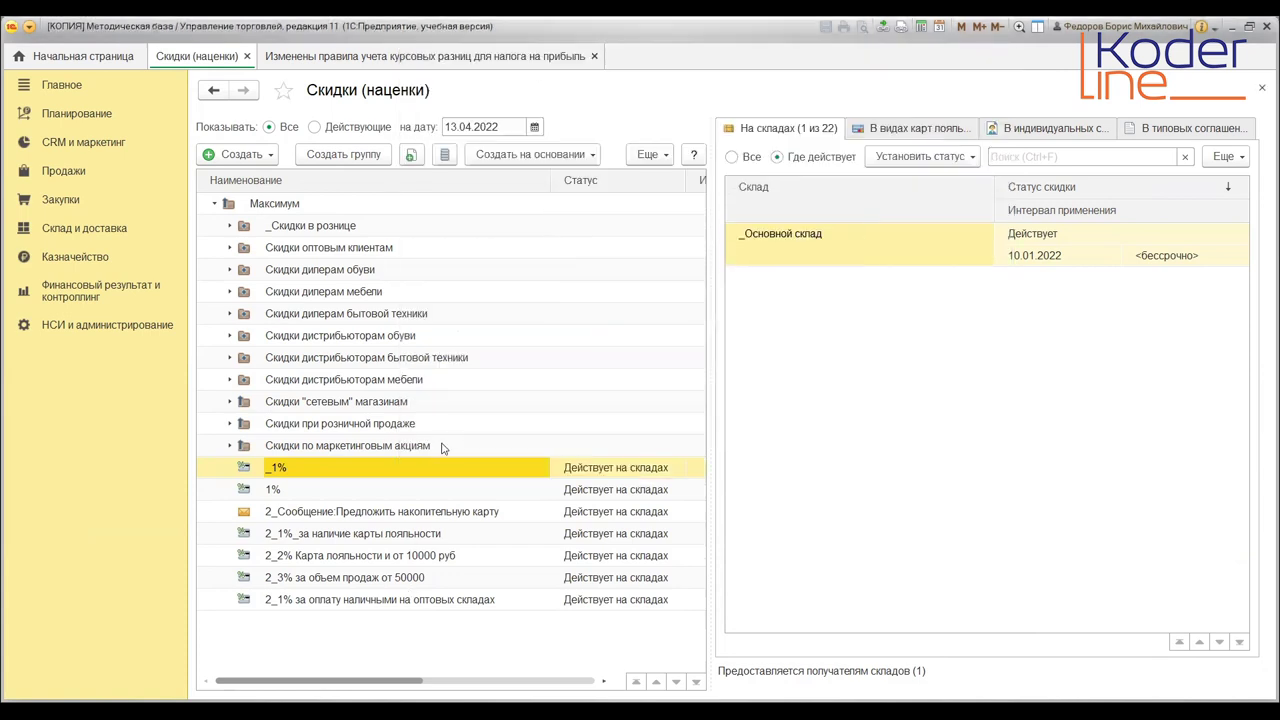
# Review the message text of «2_Сообщение:Предложить накопительную карту», close it, and look through the discount types offered for creation
pyautogui.doubleClick(335, 518)
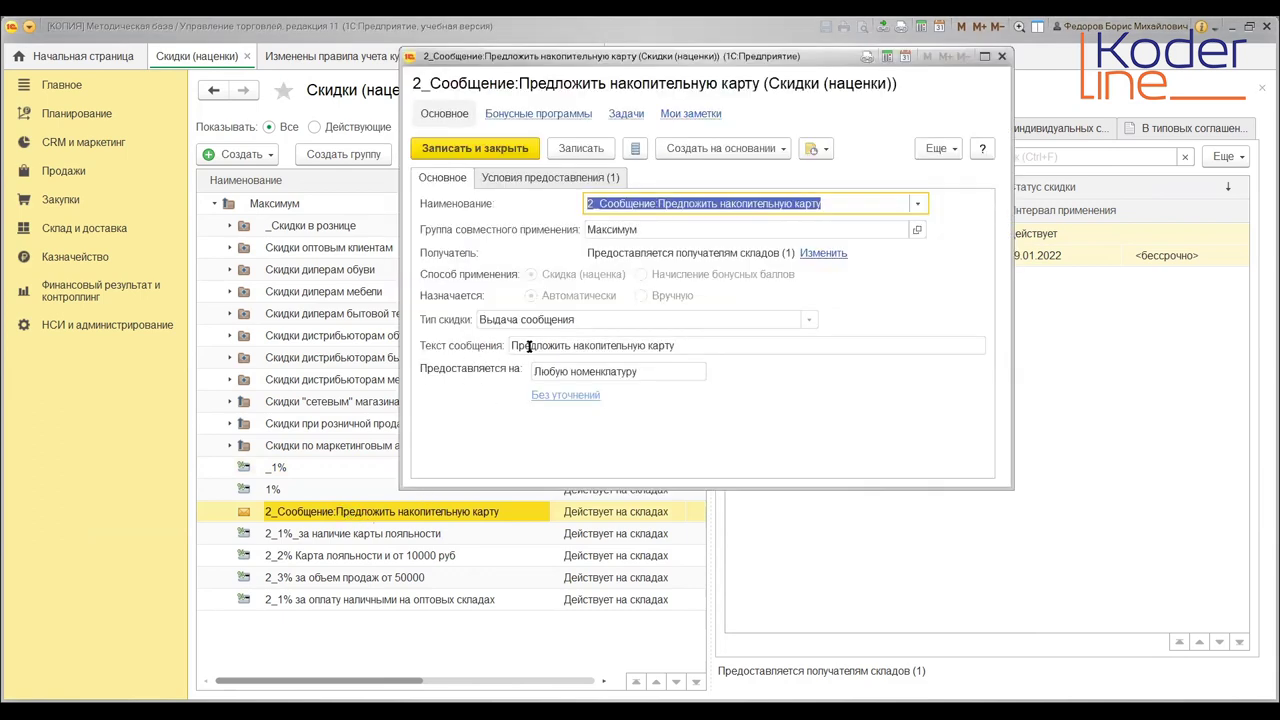
pyautogui.click(574, 345)
pyautogui.click(574, 345)
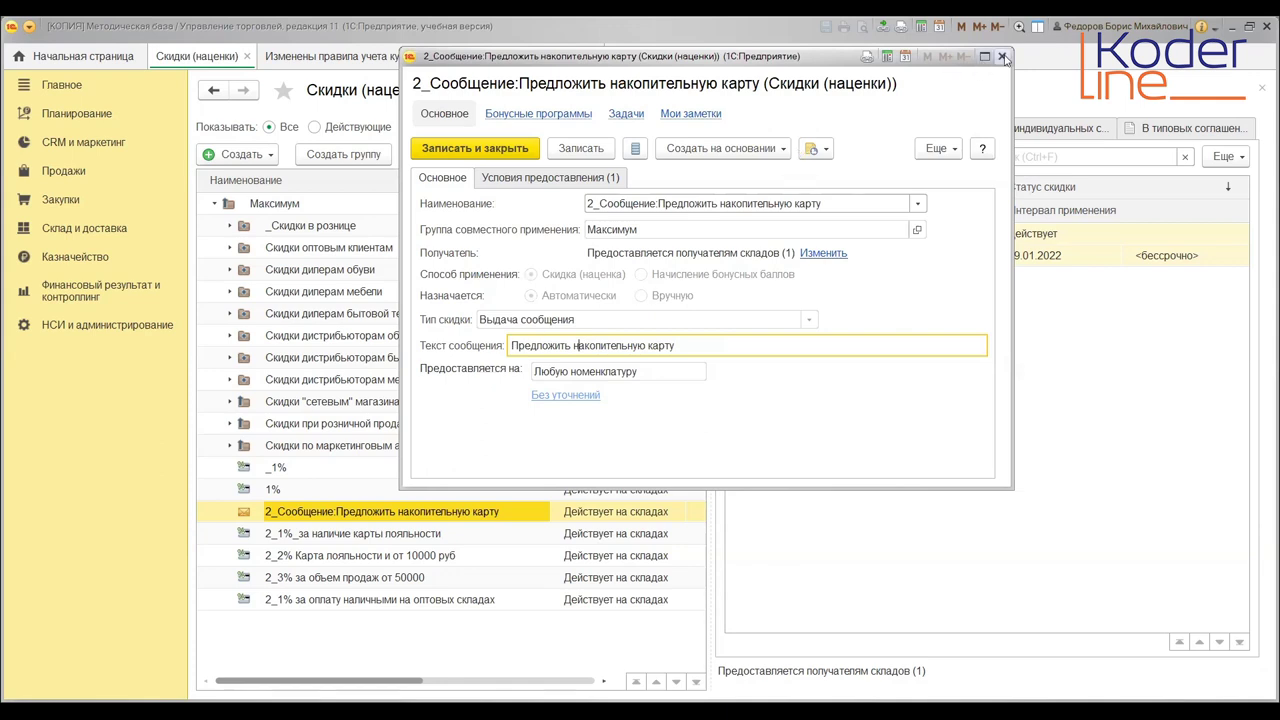
pyautogui.click(393, 187)
pyautogui.click(240, 154)
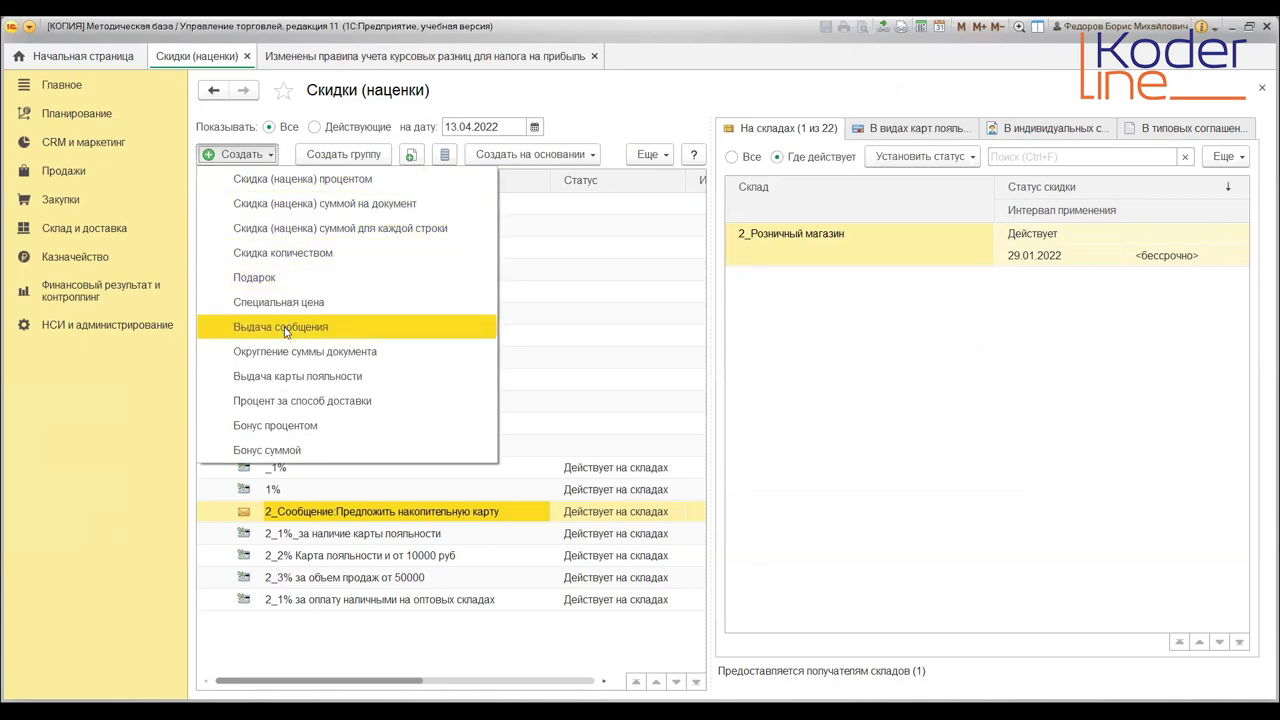
pyautogui.click(660, 360)
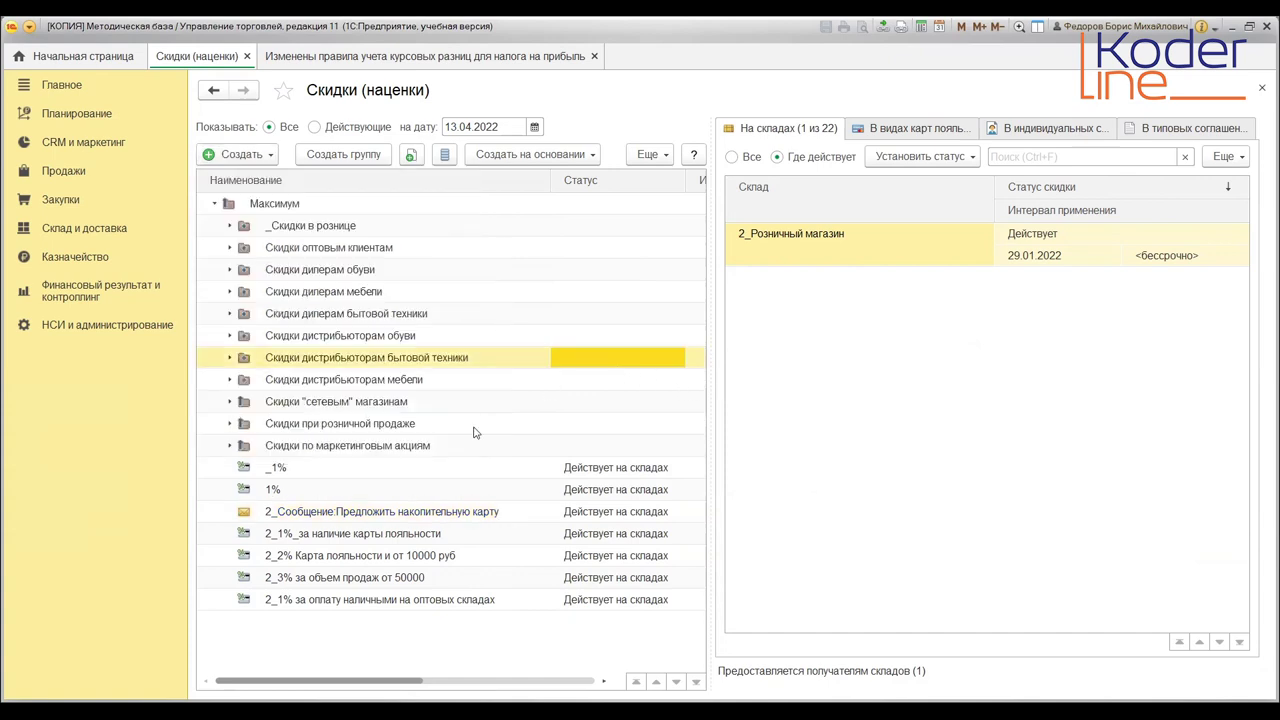
# Reopen «2_Сообщение:Предложить накопительную карту», review its message text, eligible items and provision condition, and close it unchanged
pyautogui.click(363, 514)
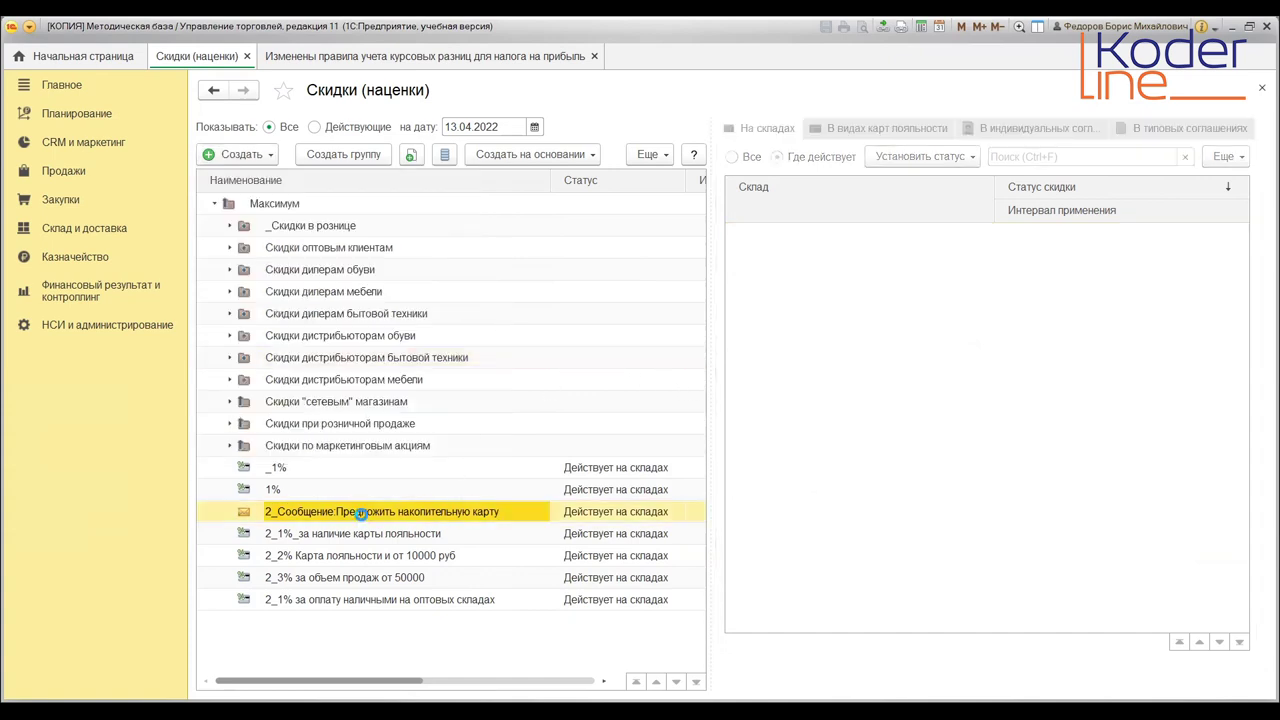
pyautogui.doubleClick(361, 513)
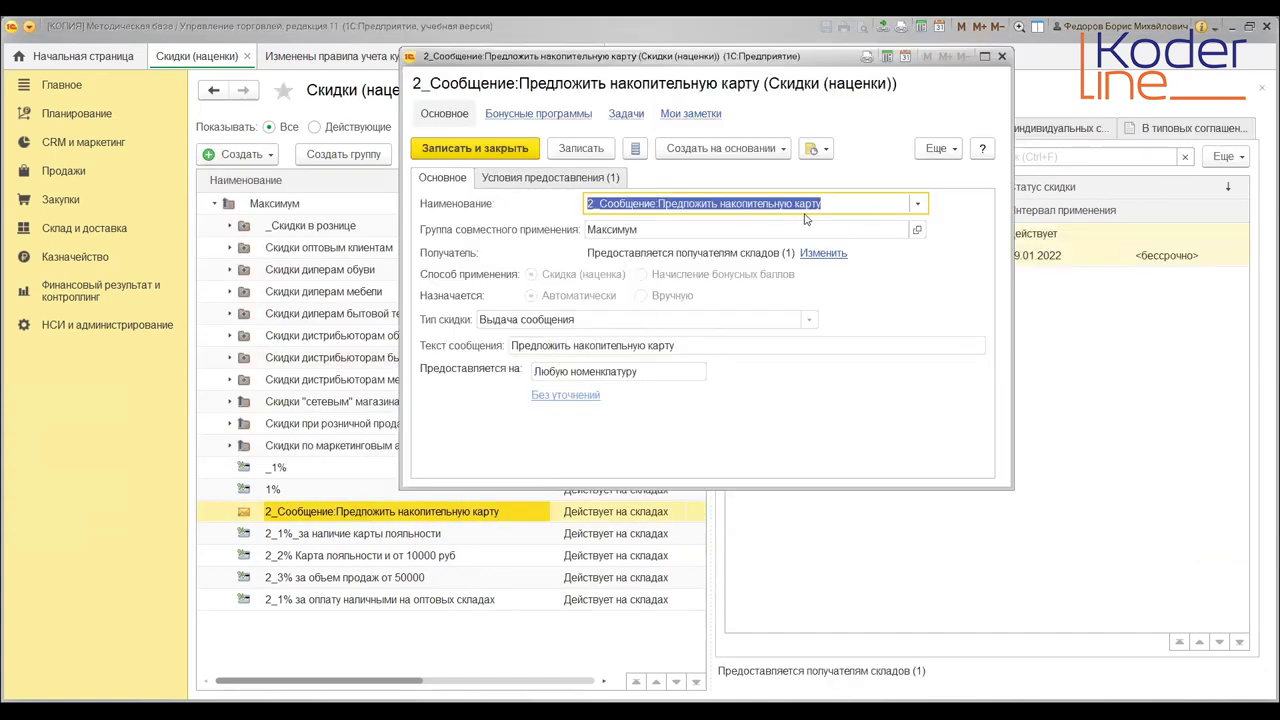
pyautogui.click(691, 347)
pyautogui.click(691, 347)
pyautogui.click(646, 375)
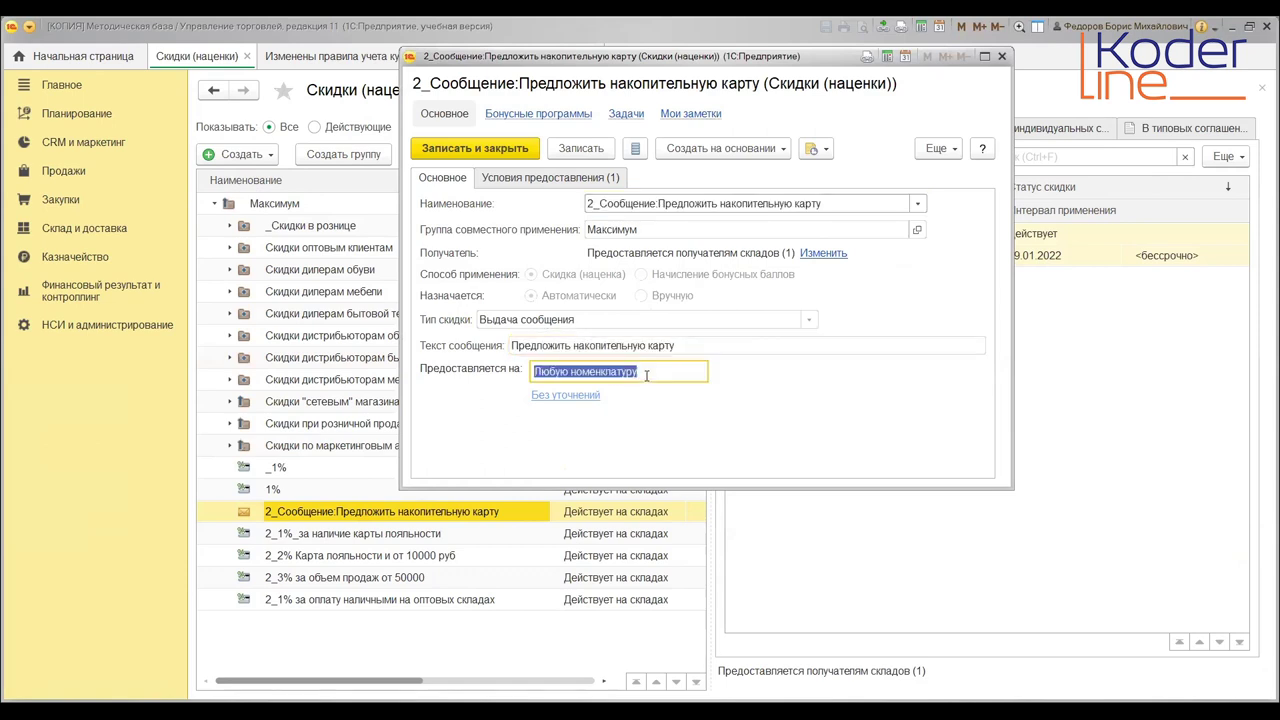
pyautogui.click(661, 368)
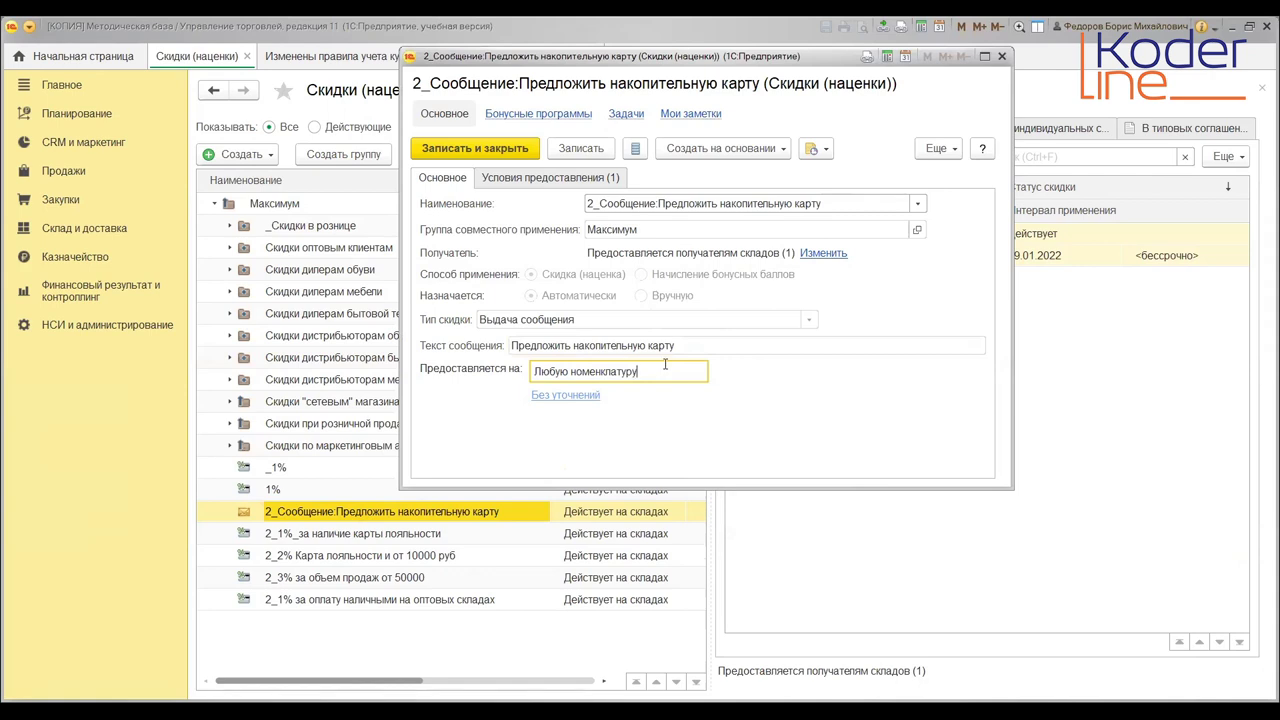
pyautogui.click(590, 180)
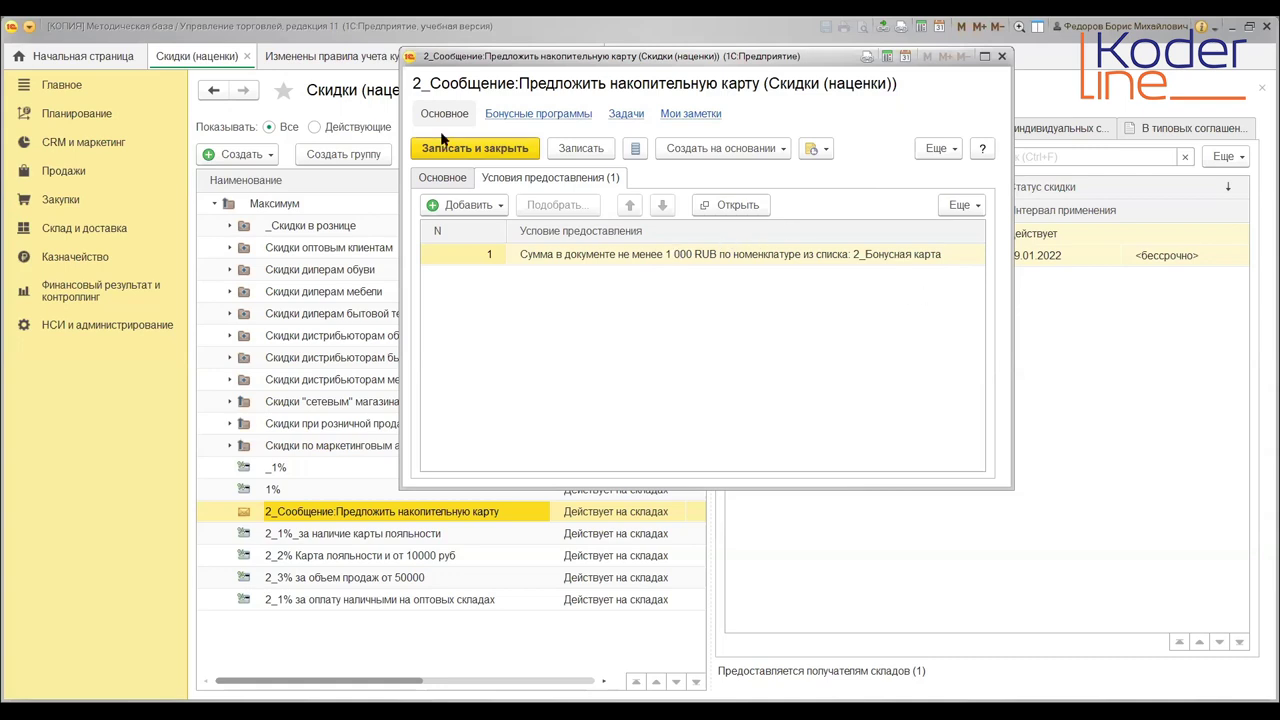
pyautogui.click(452, 177)
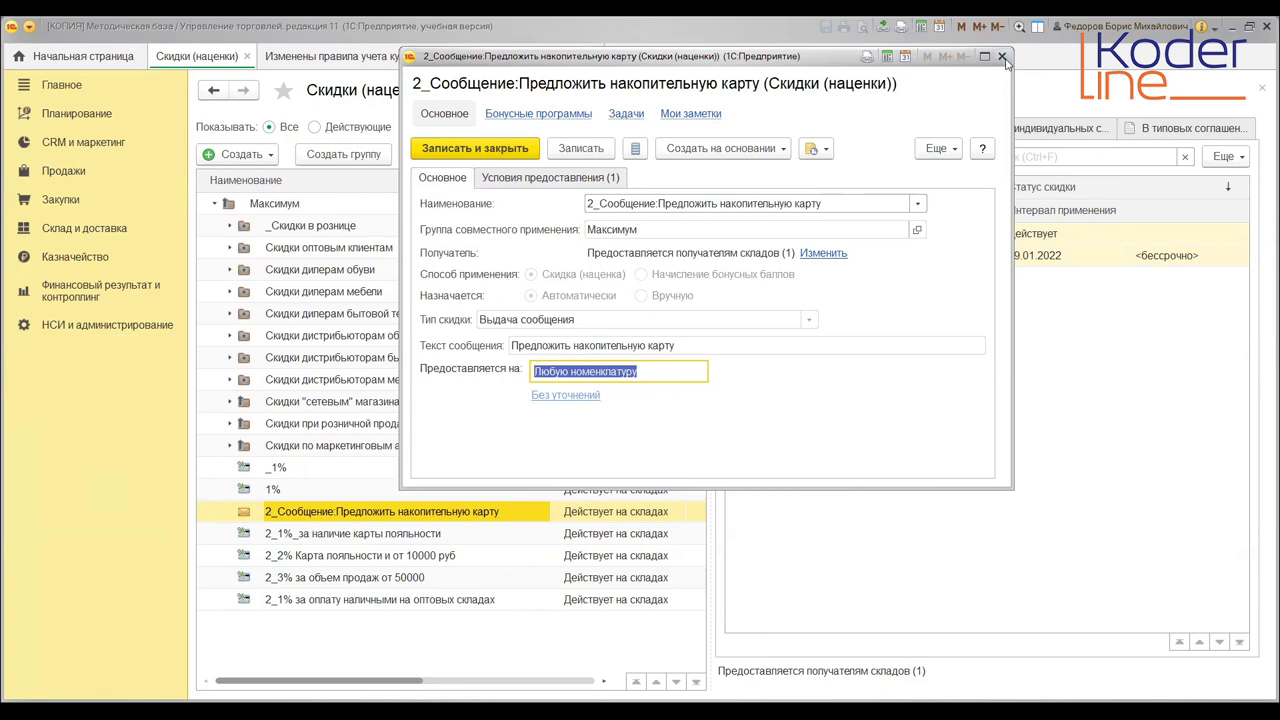
pyautogui.press('Escape')
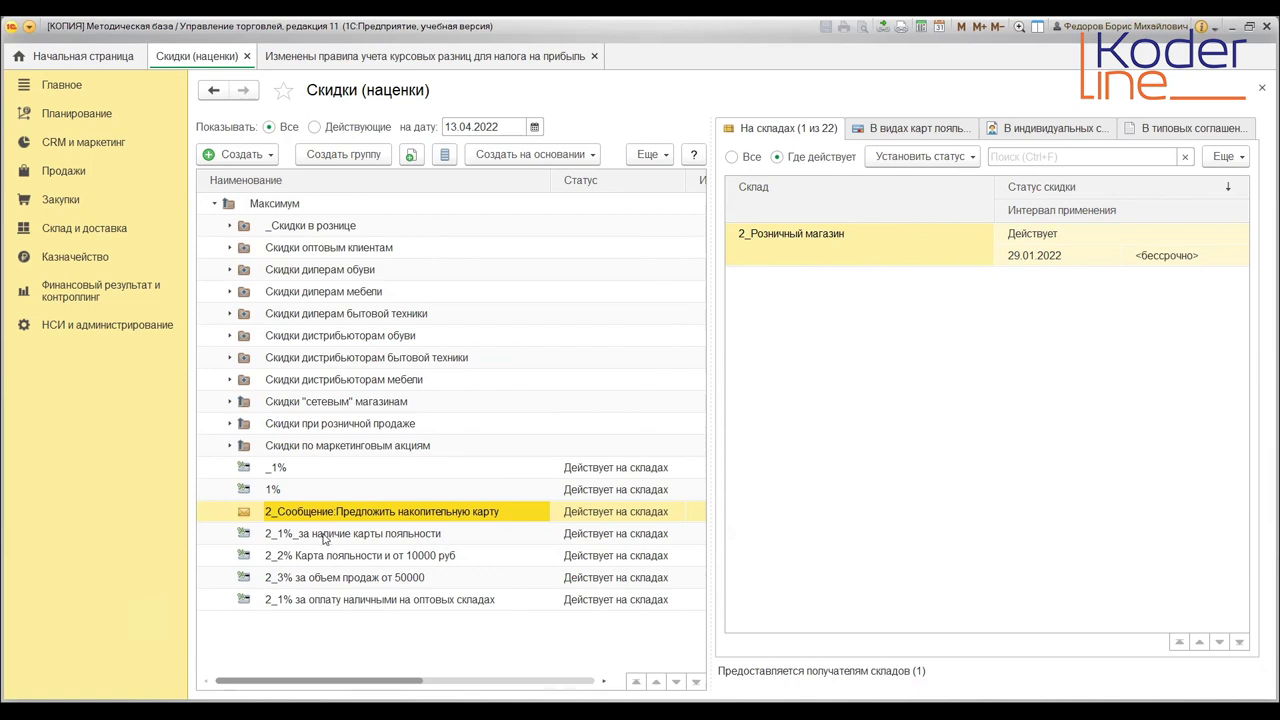
# Review the size and provision condition of the «2_1%_за наличие карты лояльности» discount and open the condition's details
pyautogui.click(322, 535)
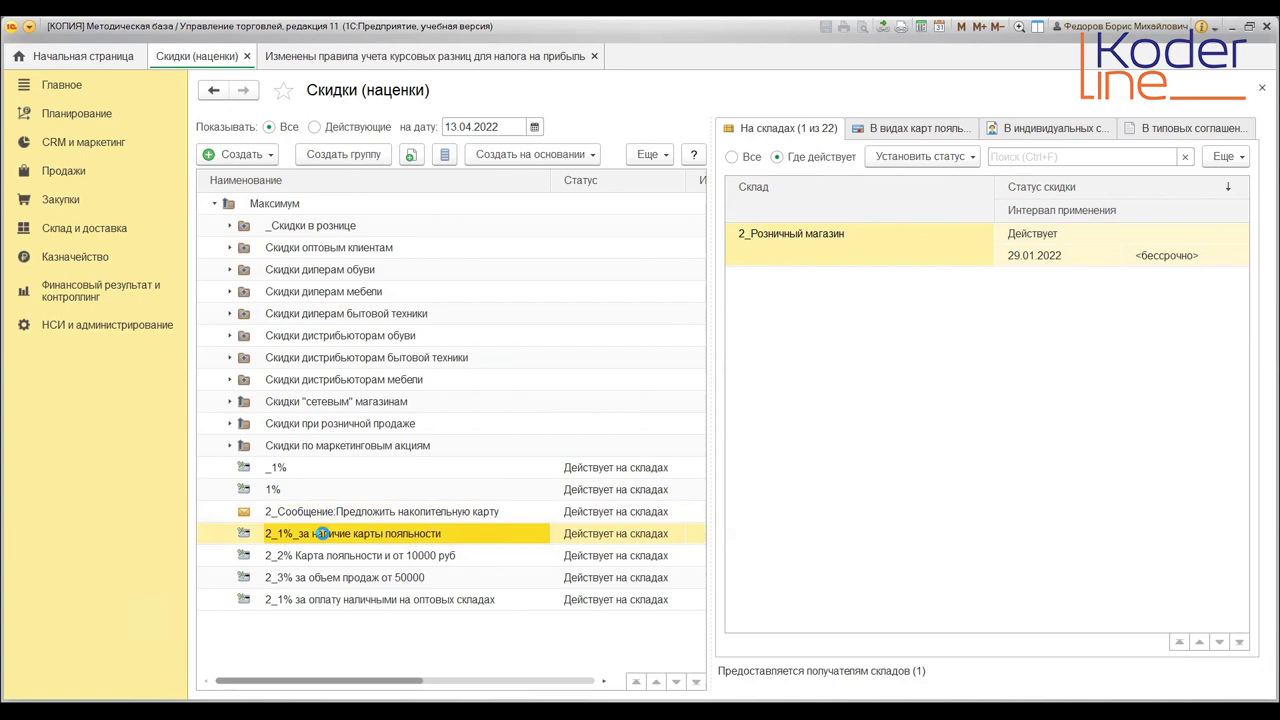
pyautogui.doubleClick(322, 535)
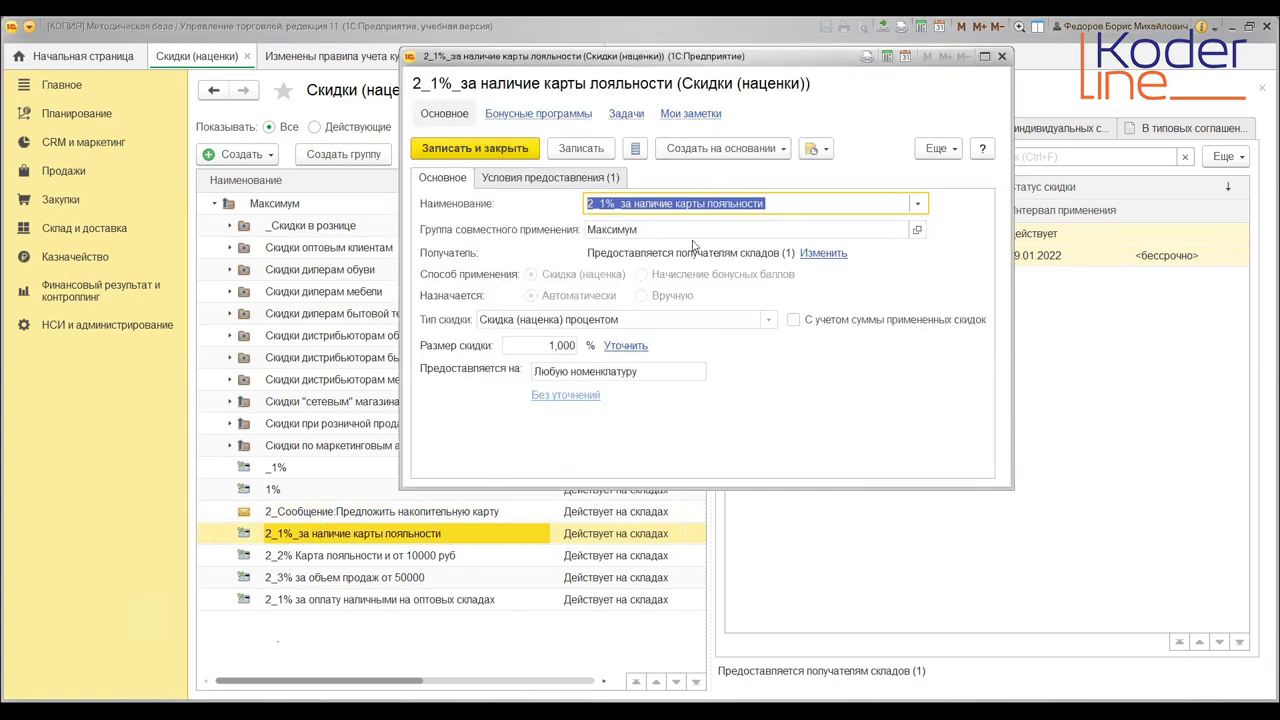
pyautogui.click(551, 350)
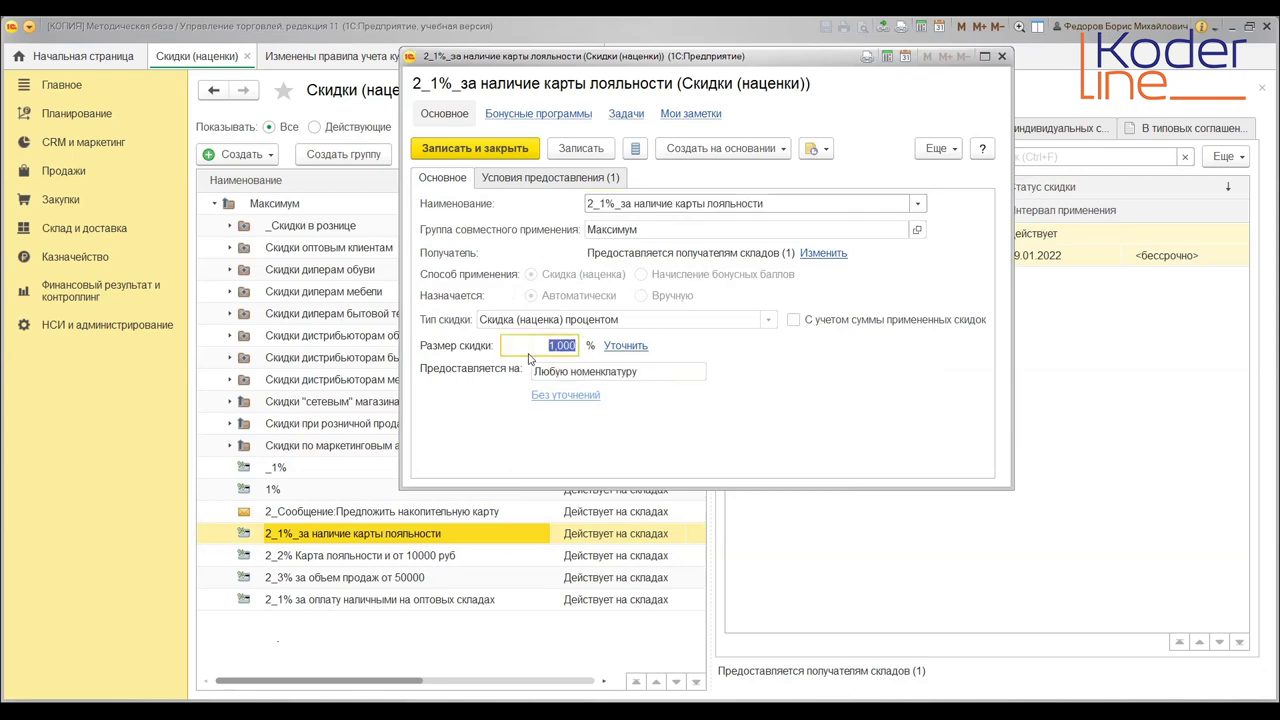
pyautogui.click(549, 178)
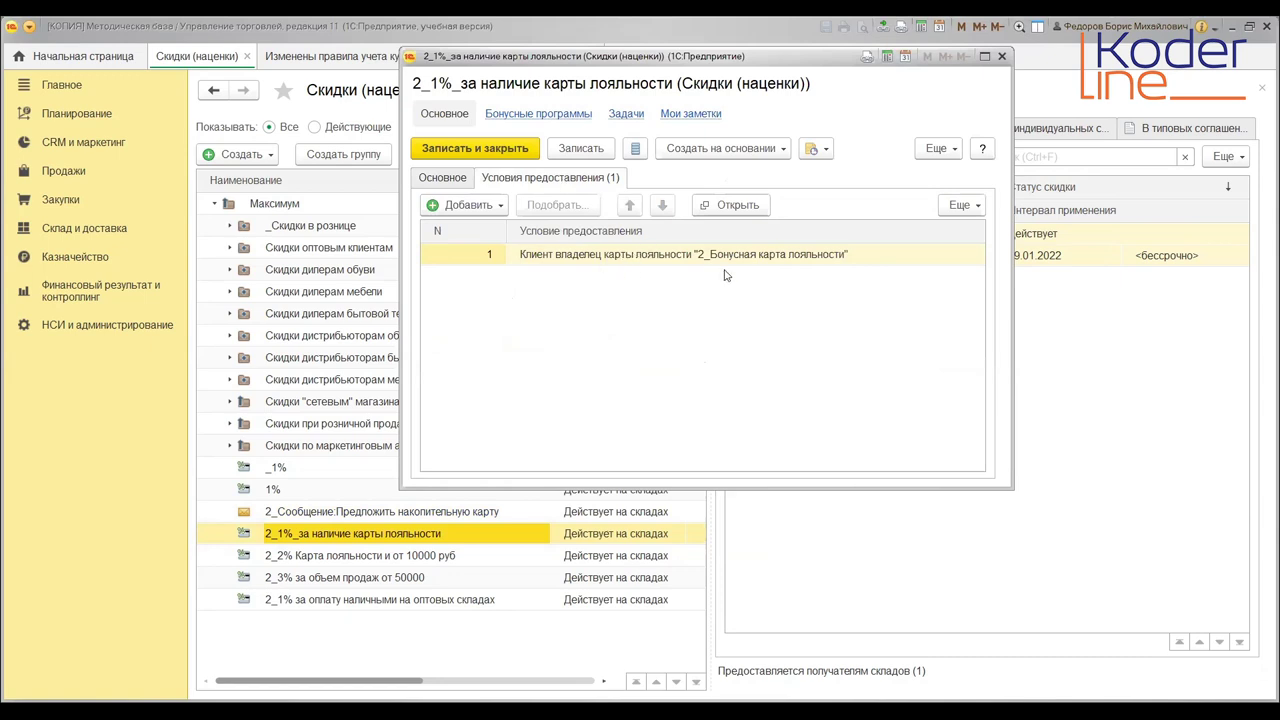
pyautogui.click(637, 255)
pyautogui.doubleClick(637, 254)
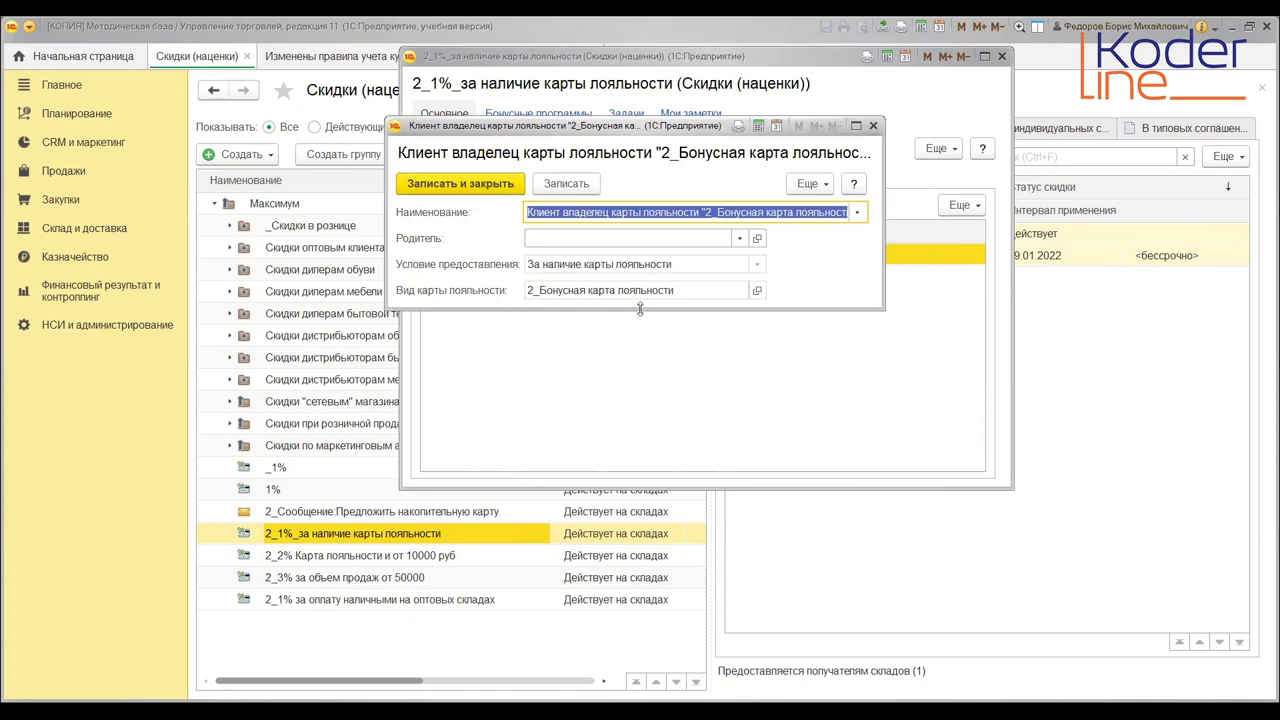
# Open the loyalty card type linked to the condition and examine its discounts, card code templates and comment
pyautogui.click(755, 290)
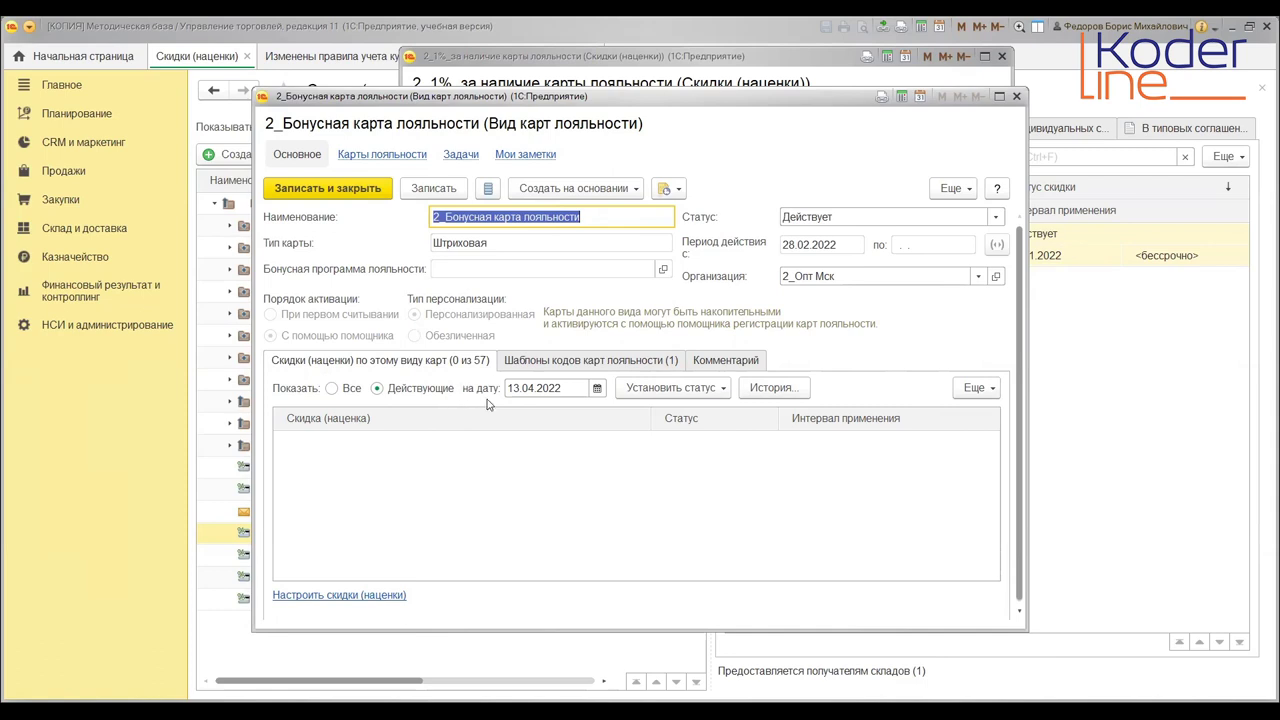
pyautogui.click(548, 358)
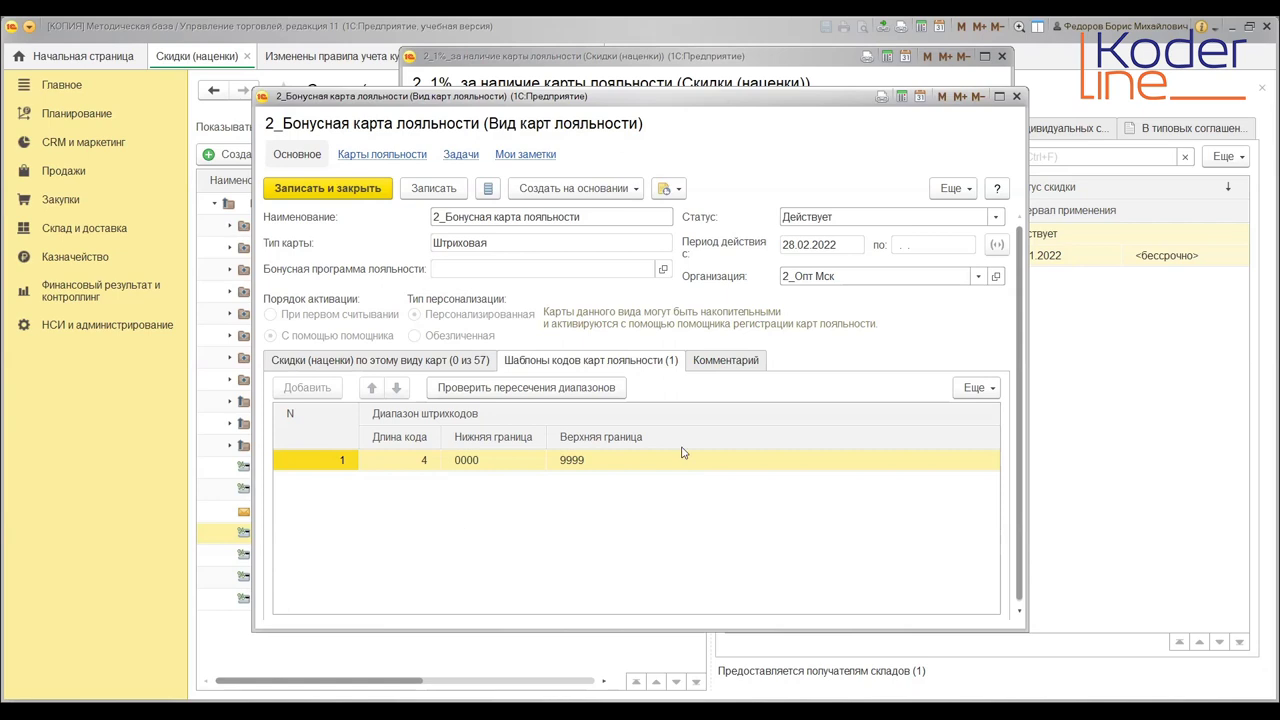
pyautogui.click(710, 364)
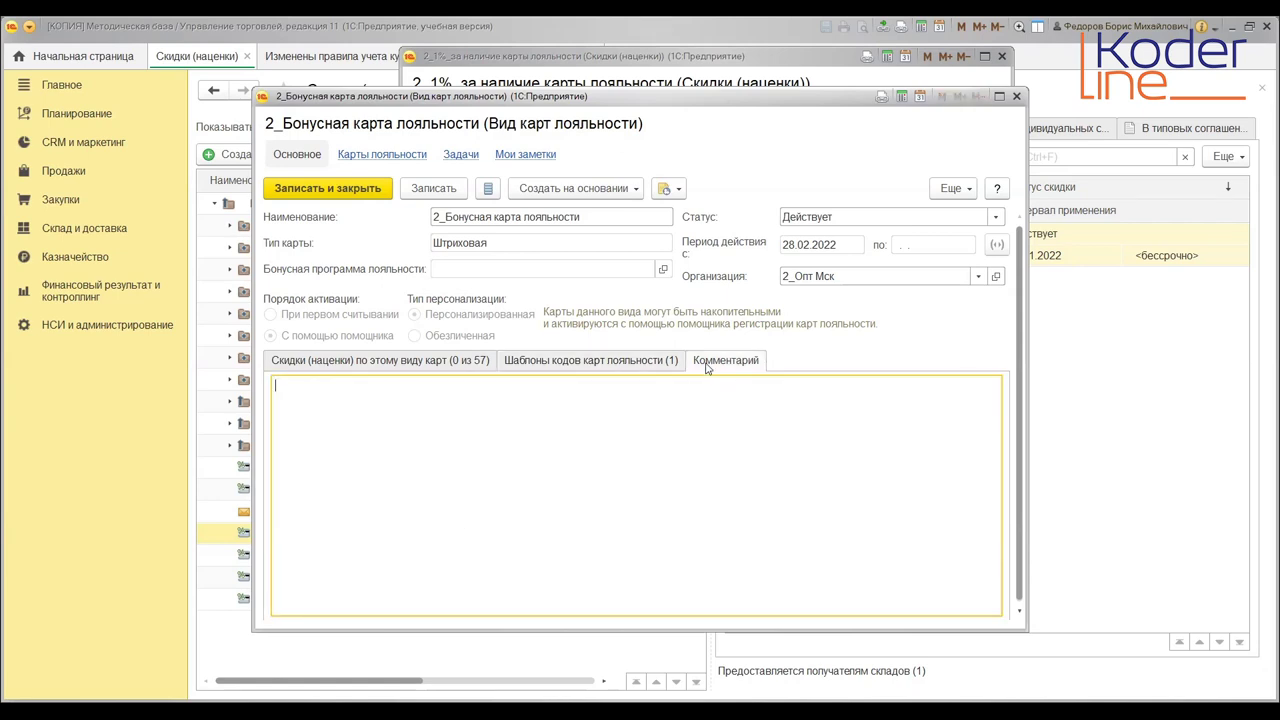
pyautogui.click(569, 364)
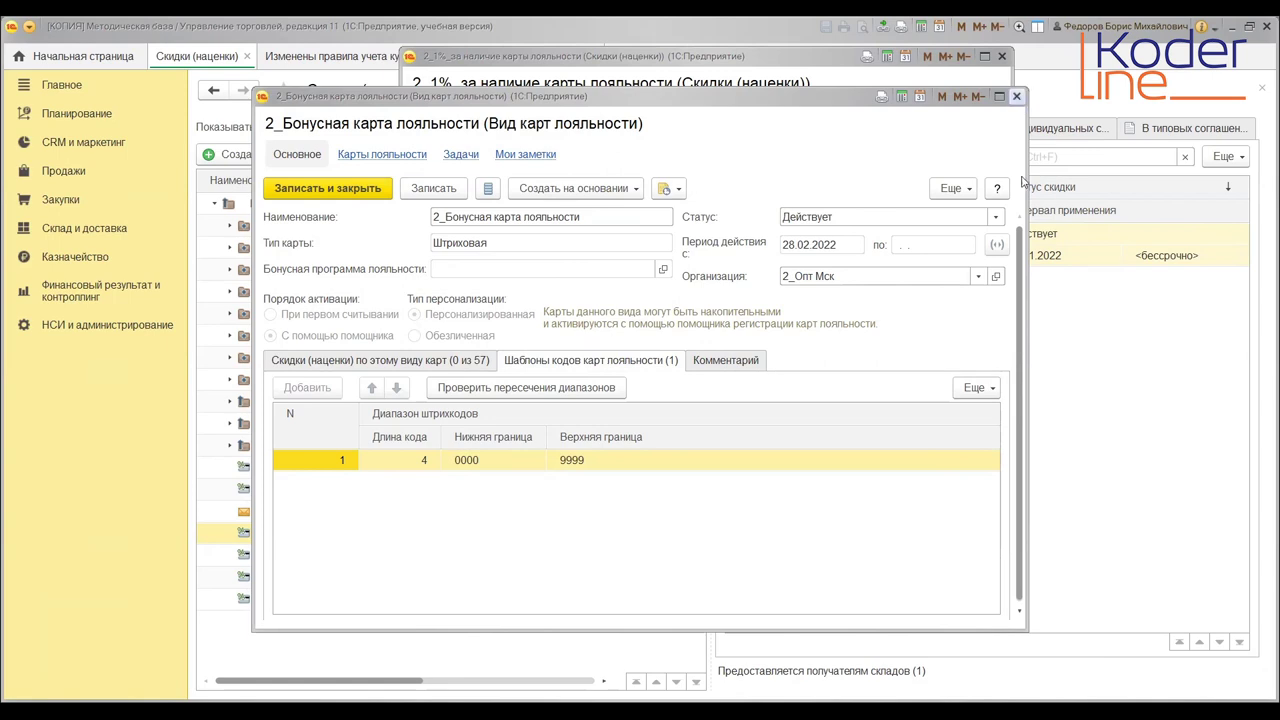
# Close the loyalty card type, the provision condition and the «2_1%_за наличие карты лояльности» discount without changes
pyautogui.click(1016, 97)
pyautogui.click(874, 128)
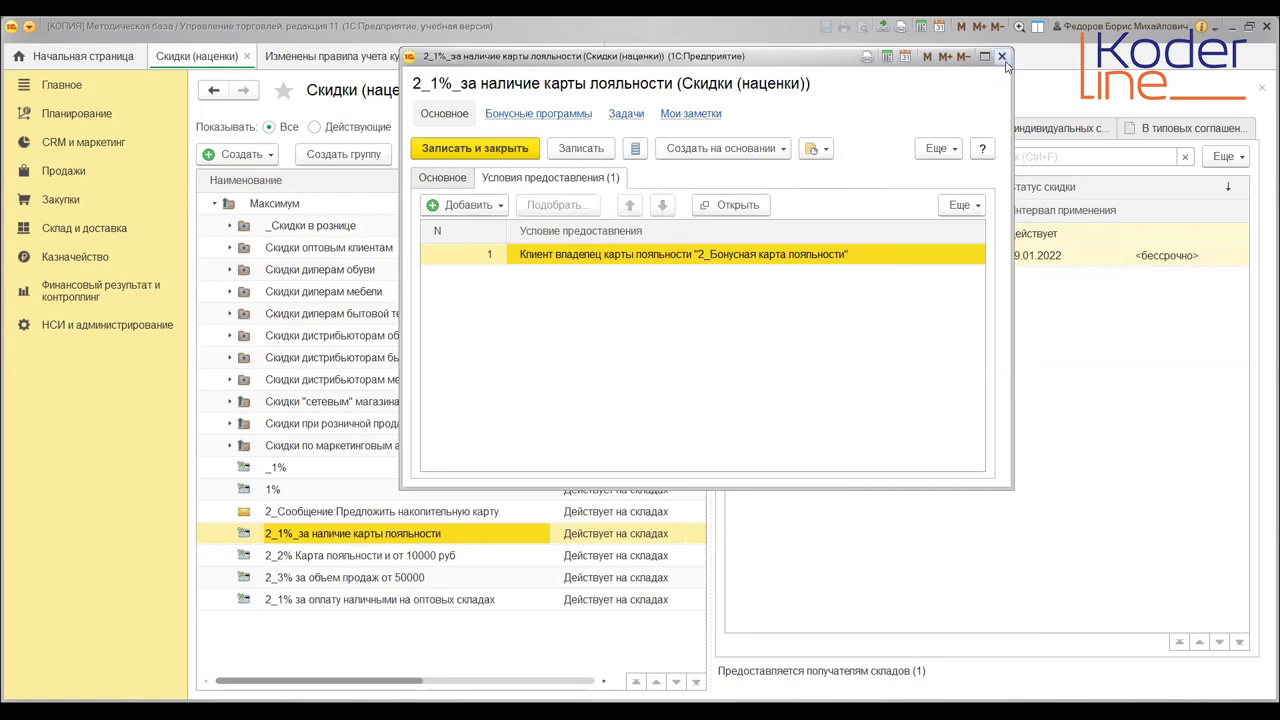
pyautogui.click(1002, 57)
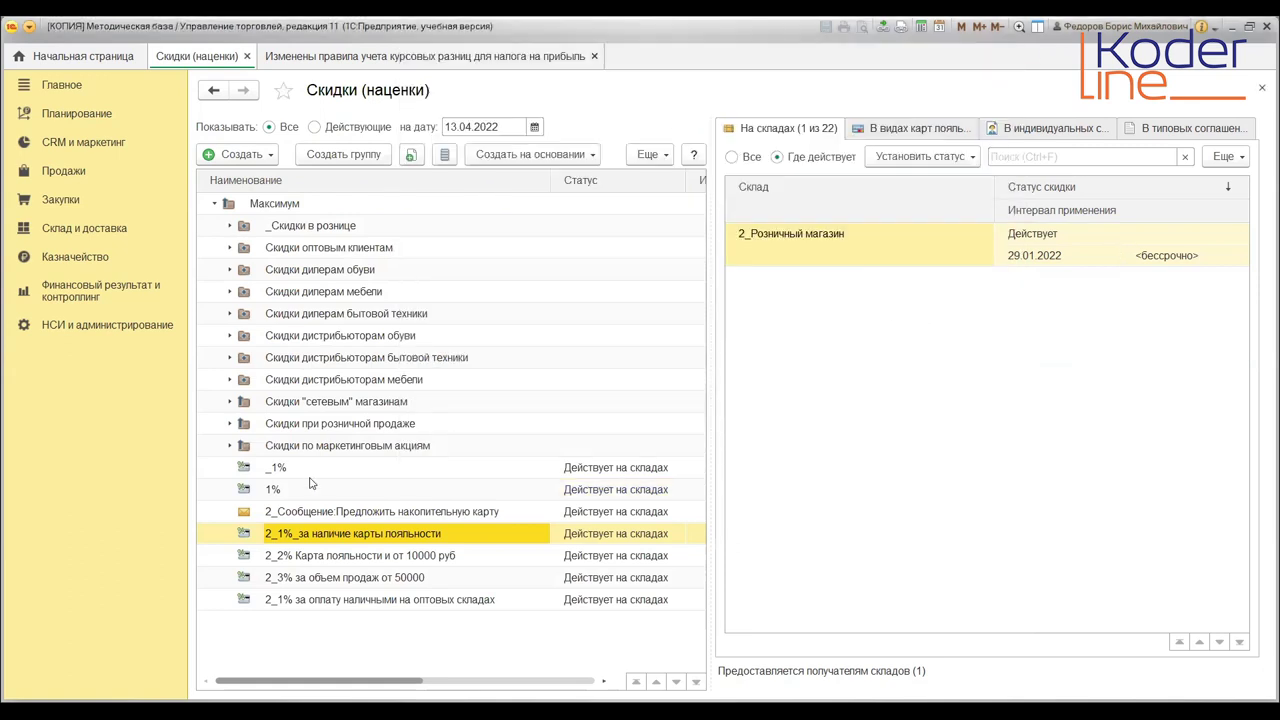
# Open the «2_2% Карта лояльности и от 10000 руб» discount, review its size and both provision conditions, and close it unchanged
pyautogui.click(354, 603)
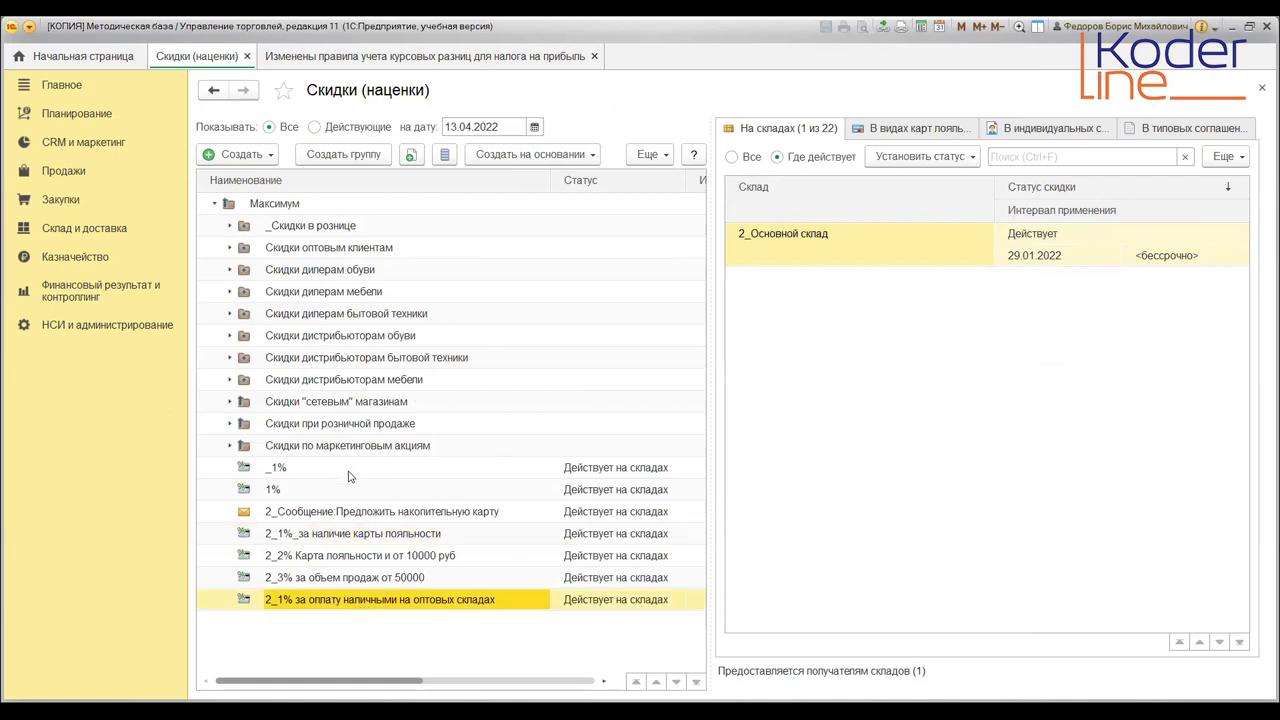
pyautogui.click(353, 556)
pyautogui.doubleClick(353, 556)
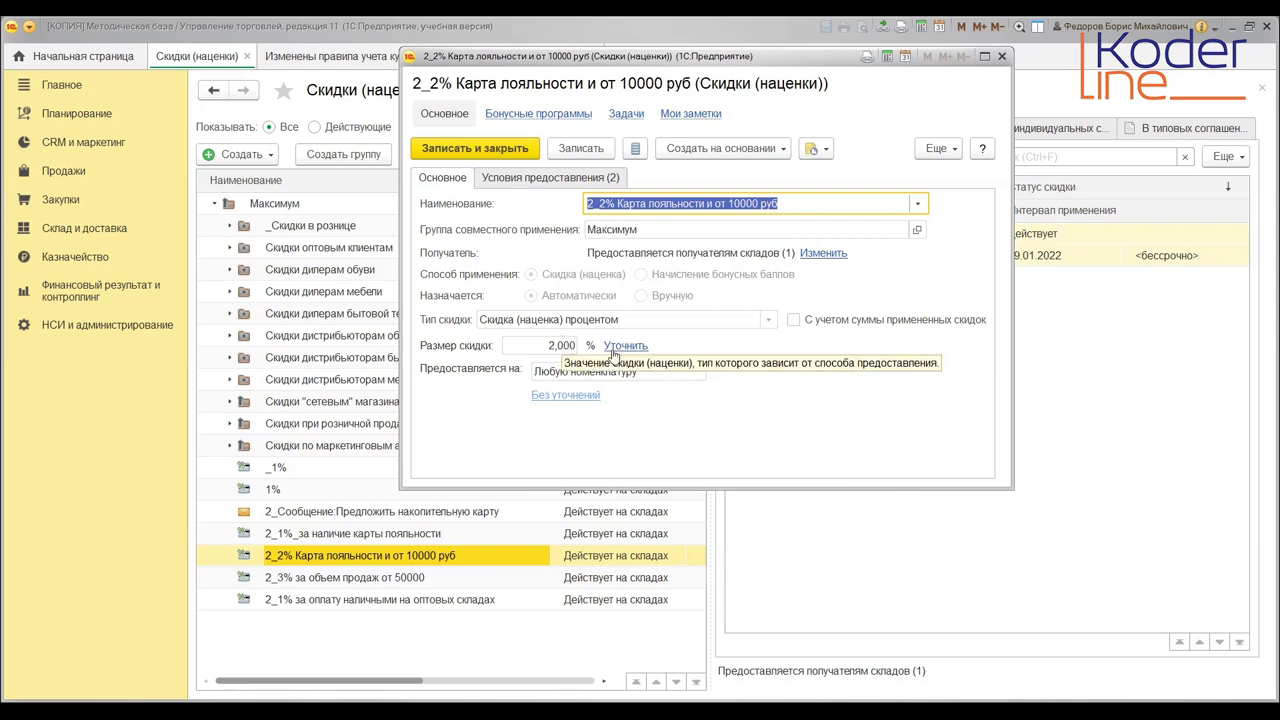
pyautogui.click(545, 180)
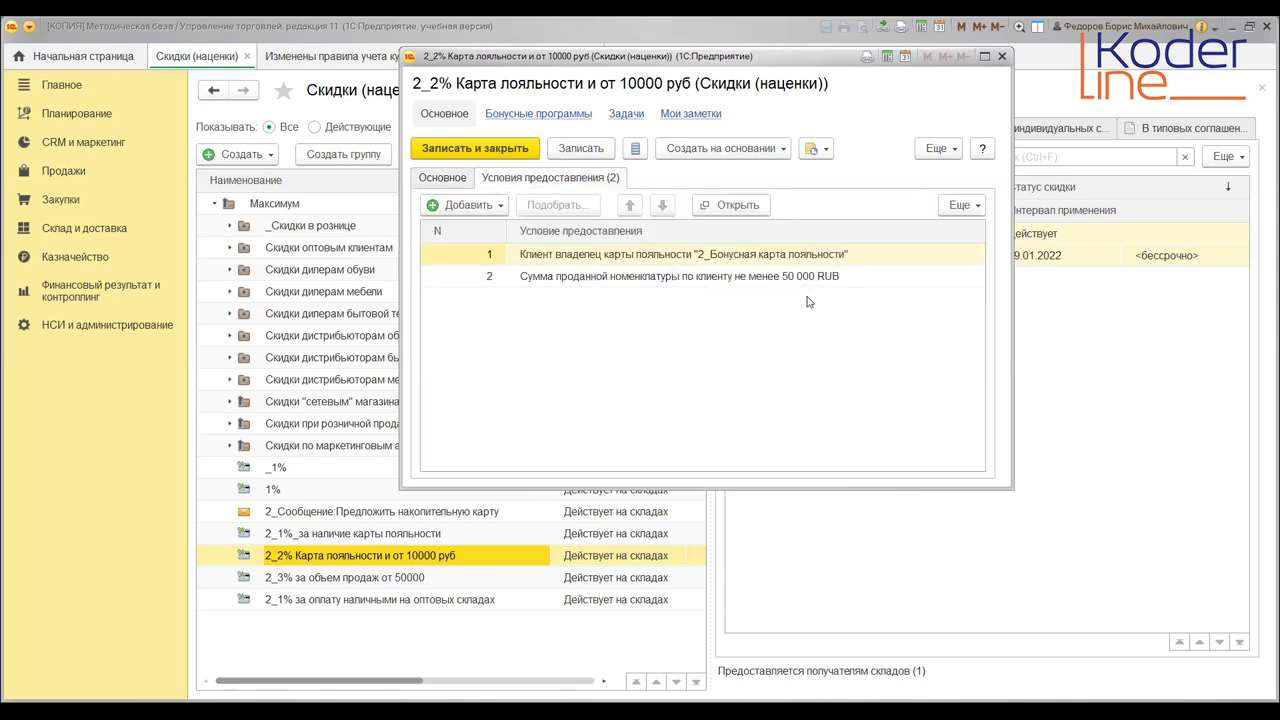
pyautogui.click(617, 284)
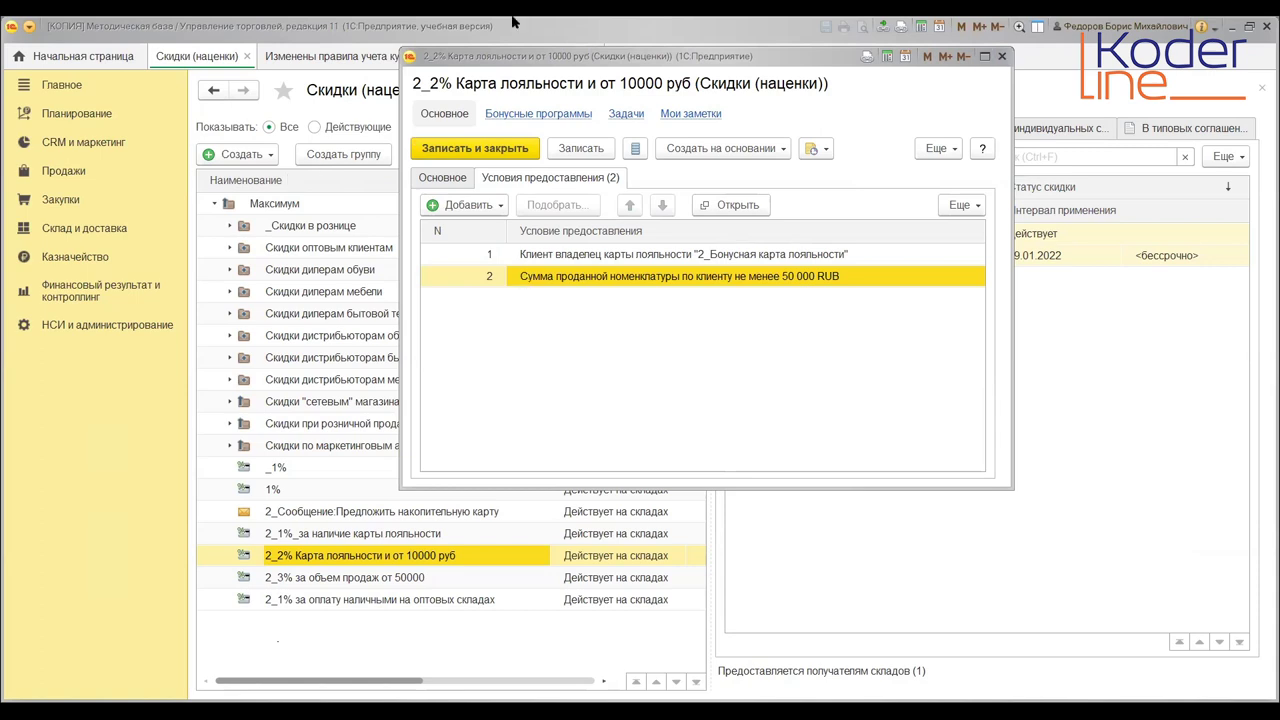
pyautogui.click(1003, 57)
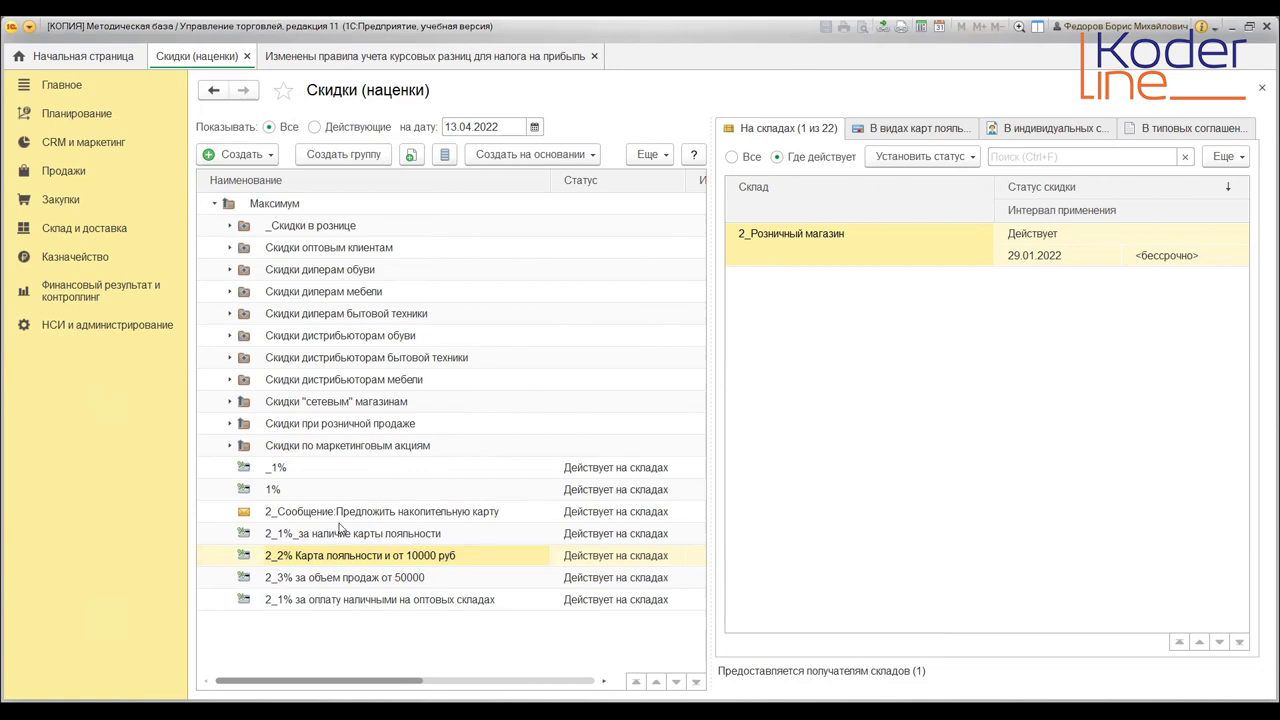
# List all warehouses for the «2_1%_за наличие карты лояльности» discount, and collapse and re-expand the «Максимум» group
pyautogui.click(307, 538)
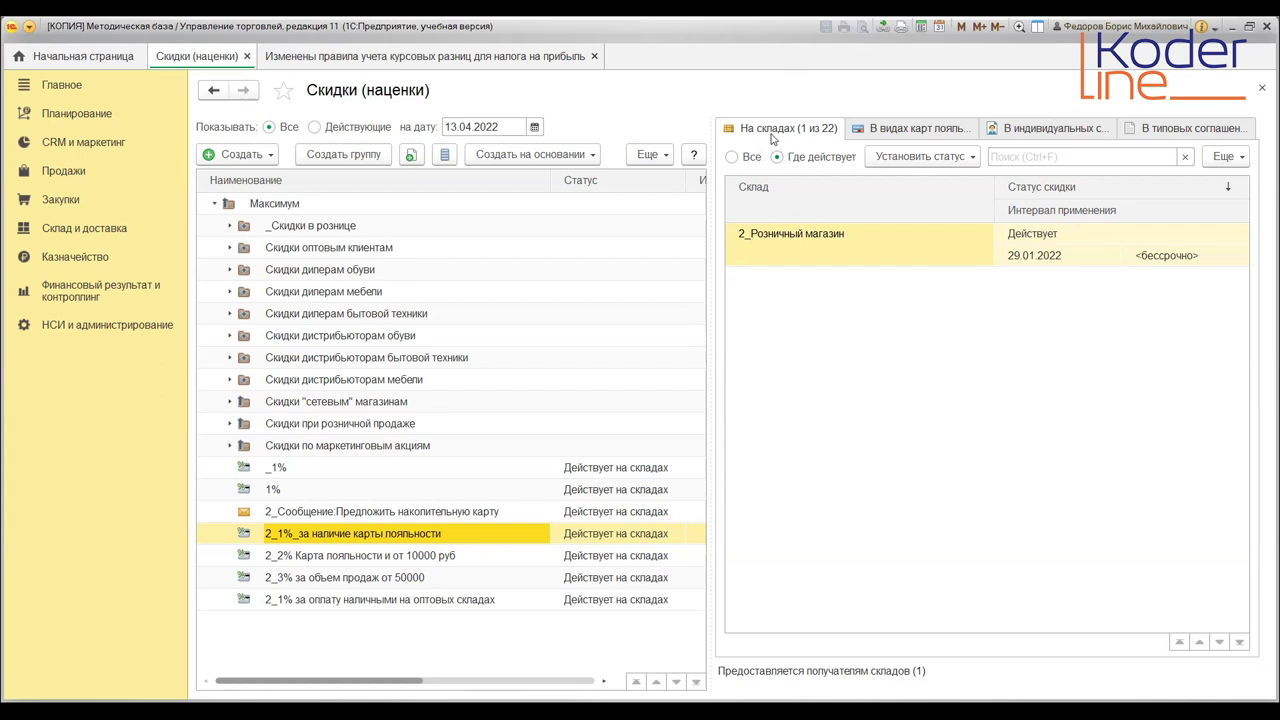
pyautogui.click(733, 157)
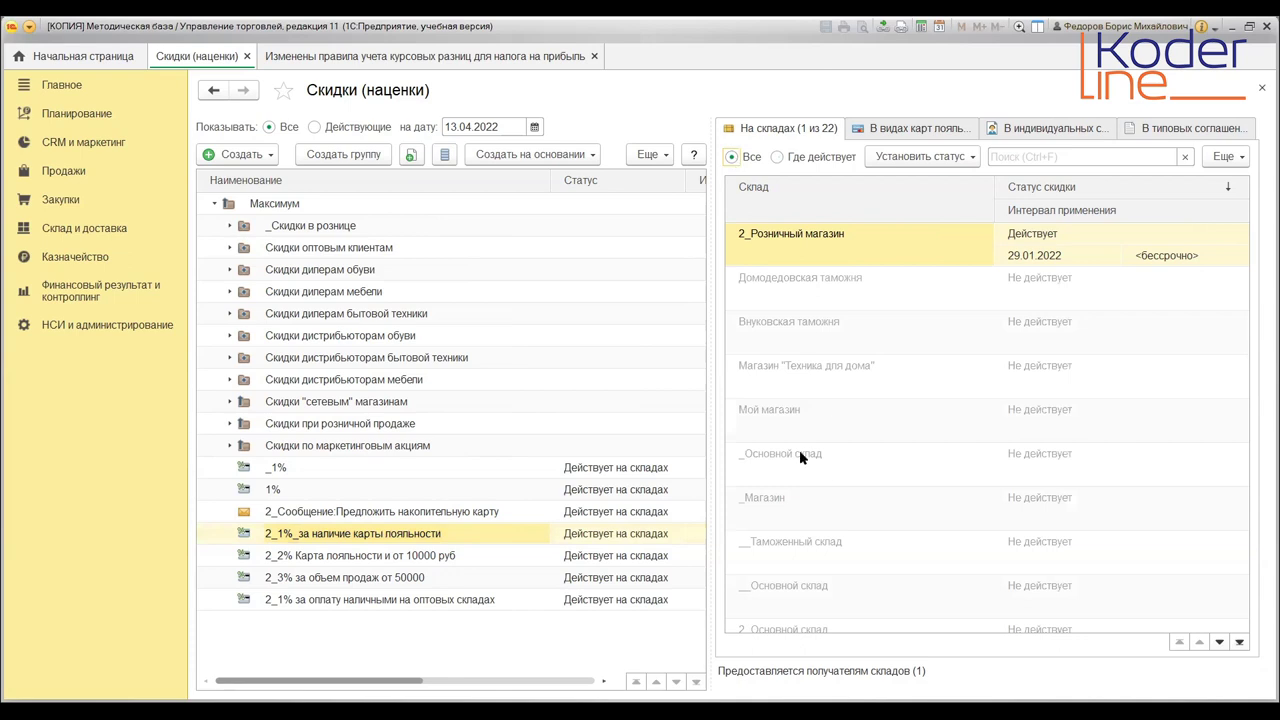
pyautogui.click(393, 536)
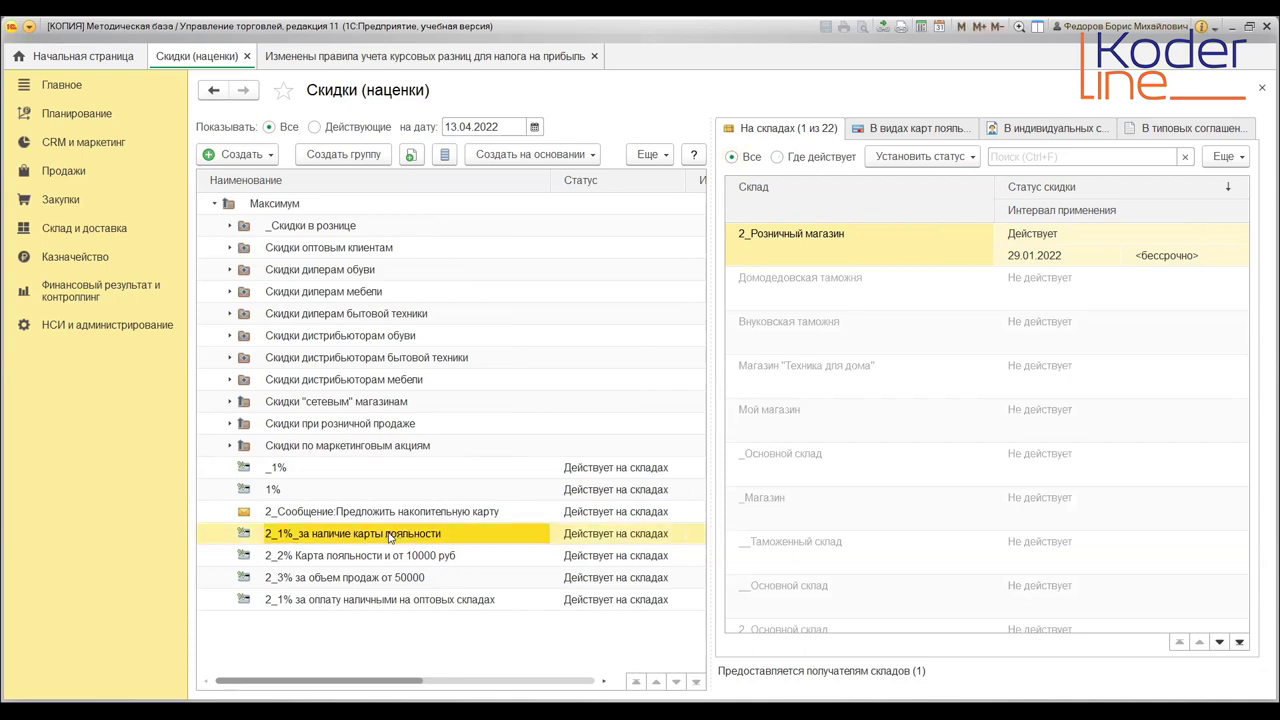
pyautogui.click(297, 208)
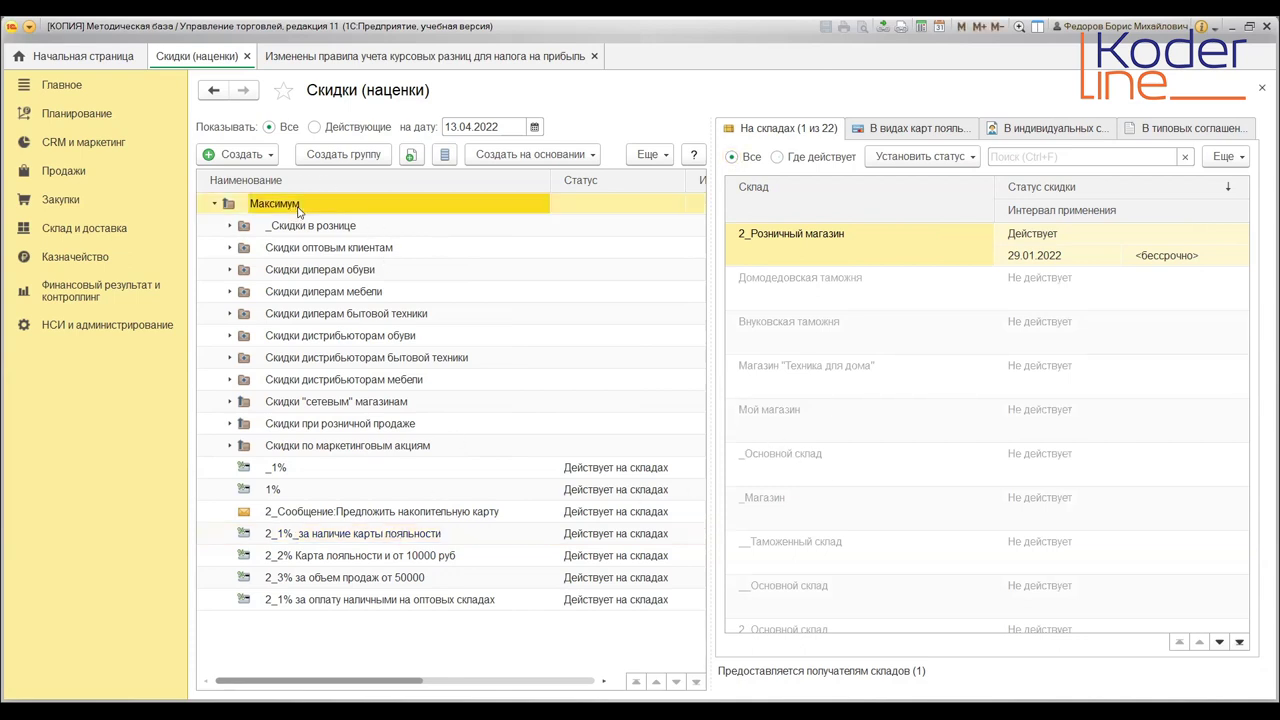
pyautogui.press('Left')
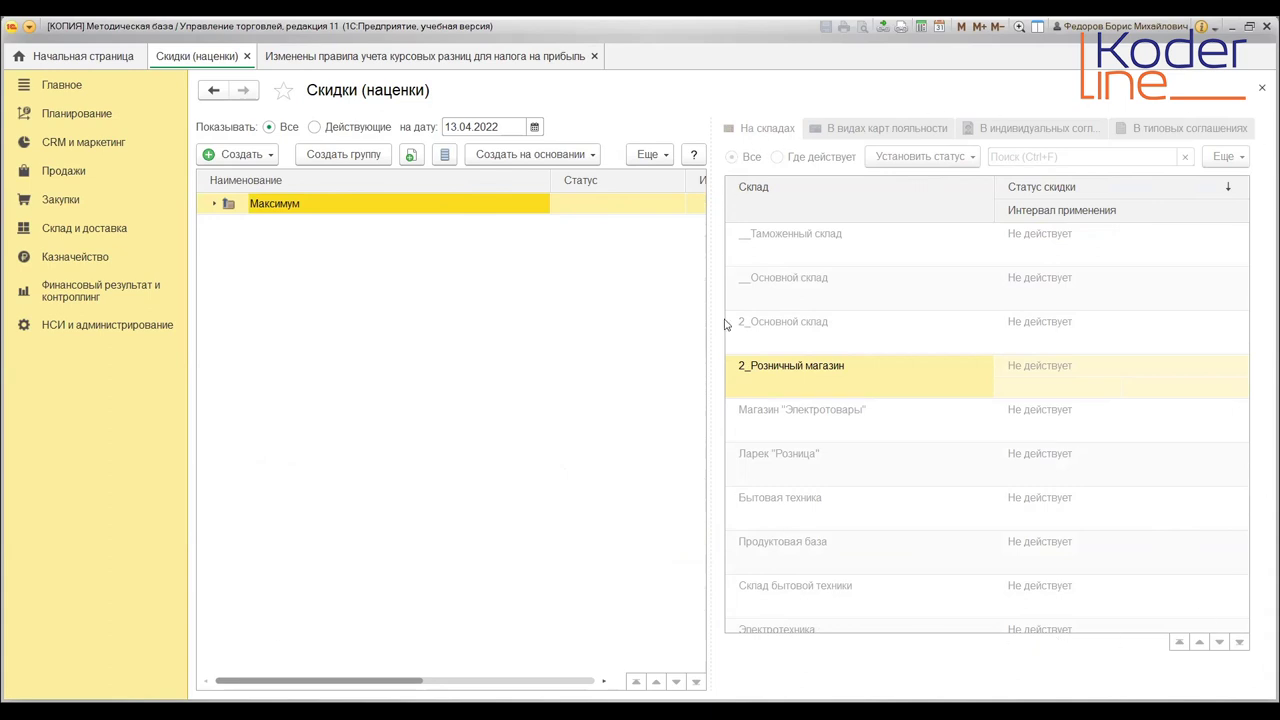
pyautogui.click(216, 204)
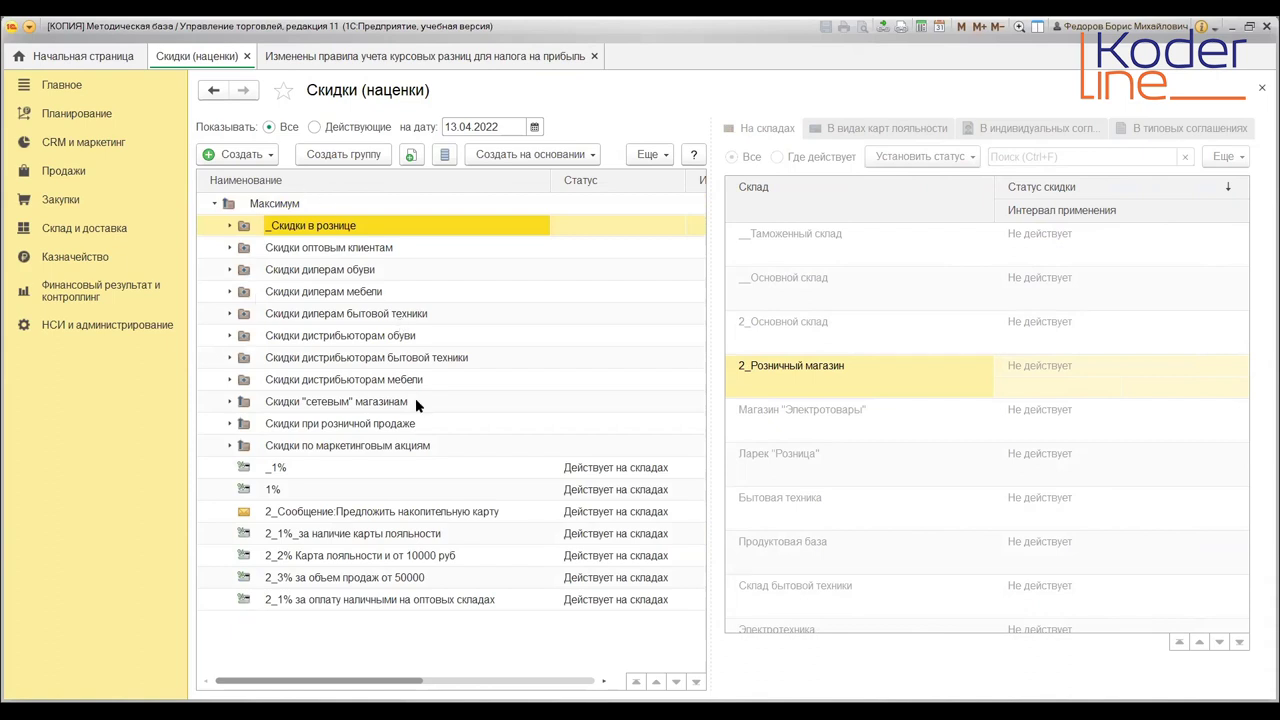
# Set the «_1%» discount to «Не действует» from 13.04.2022 for the warehouse «_Основной склад»
pyautogui.click(295, 468)
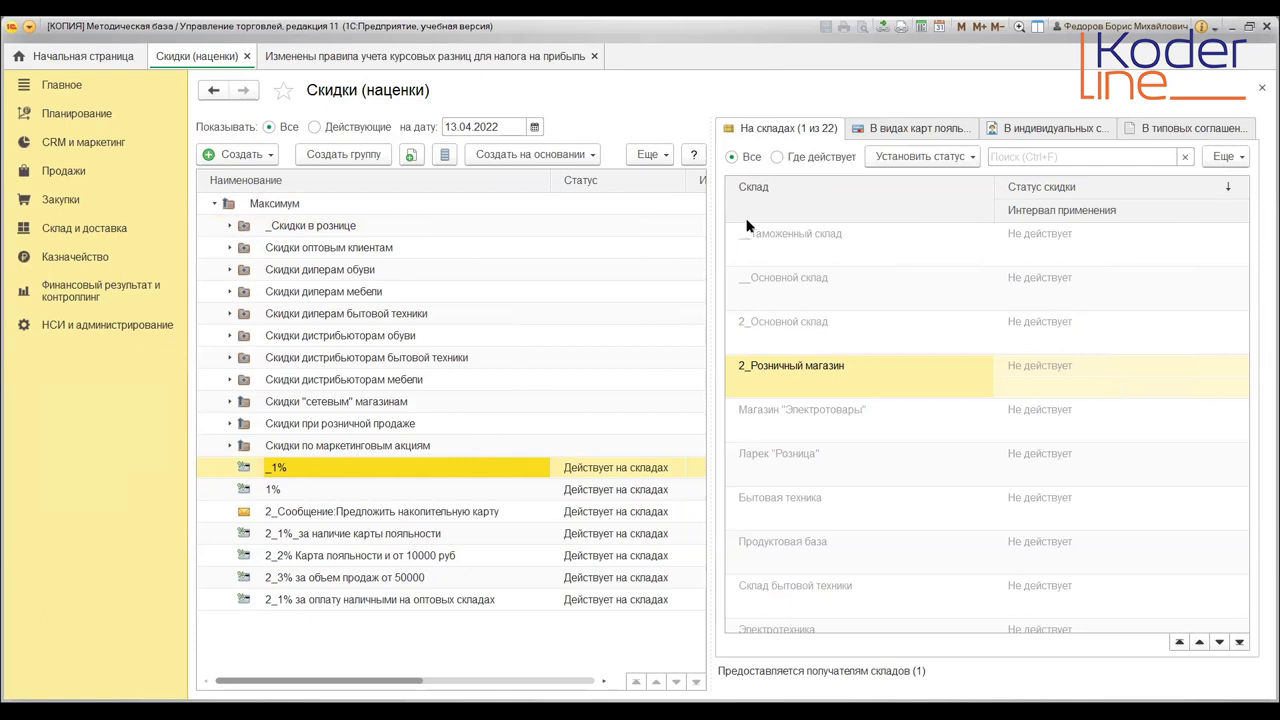
pyautogui.click(777, 158)
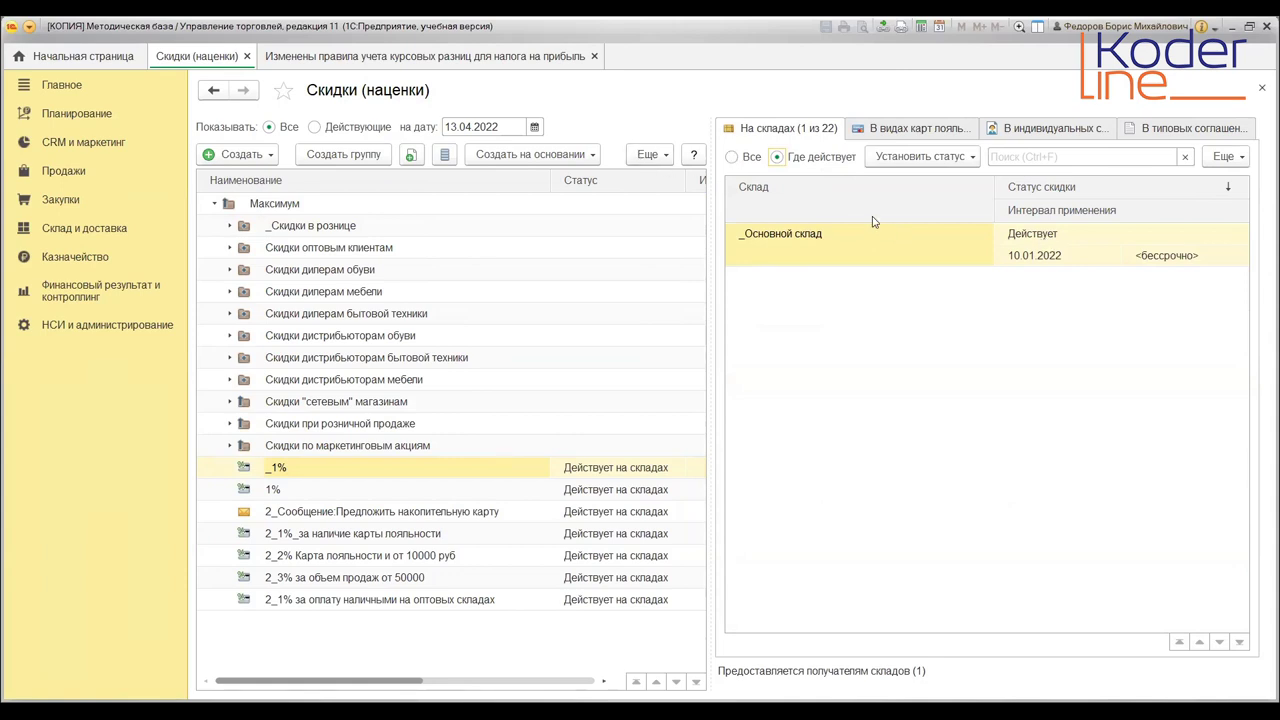
pyautogui.click(731, 157)
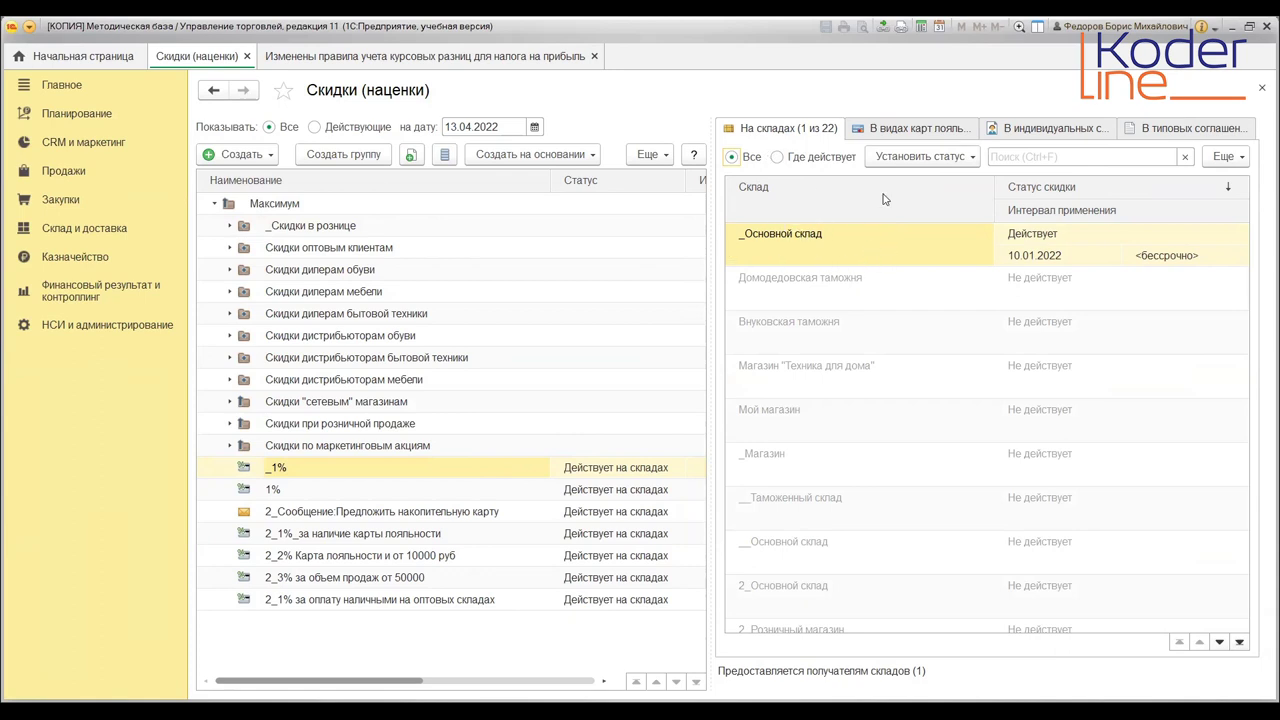
pyautogui.click(935, 162)
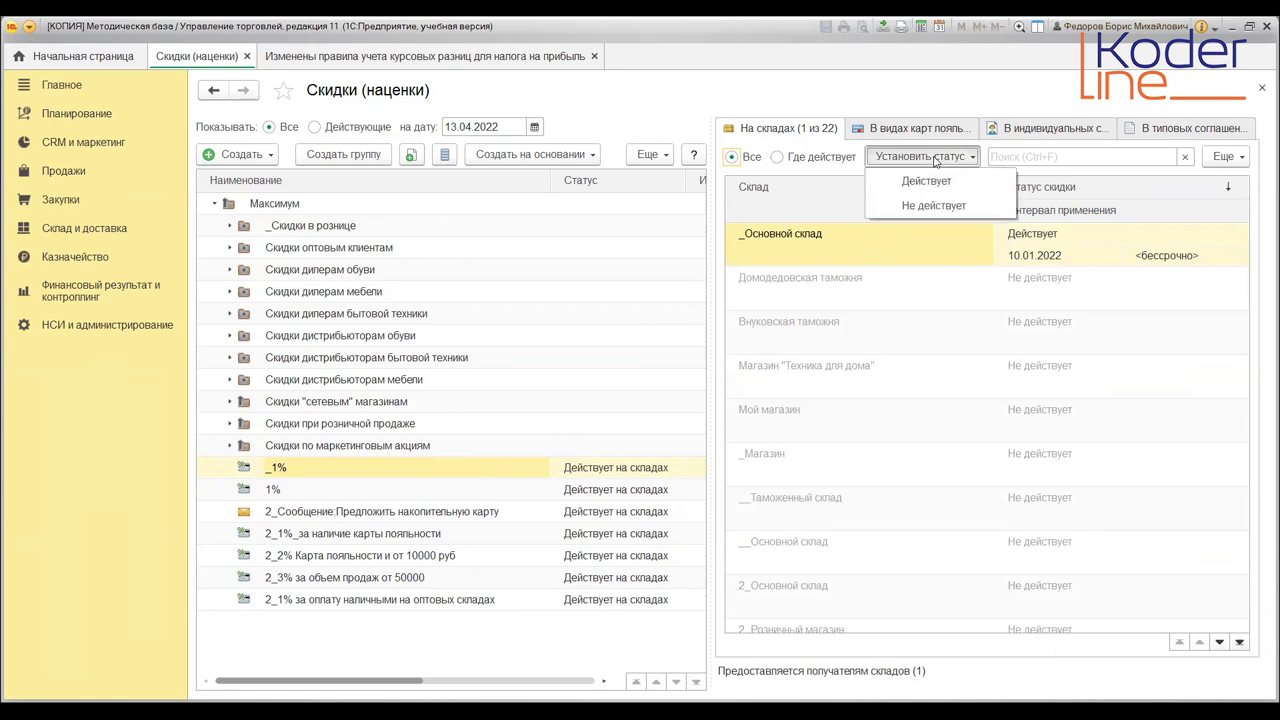
pyautogui.click(947, 210)
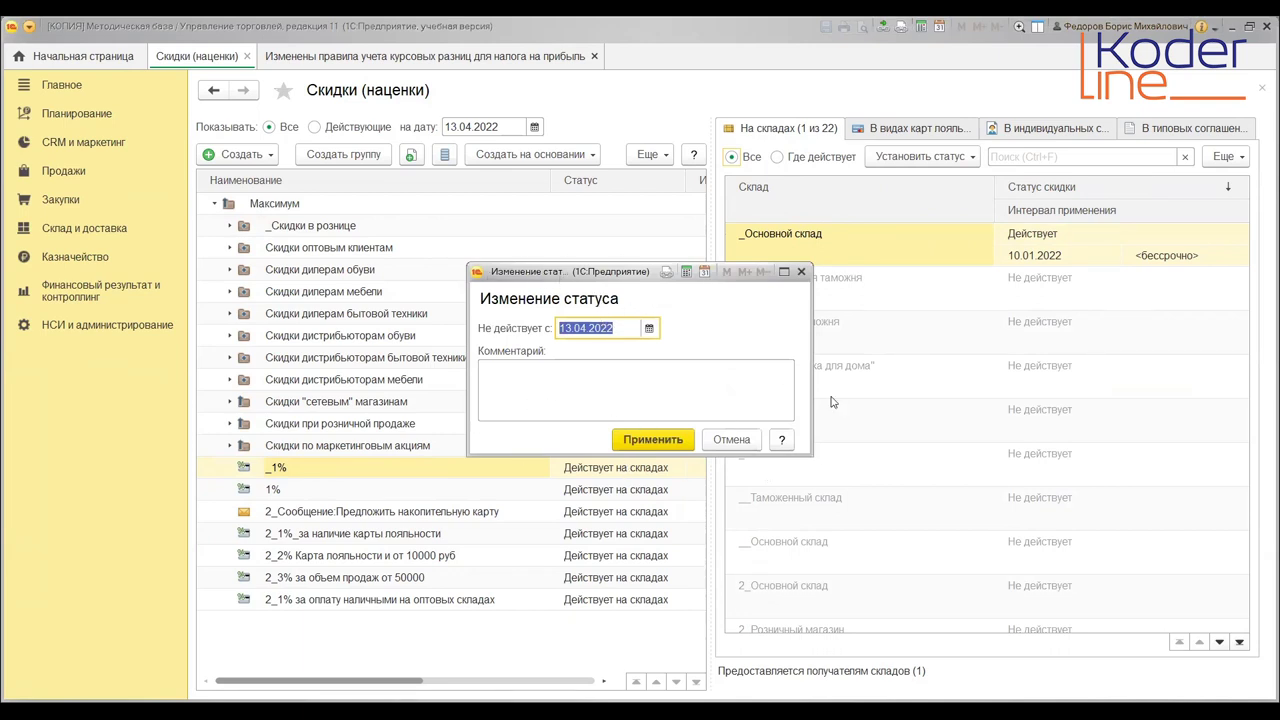
pyautogui.click(650, 439)
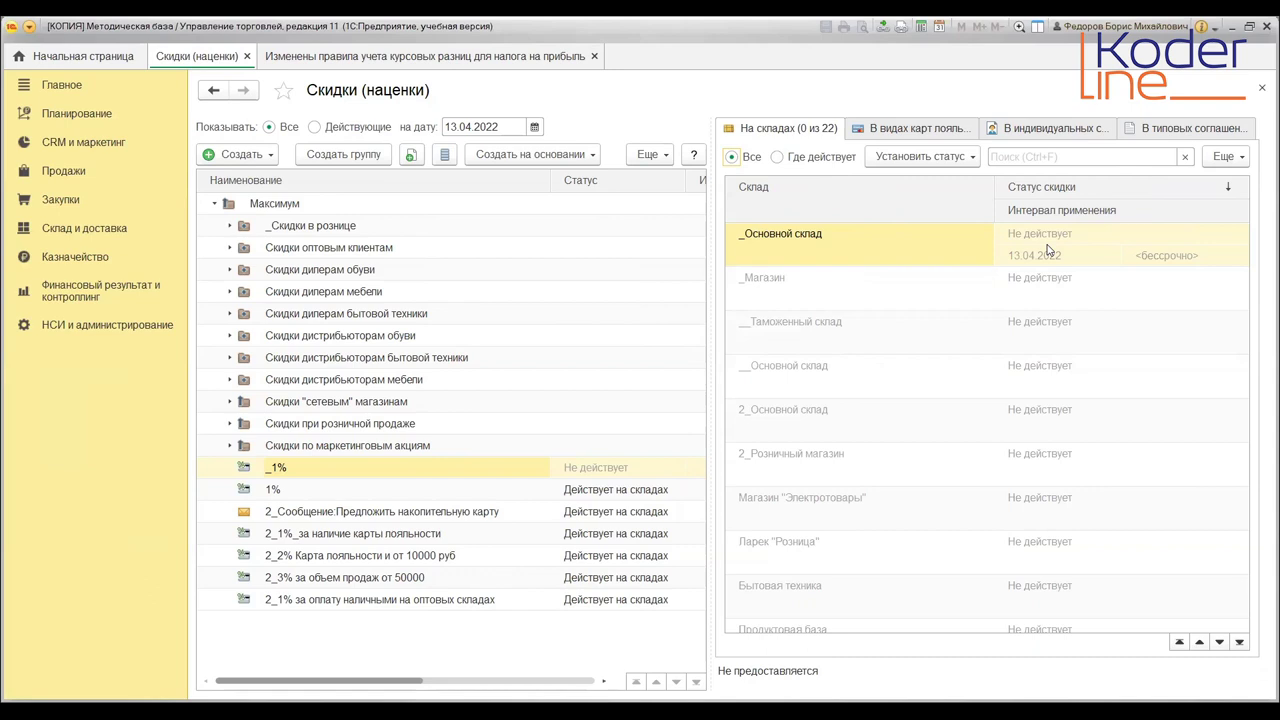
# Set the «_1%» discount to «Действует» for the warehouse «__Основной склад» from 13.04.2022 with no end date
pyautogui.click(778, 158)
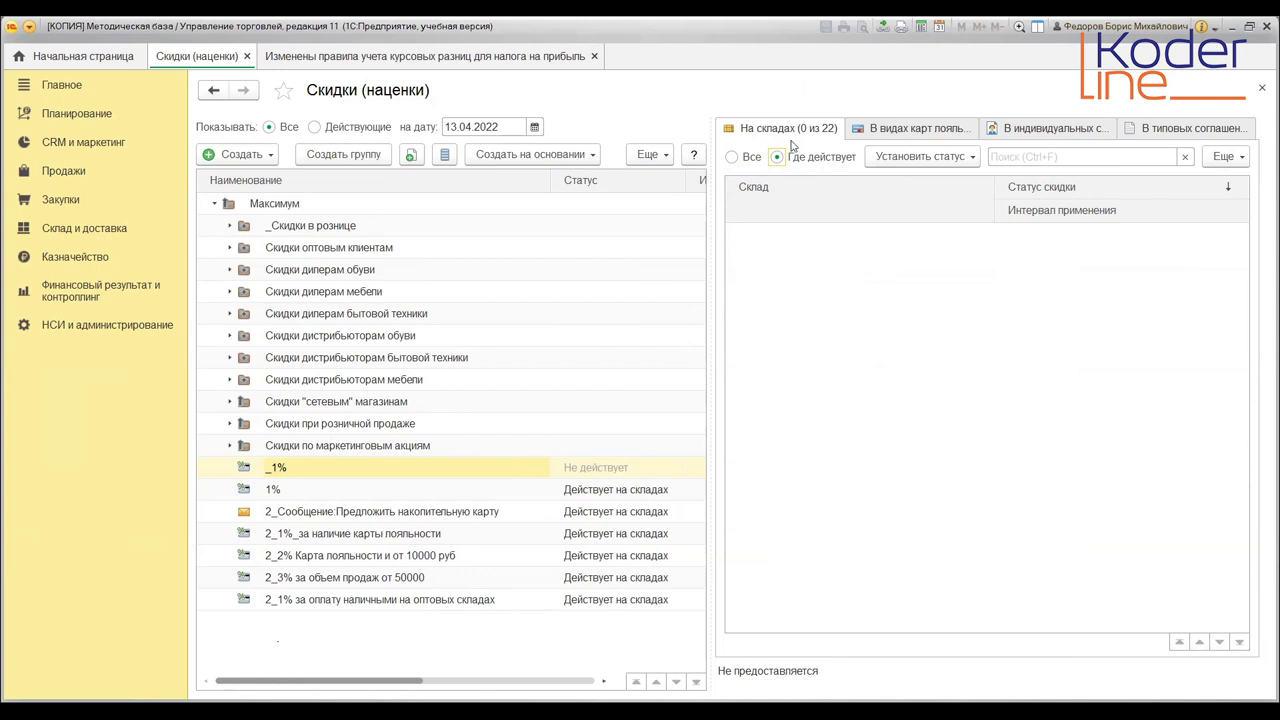
pyautogui.click(735, 158)
pyautogui.click(858, 252)
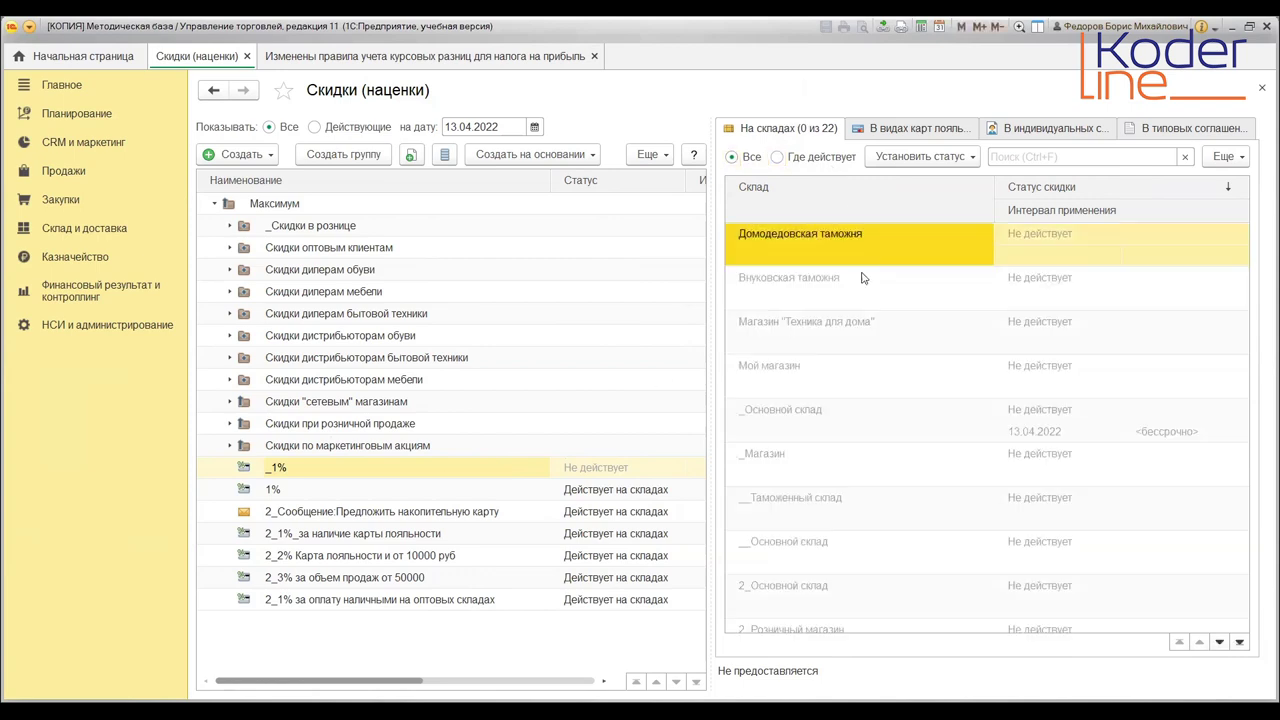
pyautogui.scroll(-3, 884, 315)
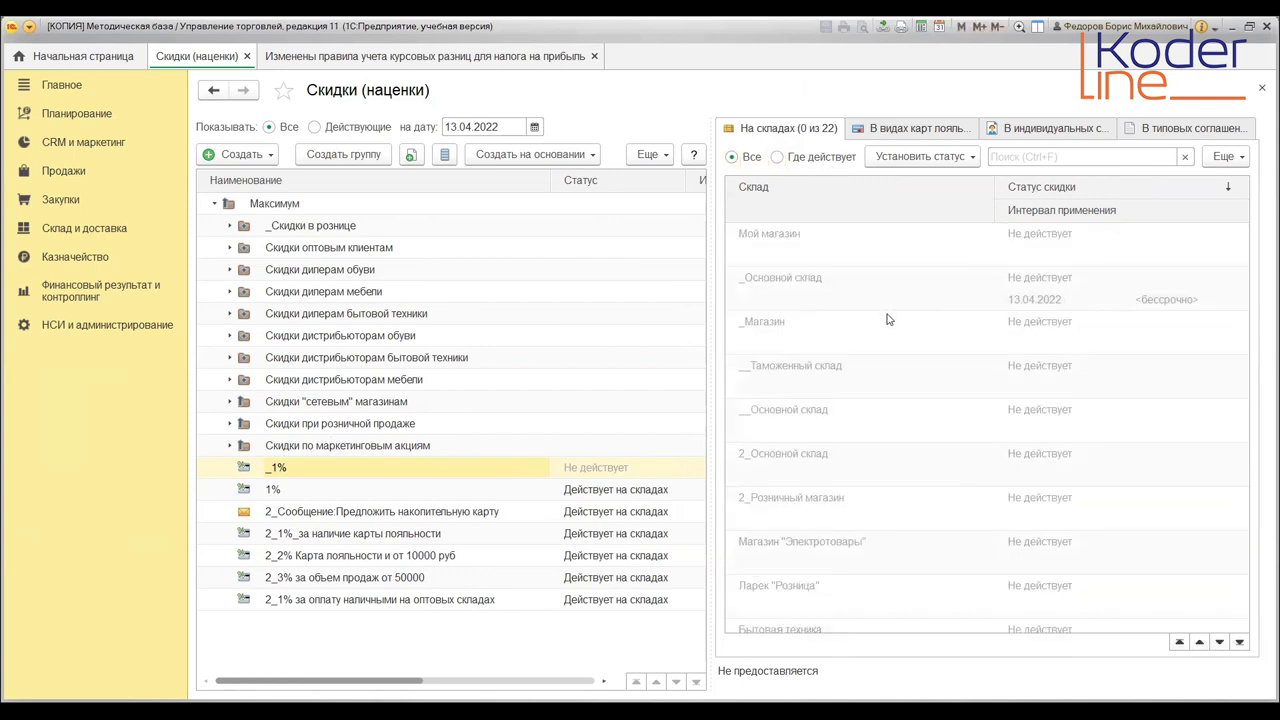
pyautogui.click(804, 418)
pyautogui.click(893, 160)
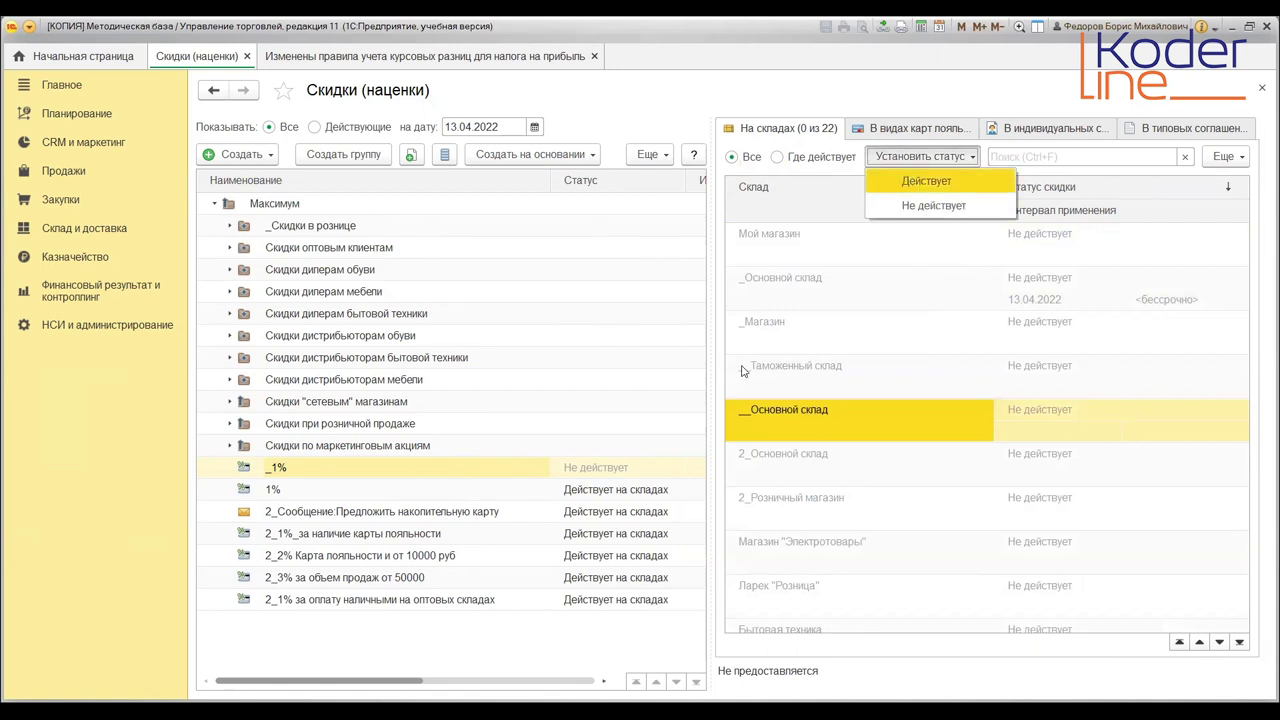
pyautogui.click(918, 186)
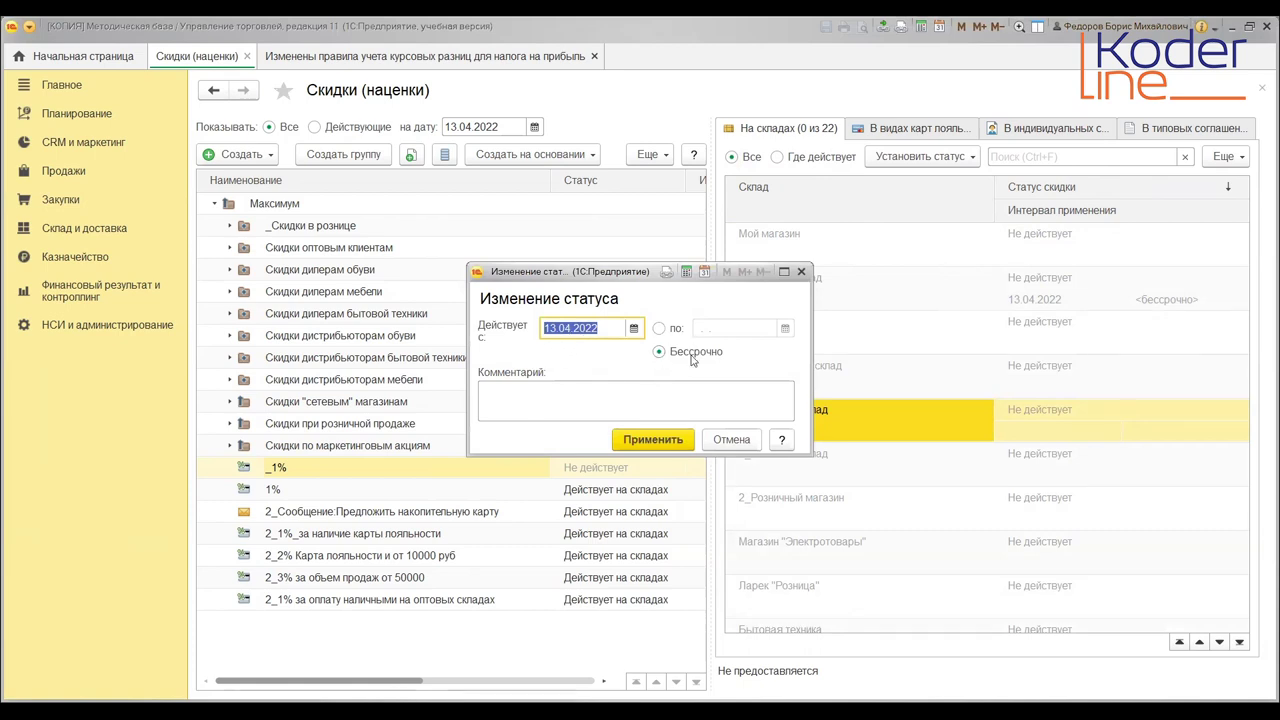
pyautogui.click(671, 441)
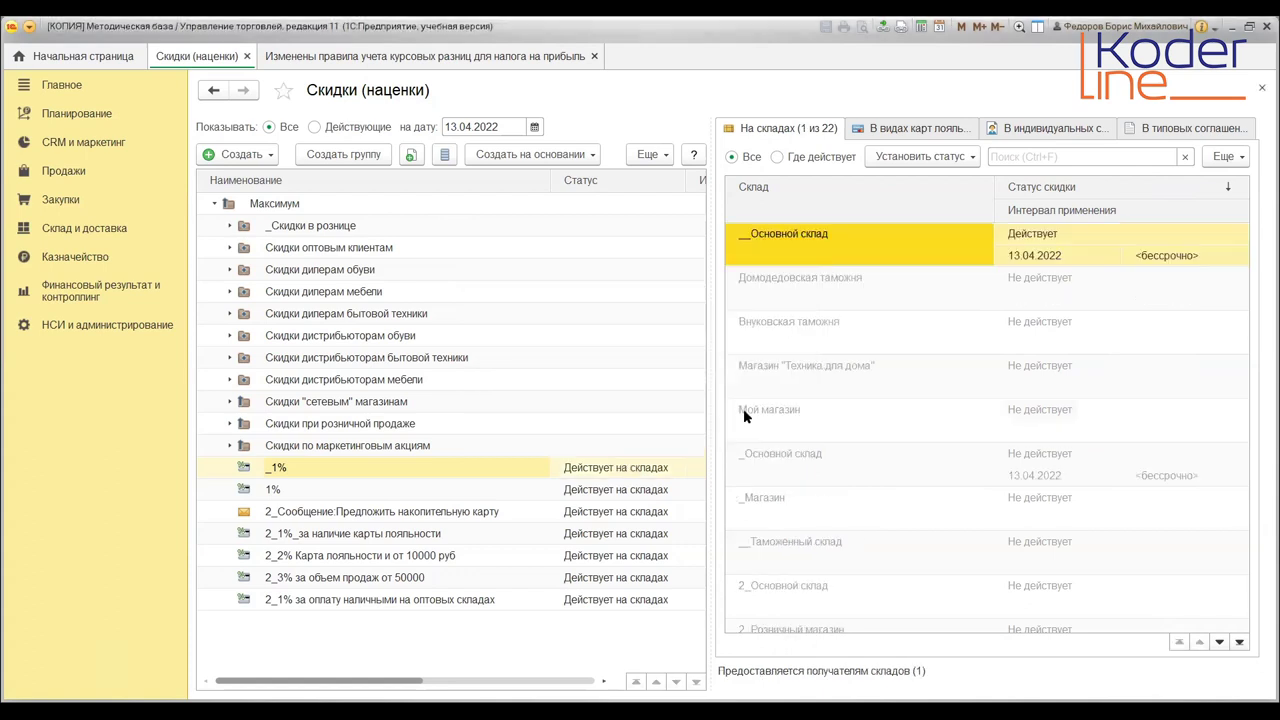
# Make the «_1%» discount active for the loyalty card type «_Накопительная дисконтная карта» from 13.04.2022 with no end date
pyautogui.click(912, 128)
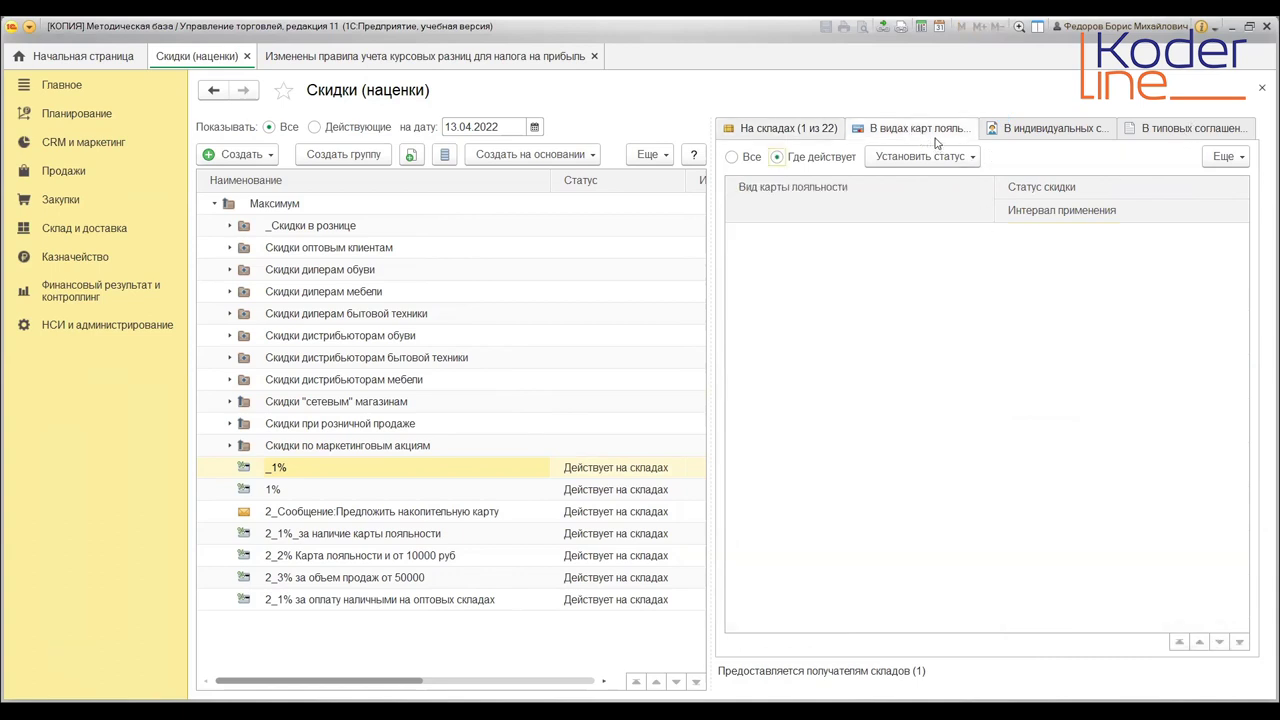
pyautogui.click(375, 468)
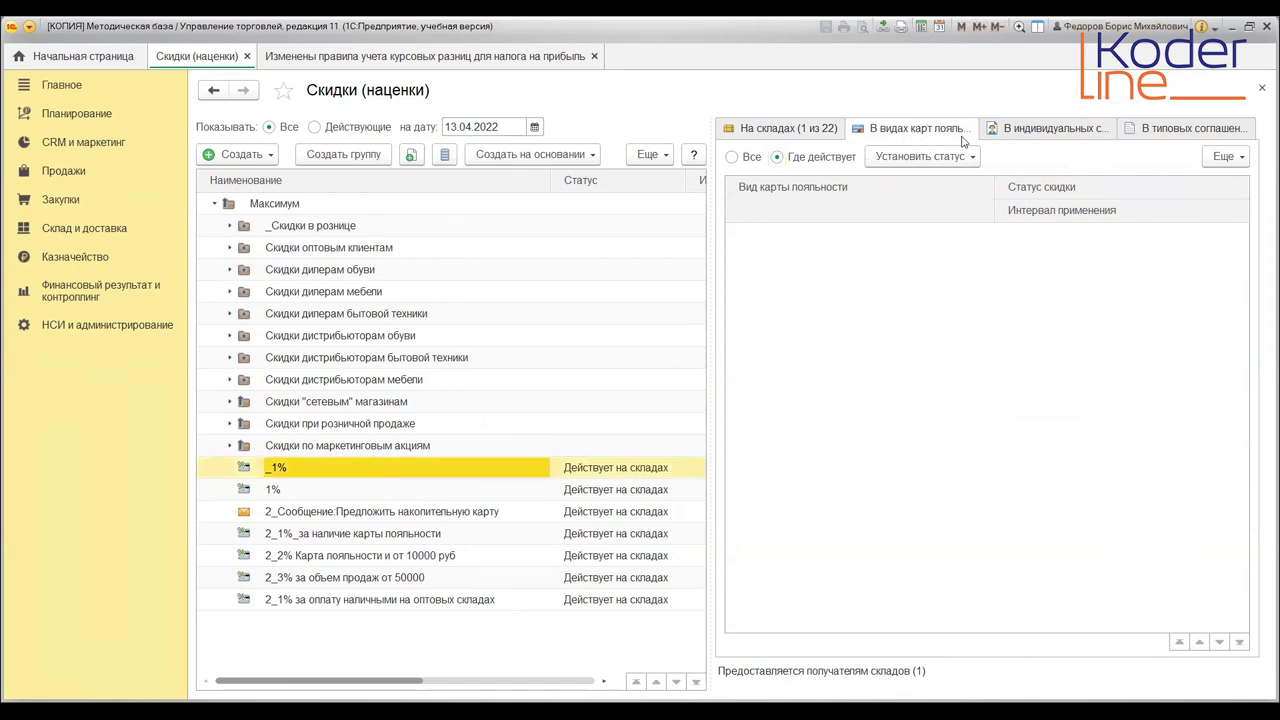
pyautogui.click(741, 162)
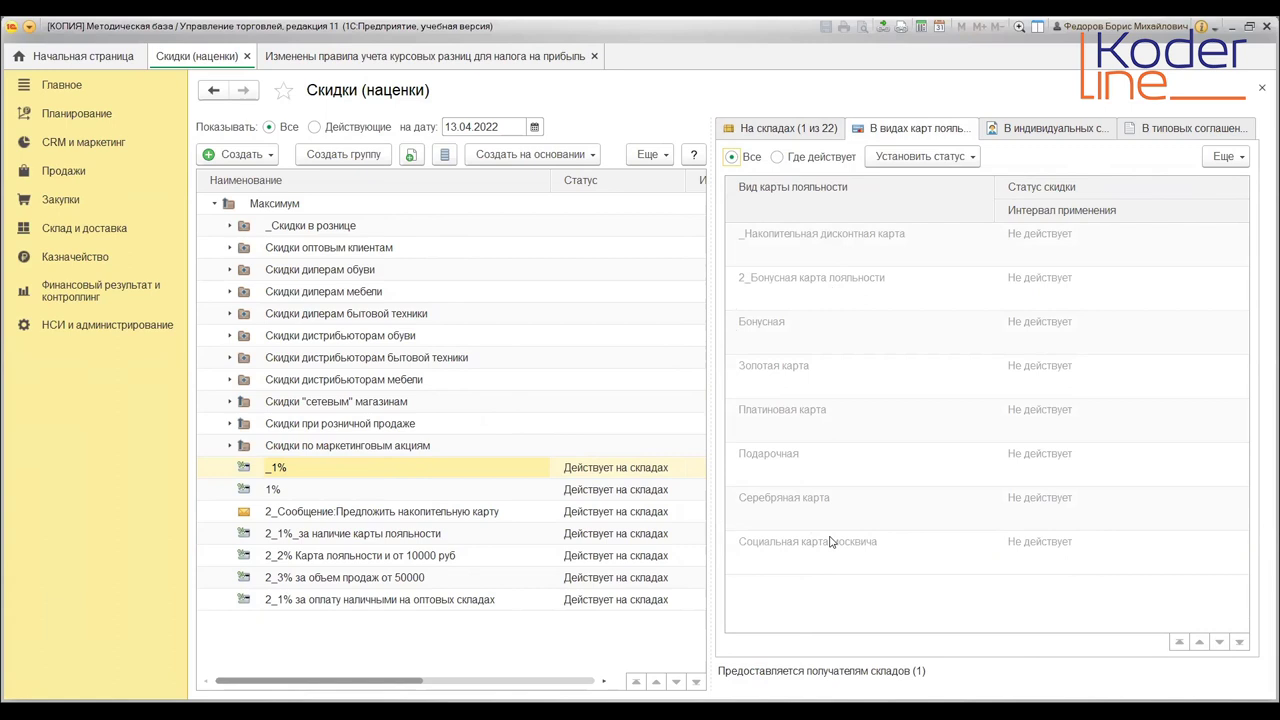
pyautogui.click(854, 247)
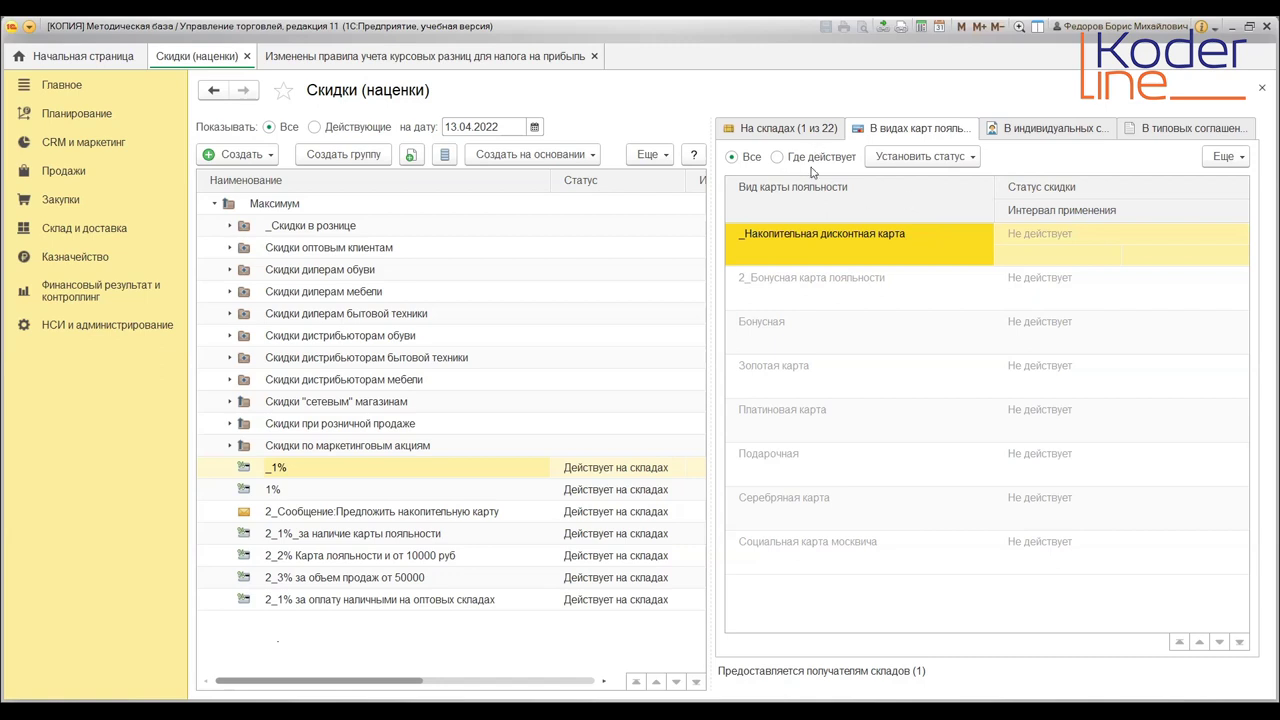
pyautogui.click(960, 157)
pyautogui.press('Return')
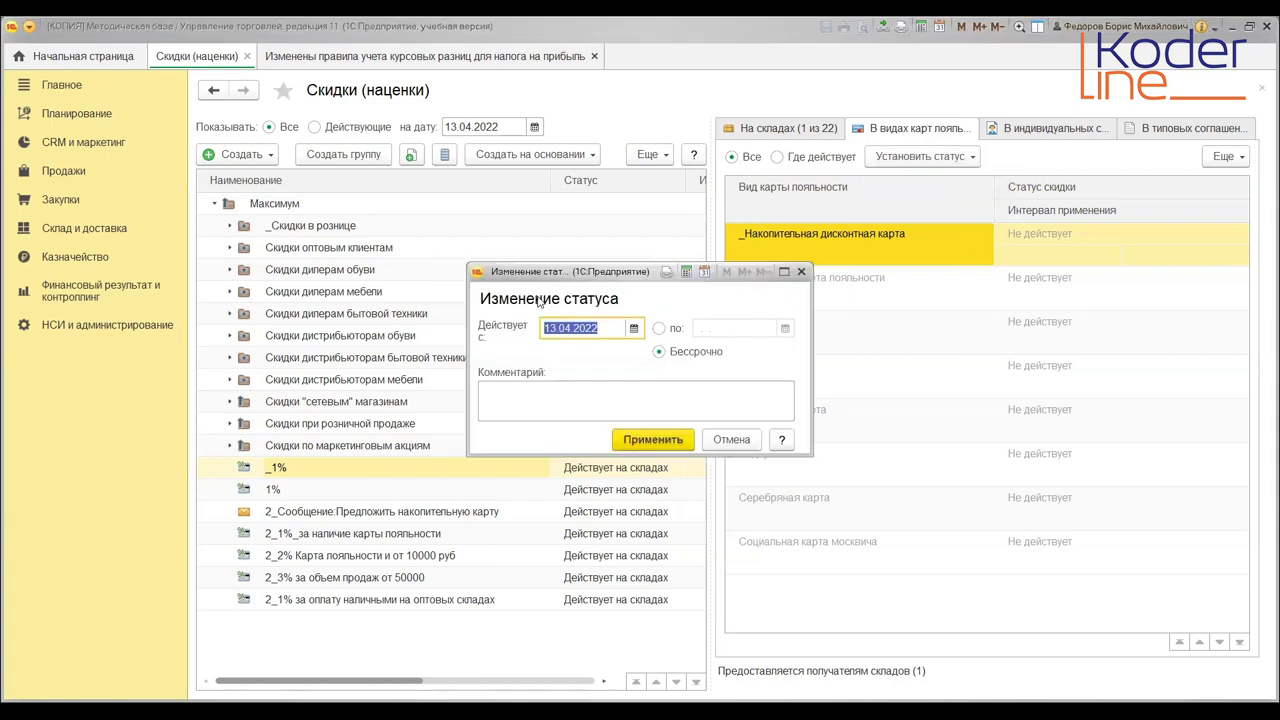
pyautogui.click(671, 441)
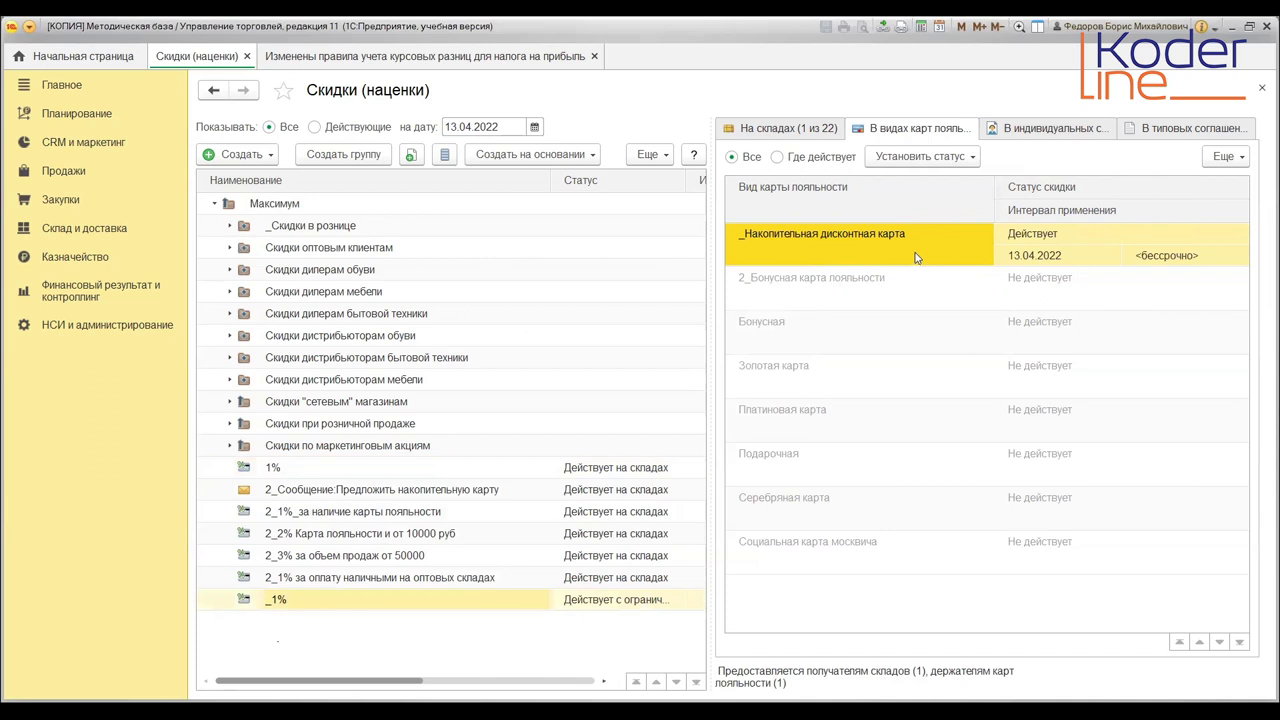
# Review all individual agreements available for the «_1%» discount, and limit the list to those where it is active
pyautogui.click(1047, 129)
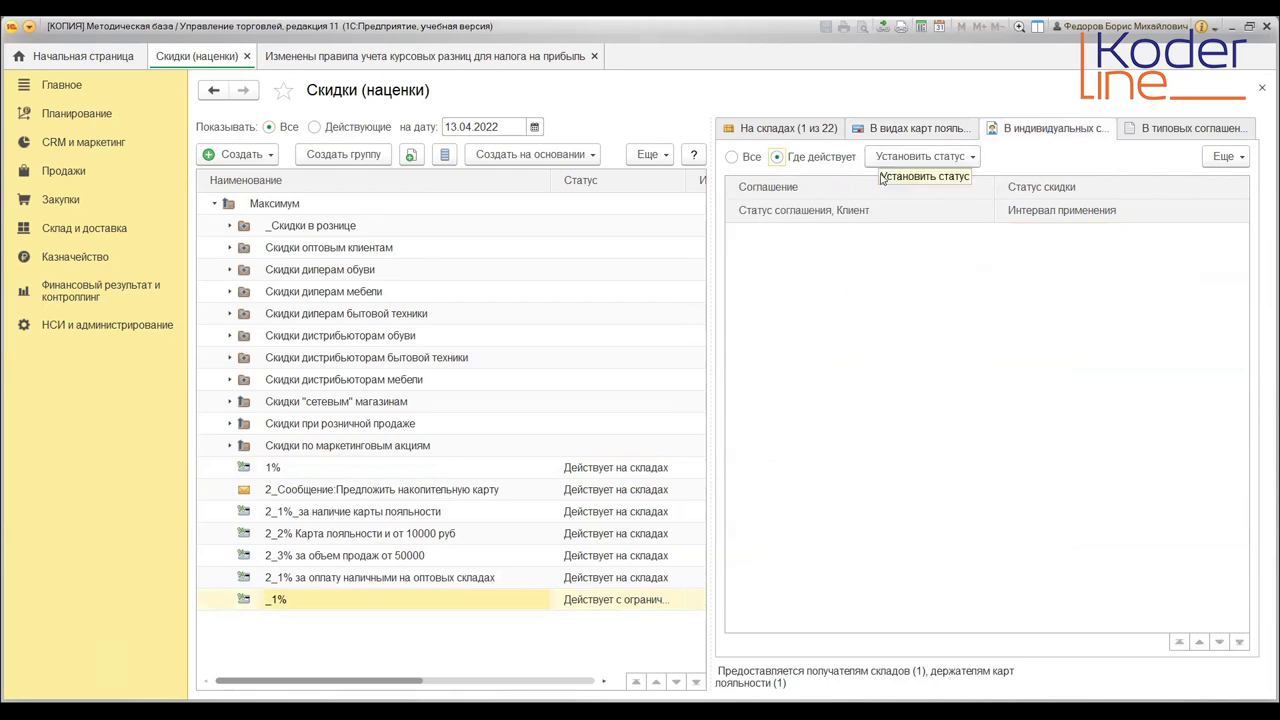
pyautogui.click(733, 157)
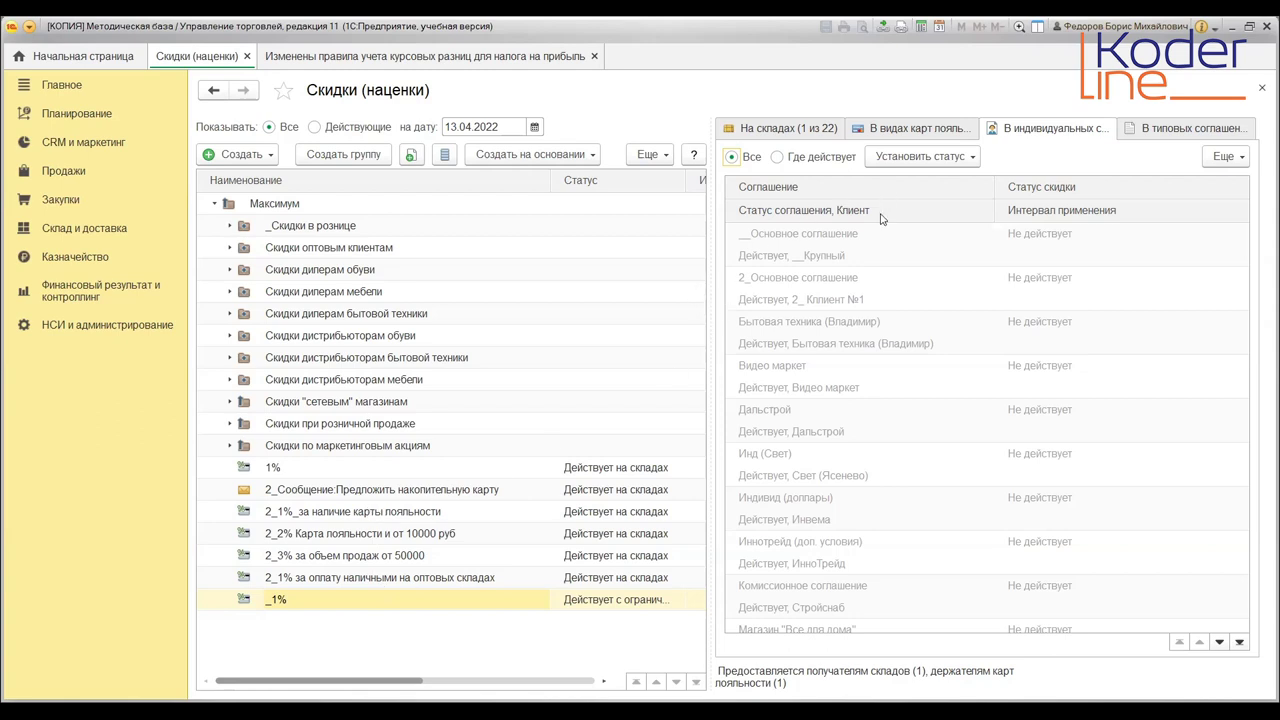
pyautogui.moveTo(881, 219)
pyautogui.click(833, 251)
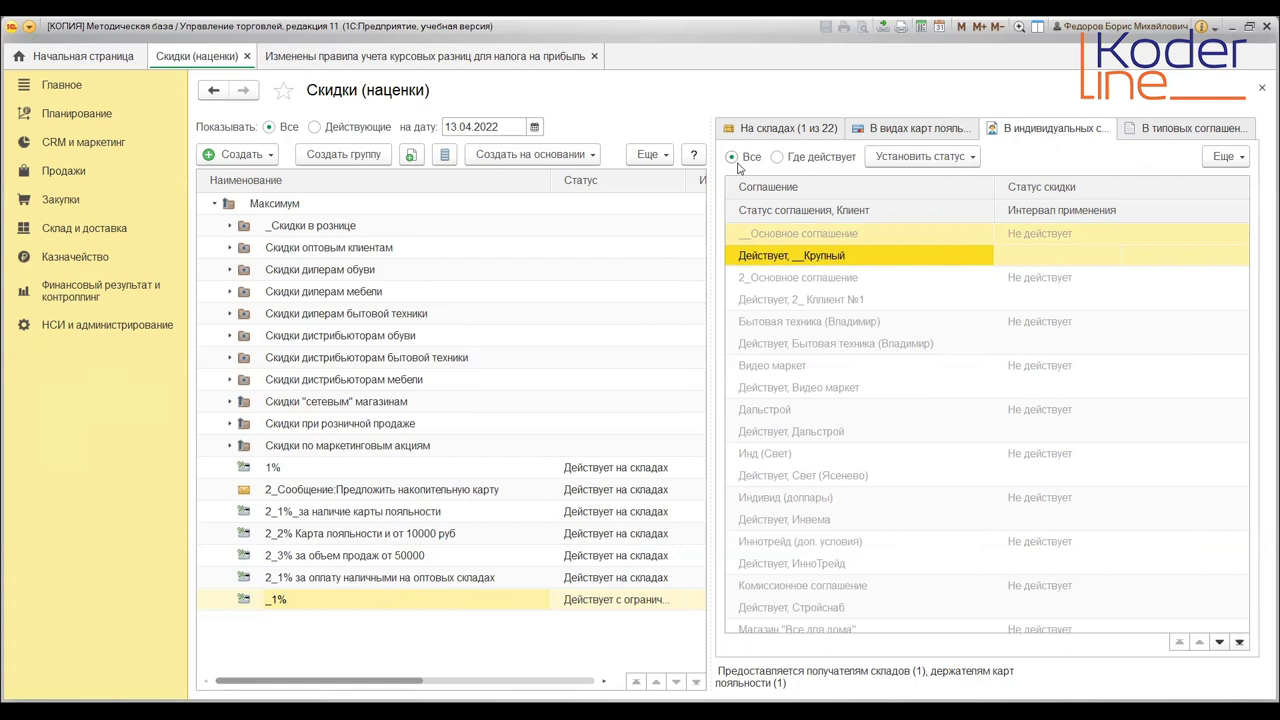
pyautogui.click(790, 163)
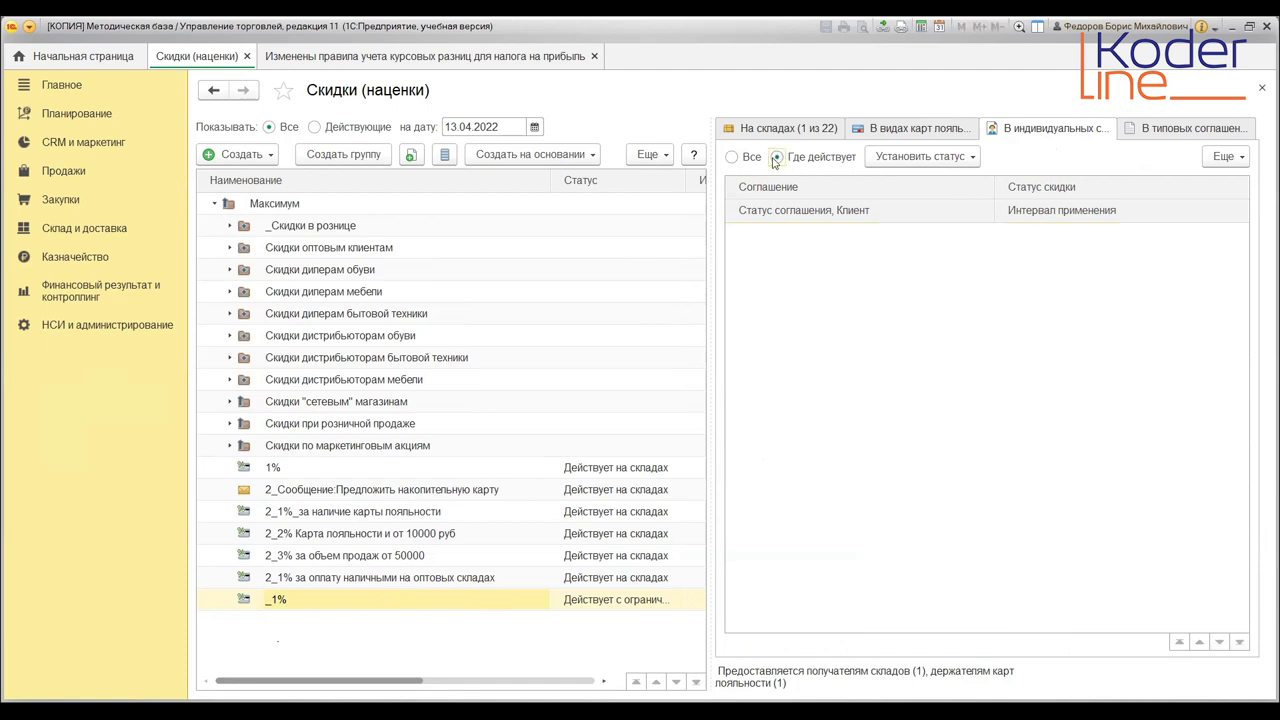
# Make the «_1%» discount active for the individual agreement «__Основное соглашение» from 13.04.2022 with no end date, and list only agreements where it is active
pyautogui.click(731, 157)
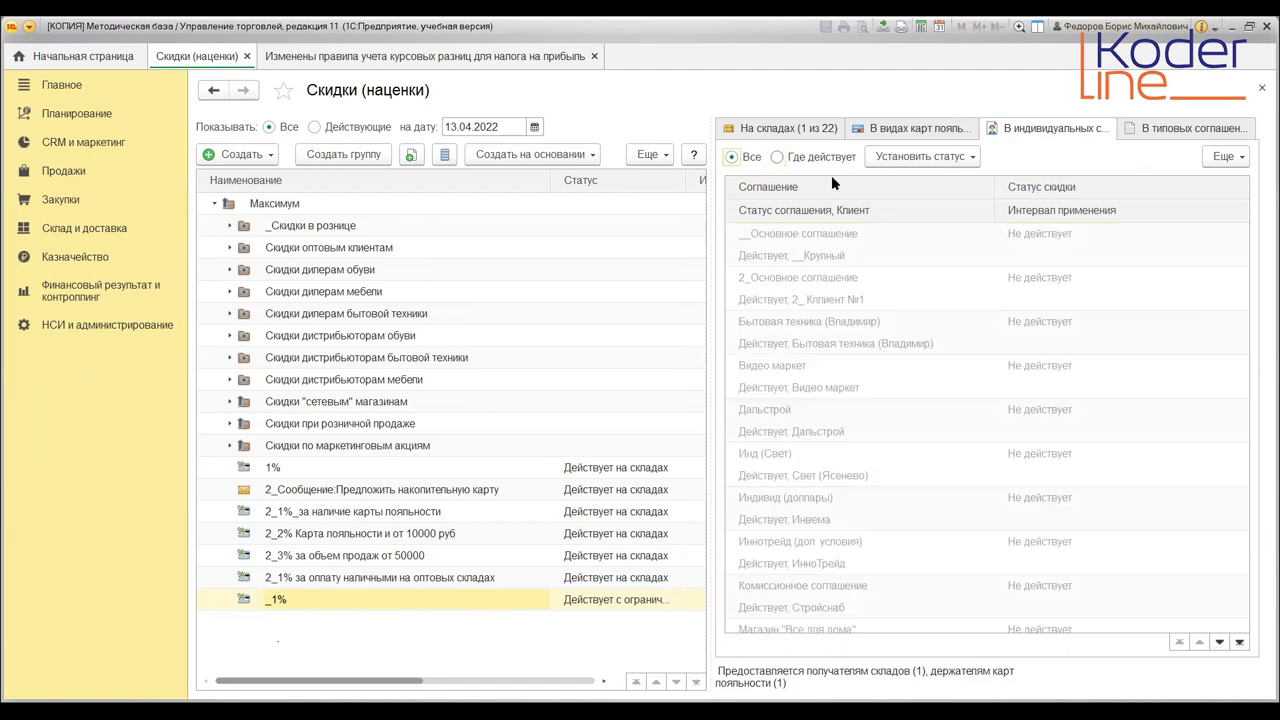
pyautogui.click(768, 256)
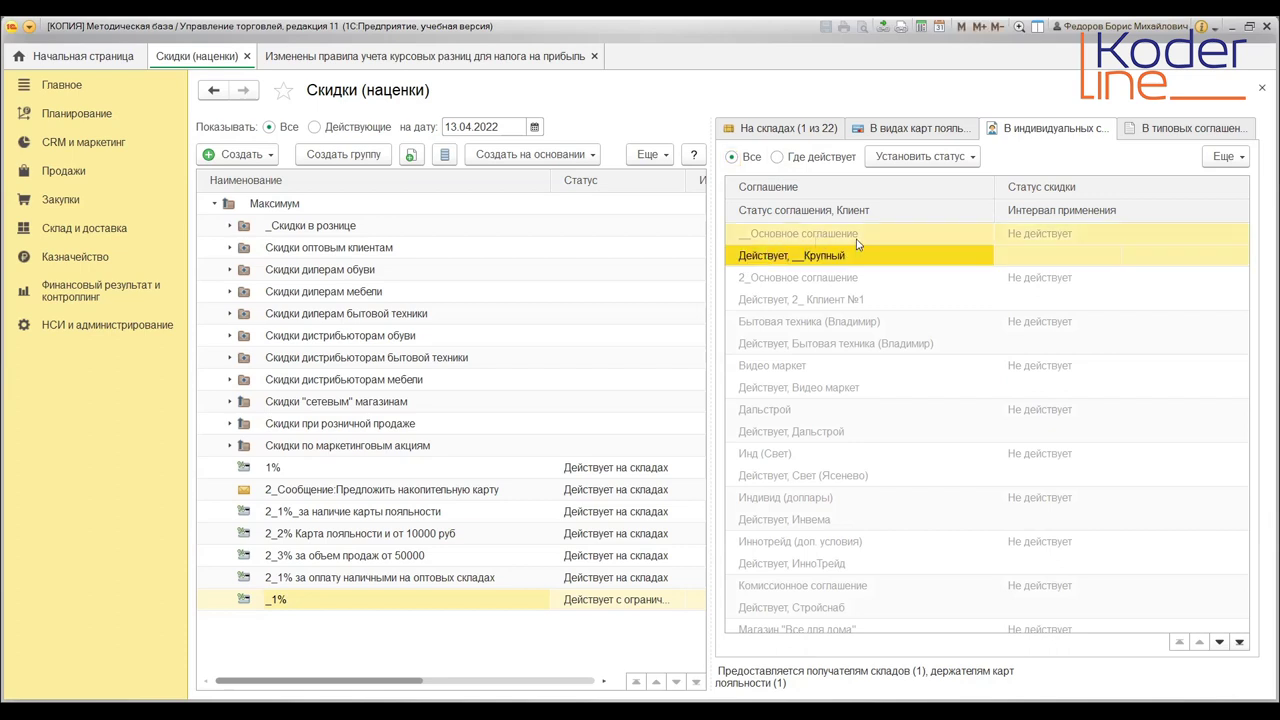
pyautogui.click(915, 156)
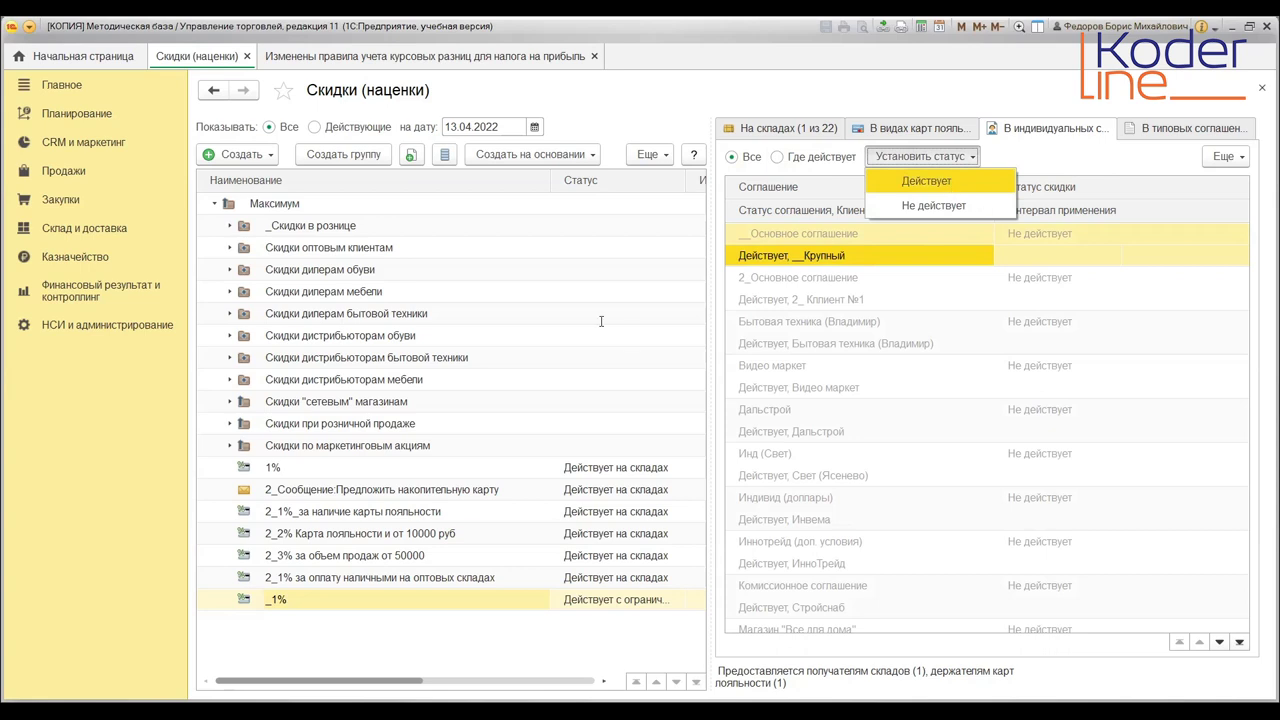
pyautogui.click(926, 181)
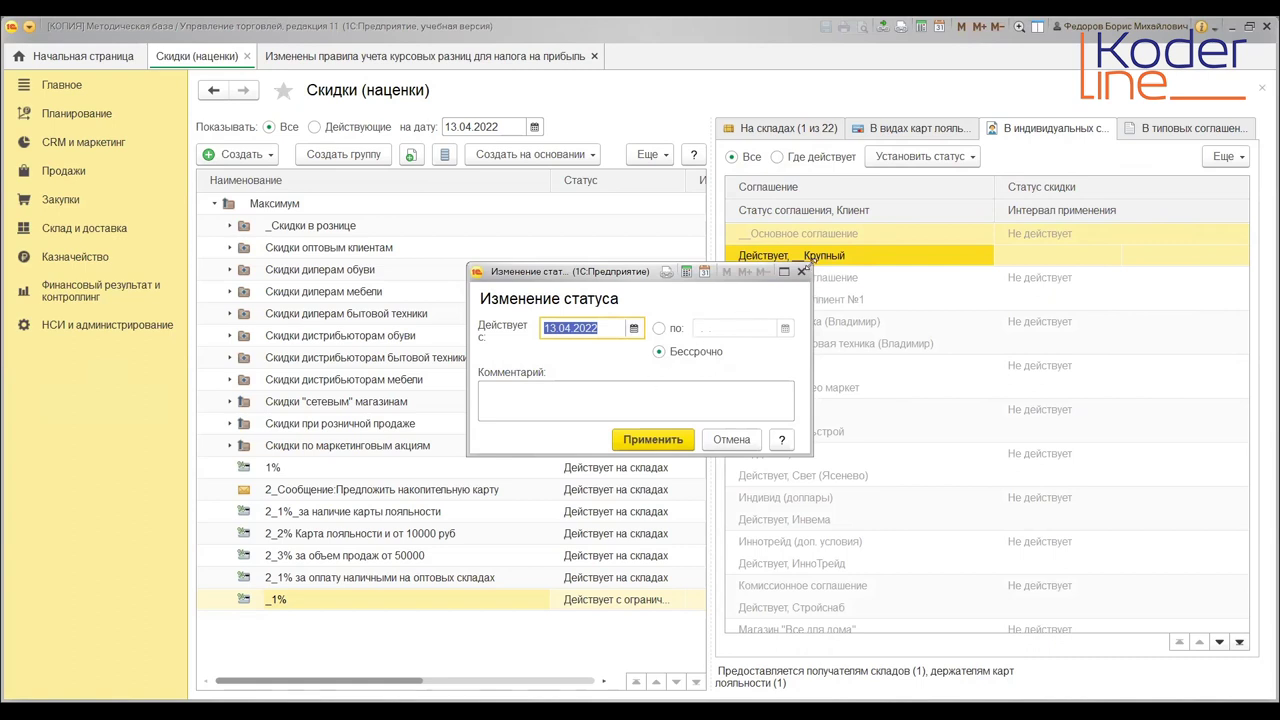
pyautogui.click(664, 437)
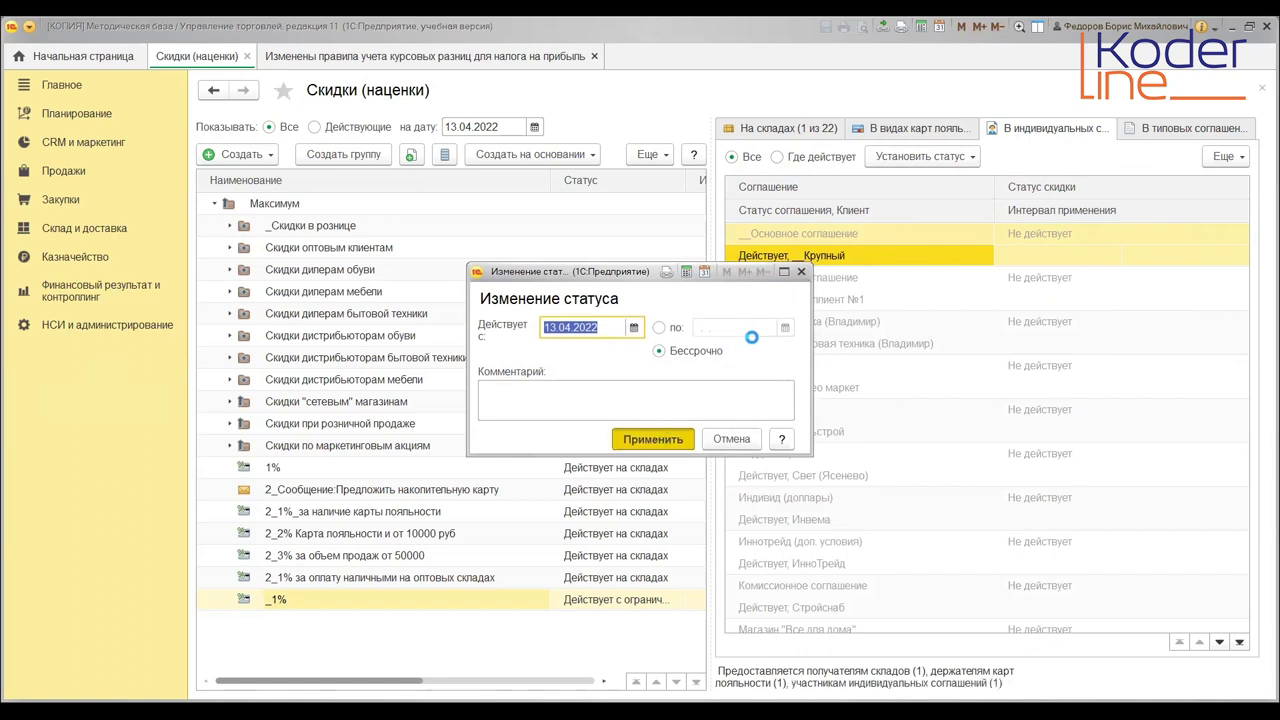
pyautogui.click(779, 158)
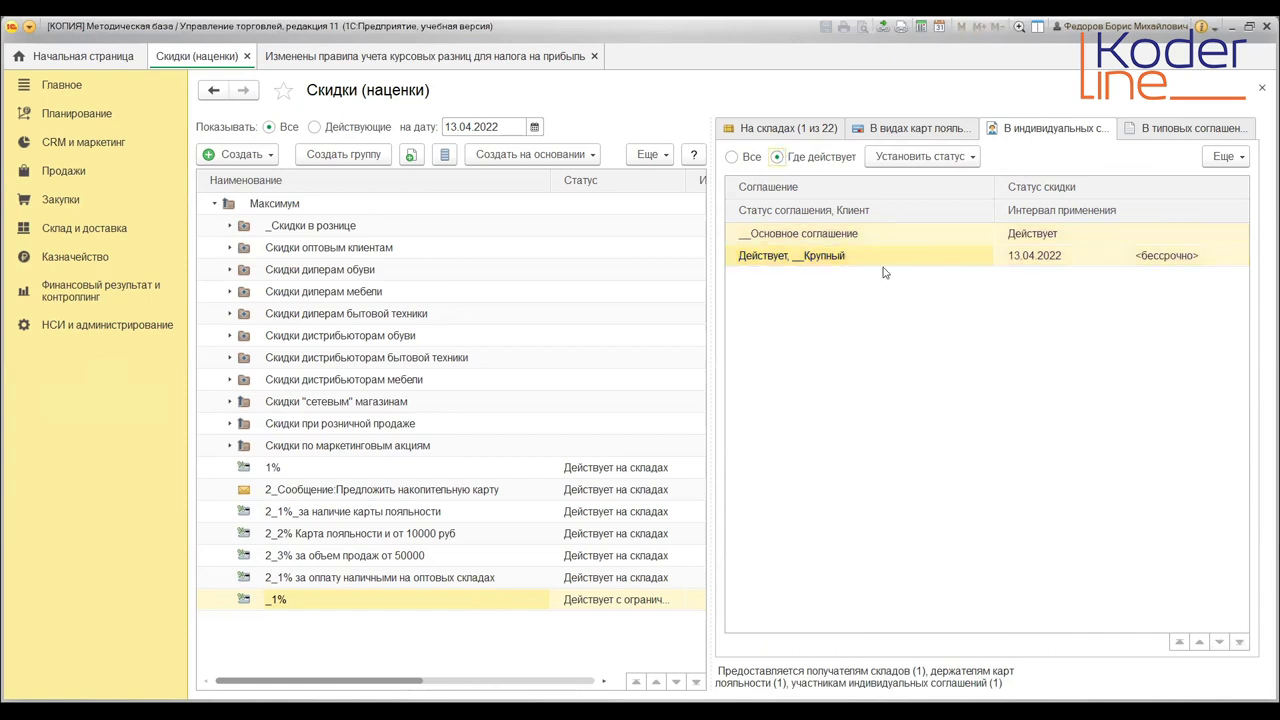
# View the main details of the individual agreement «__Основное соглашение», and close it without changes
pyautogui.click(815, 234)
pyautogui.doubleClick(815, 234)
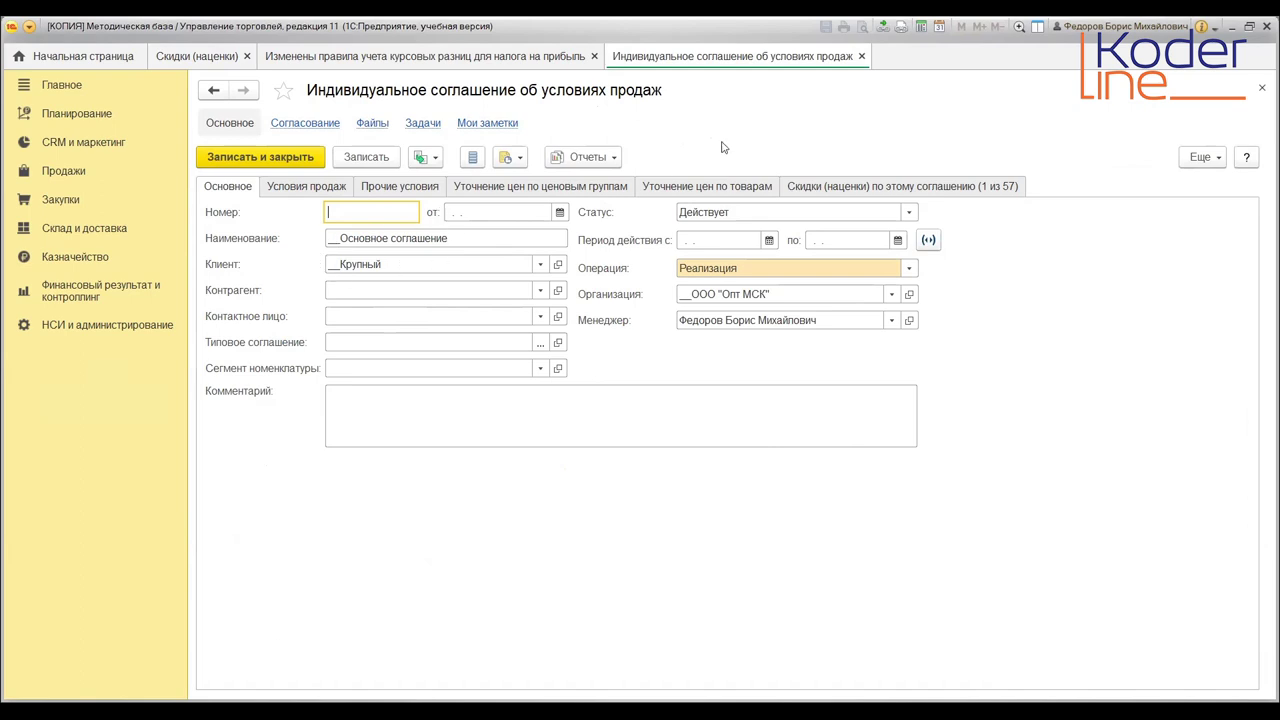
pyautogui.click(859, 56)
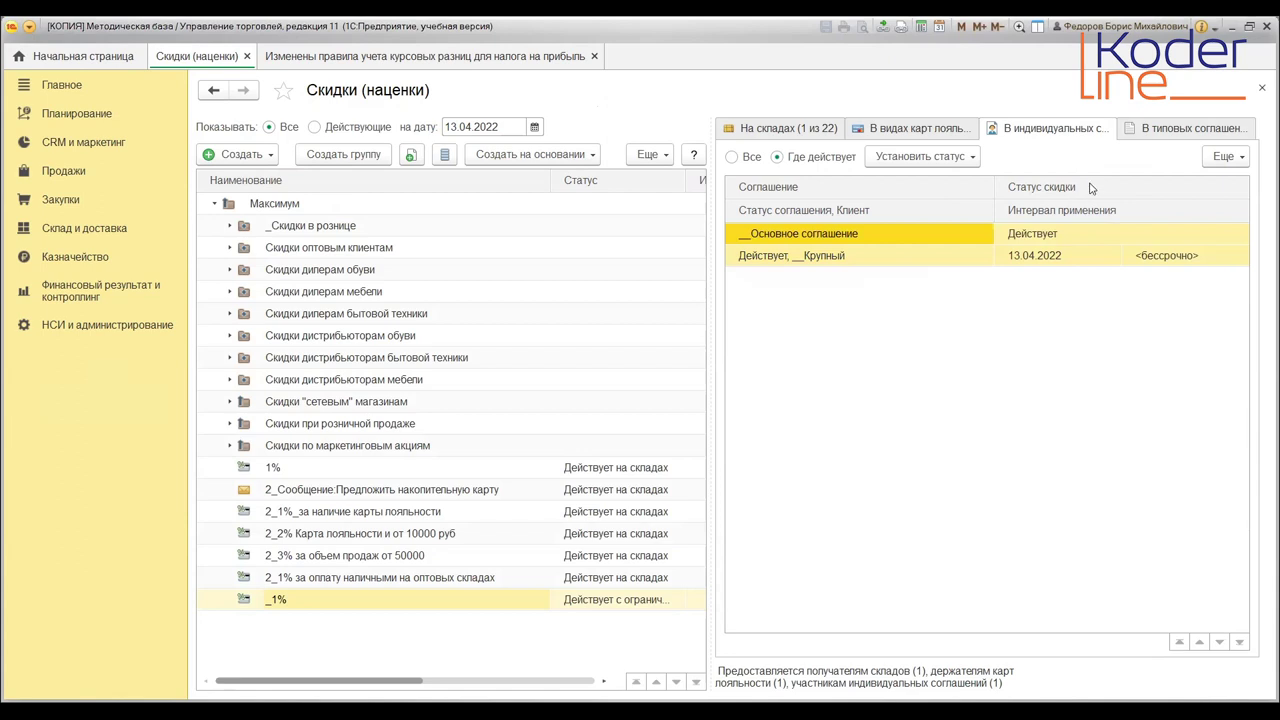
# List all standard agreements for the «1%» discount, and examine the main details of «__Категория №1»
pyautogui.click(1183, 127)
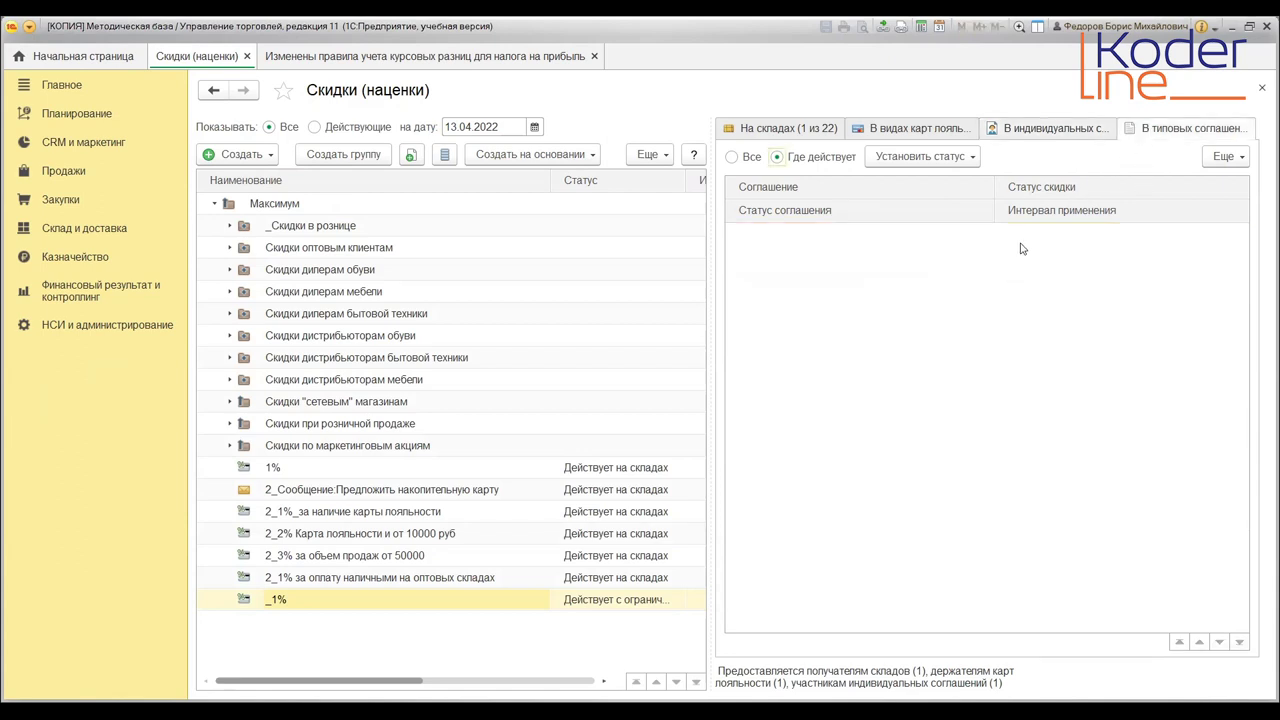
pyautogui.click(339, 489)
pyautogui.click(335, 470)
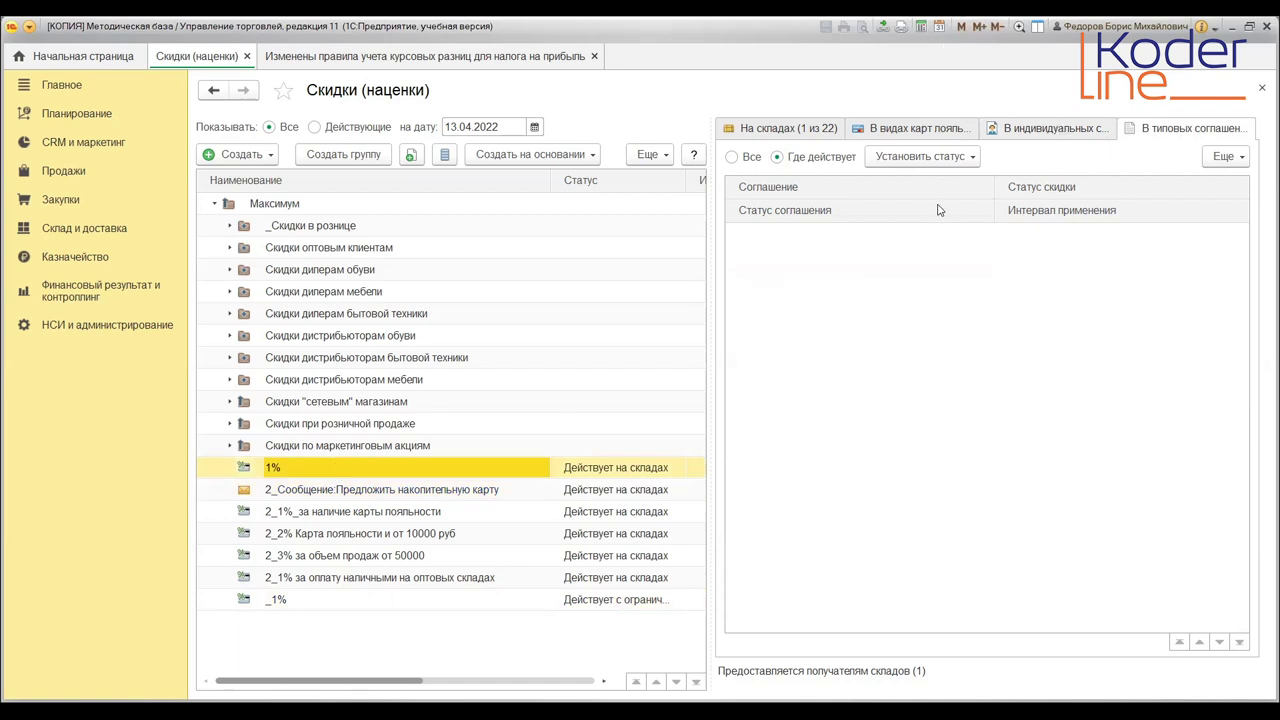
pyautogui.click(731, 157)
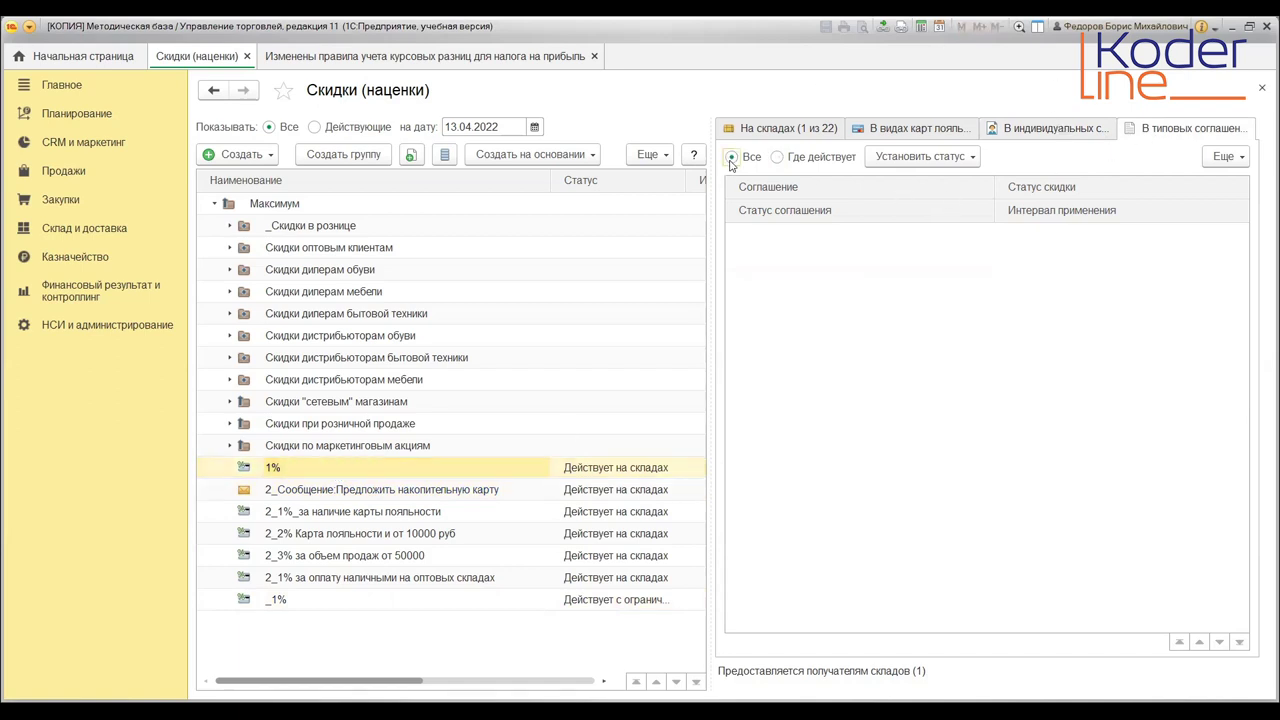
pyautogui.click(822, 248)
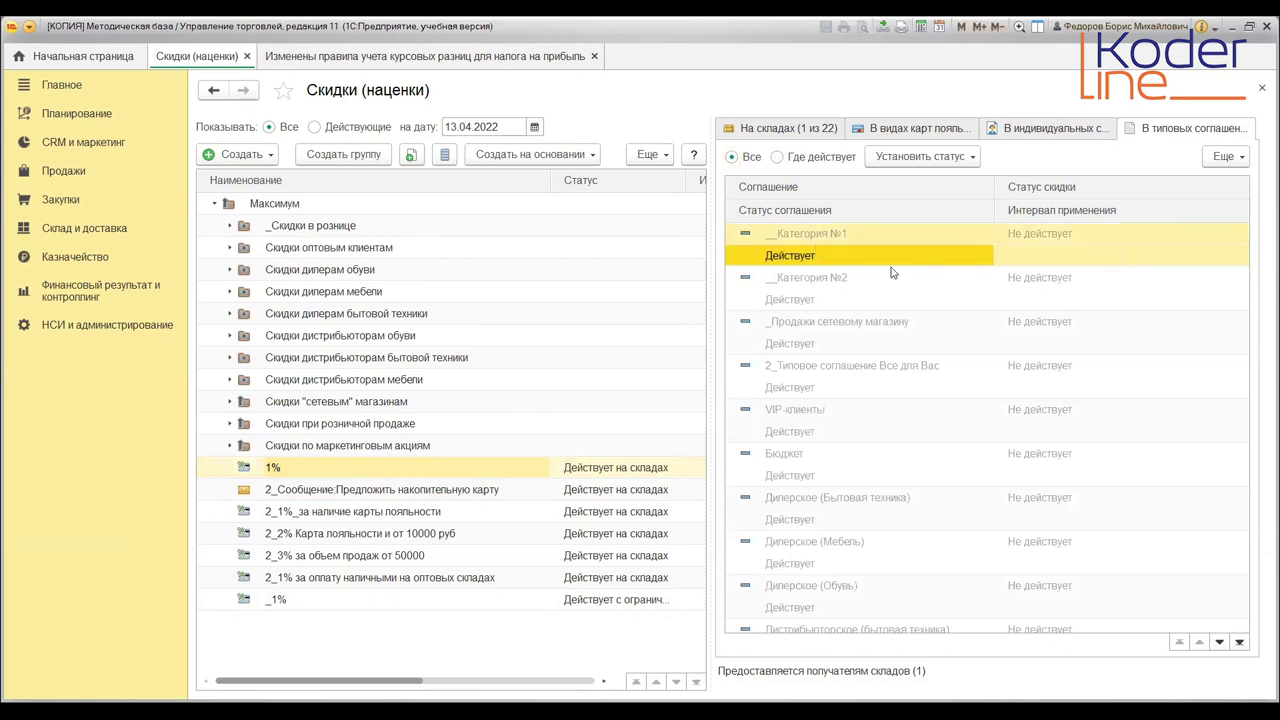
pyautogui.doubleClick(879, 235)
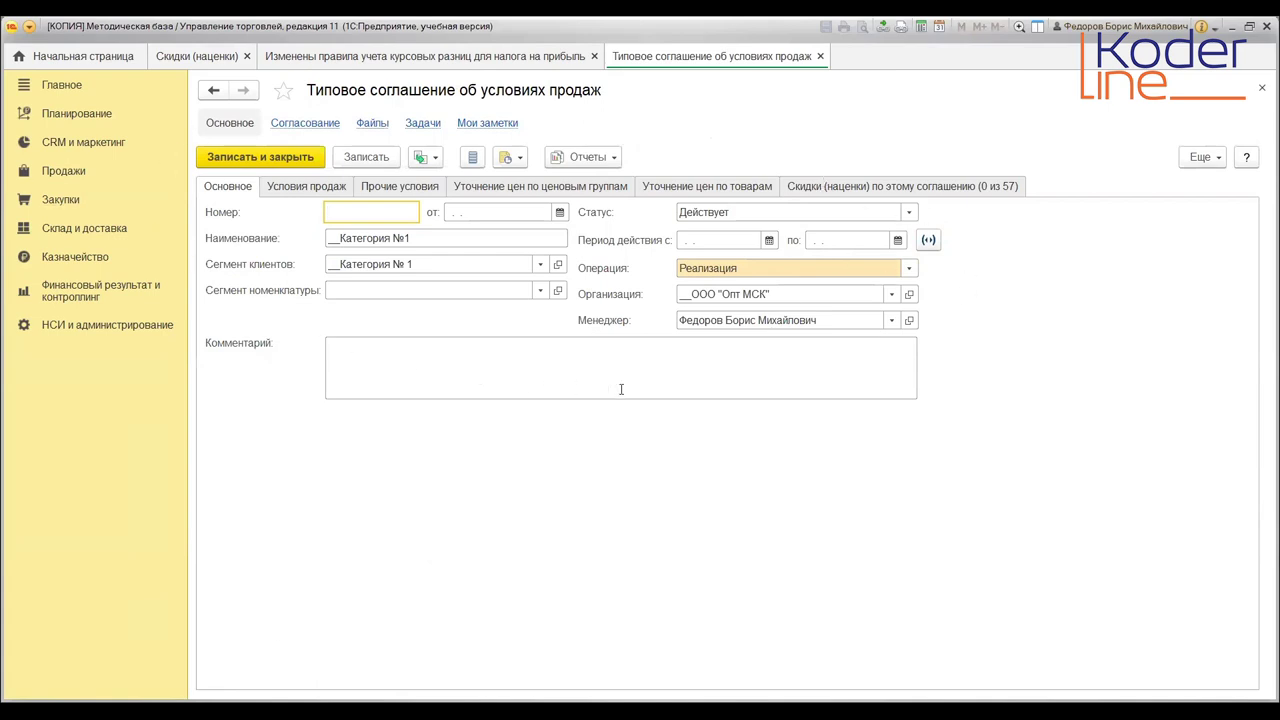
pyautogui.click(820, 57)
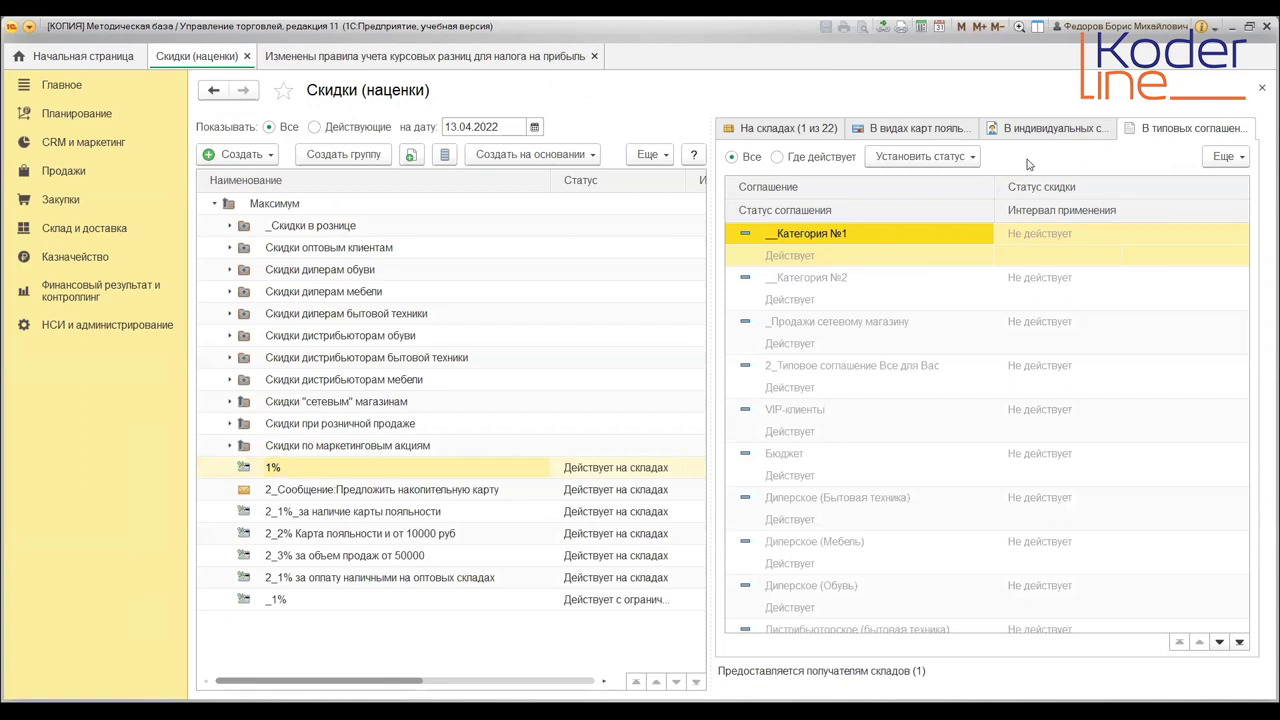
# Make the «1%» discount active for the standard agreement «__Категория №1» from 13.04.2022 with no end date
pyautogui.click(914, 160)
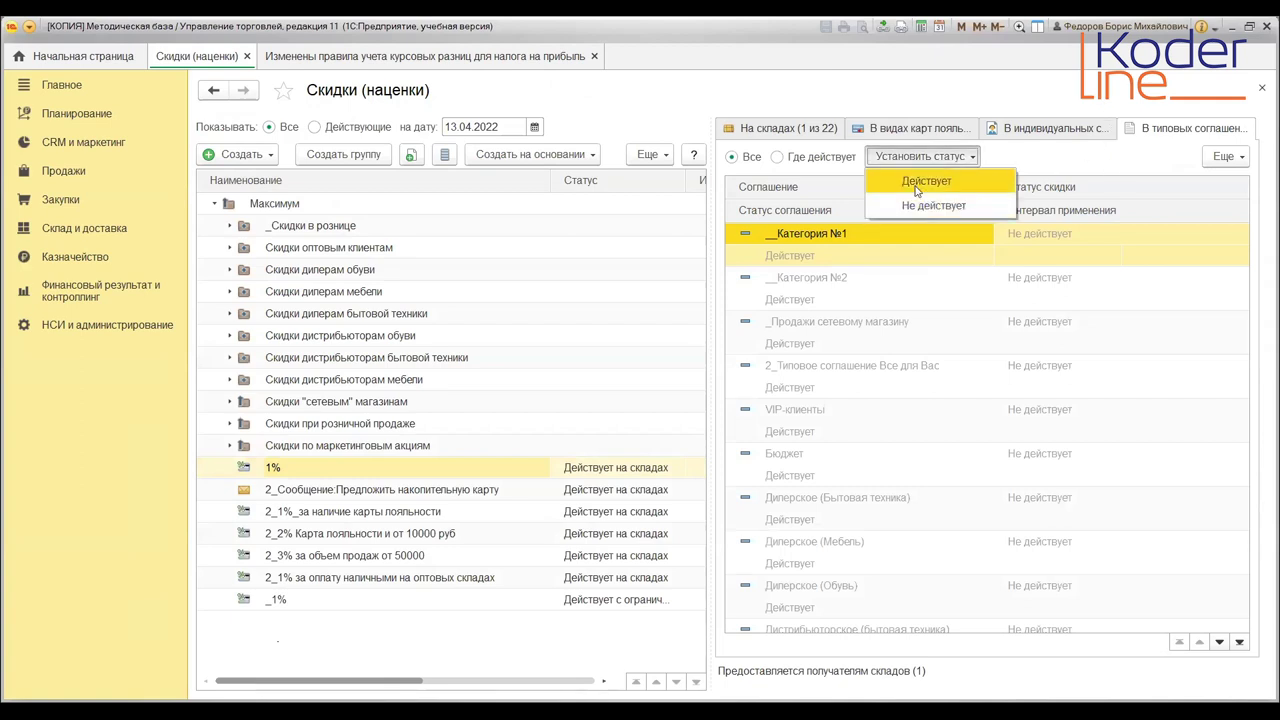
pyautogui.click(916, 186)
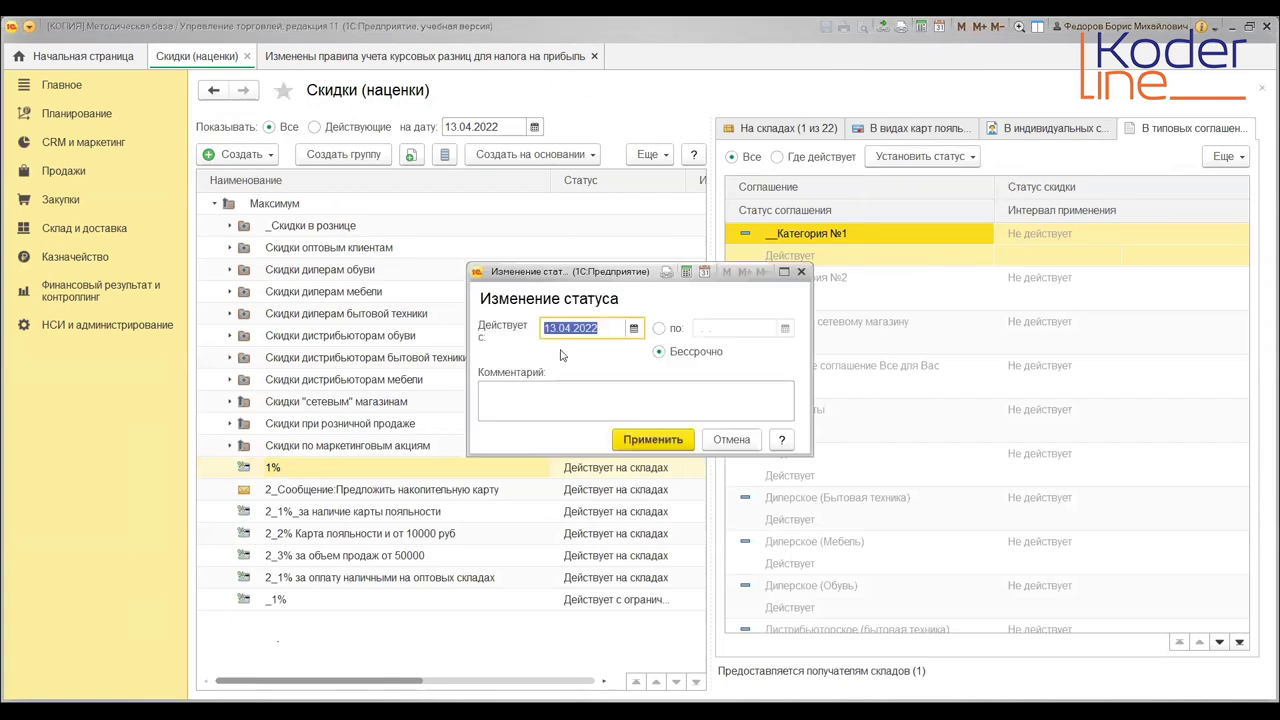
pyautogui.click(622, 440)
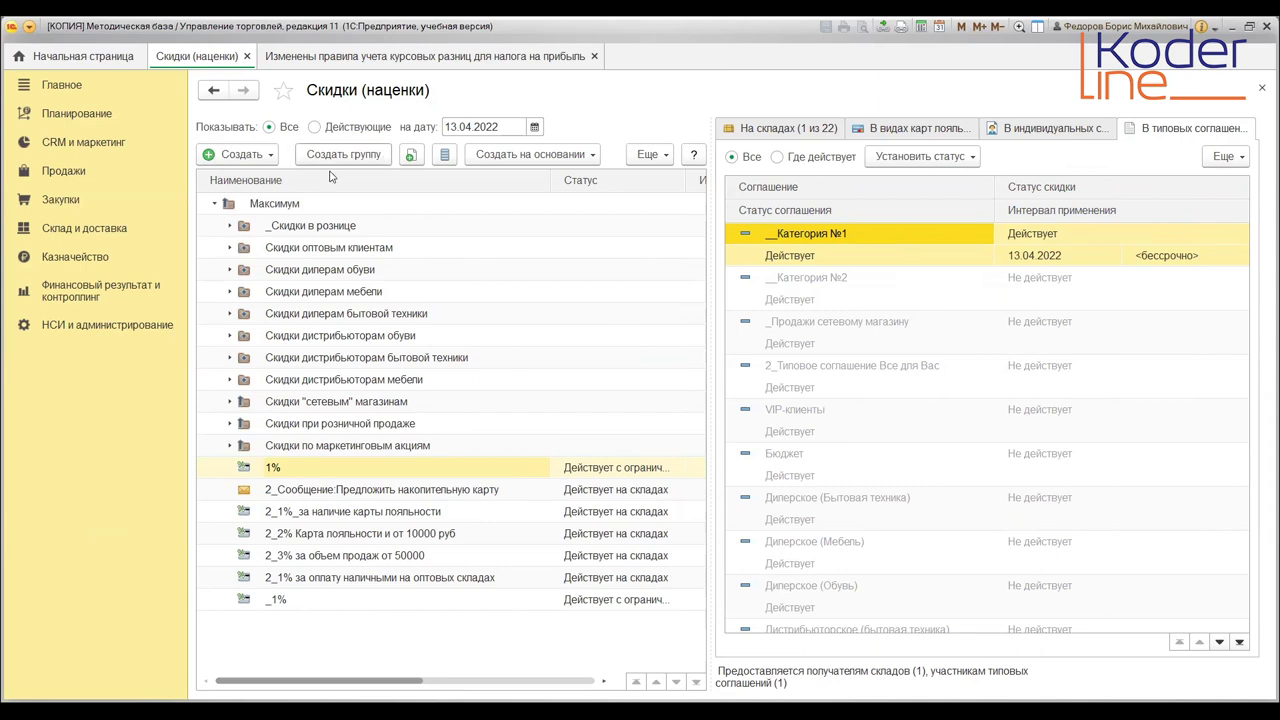
# Collapse the «Максимум» group in the discounts list
pyautogui.click(315, 206)
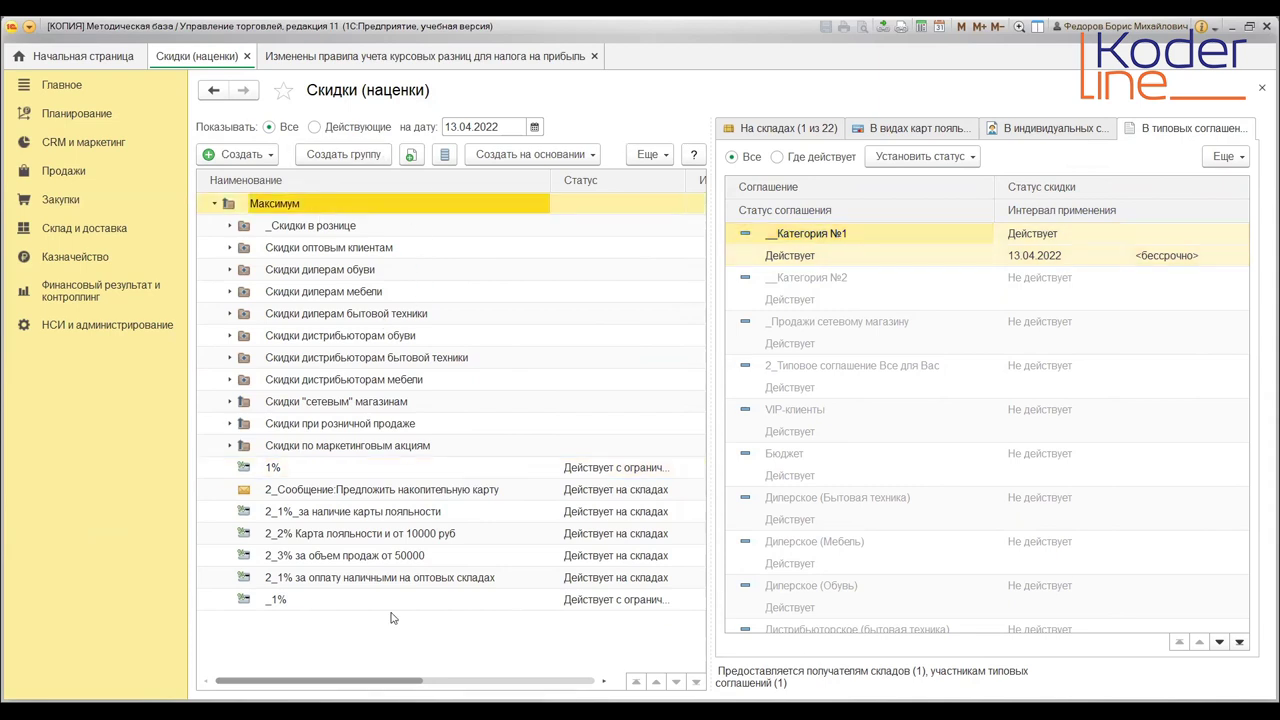
pyautogui.press('Left')
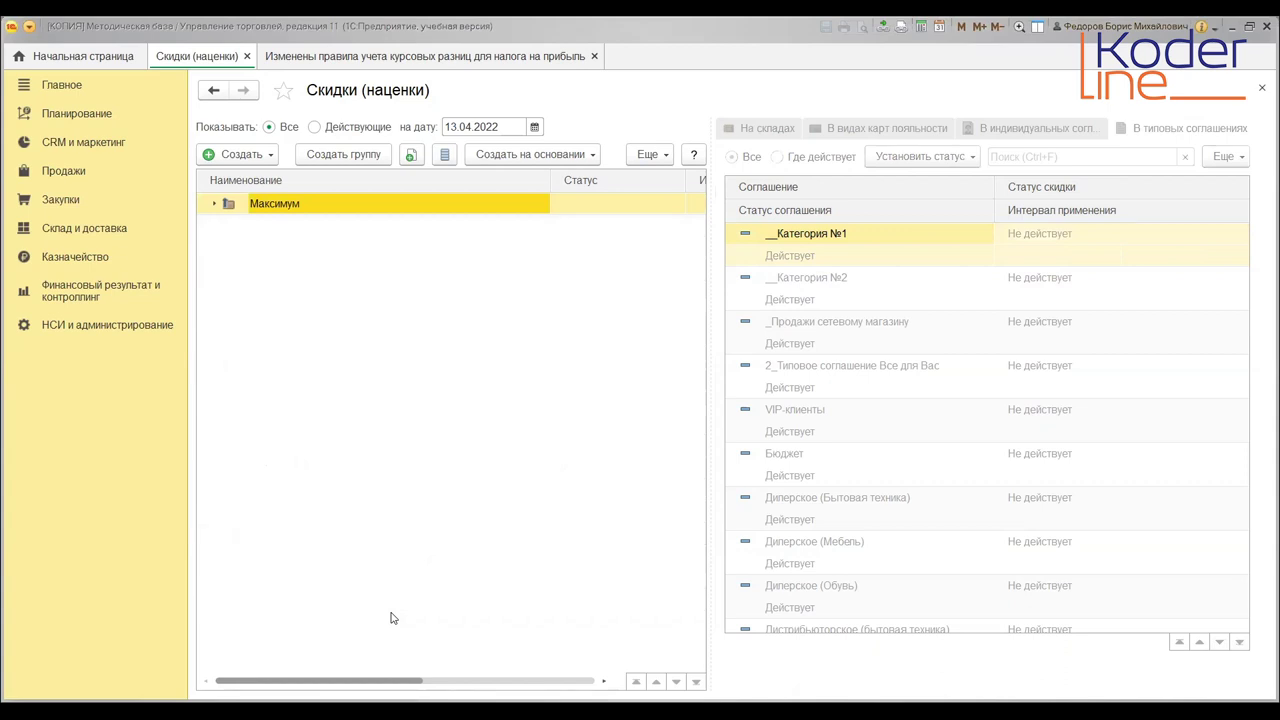